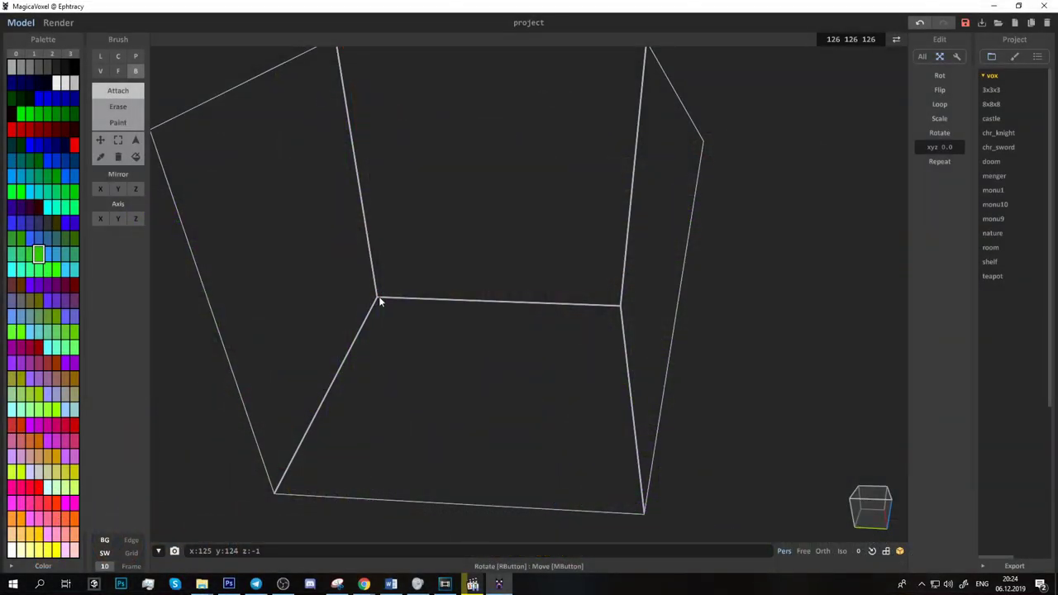
# Step: Clear the palette and make the first swatch blue-grey (85 117 141)
pyautogui.moveTo(380, 300); pyautogui.dragTo(413, 497)
pyautogui.hotkey('ctrl', 'z')
pyautogui.click(55, 238)
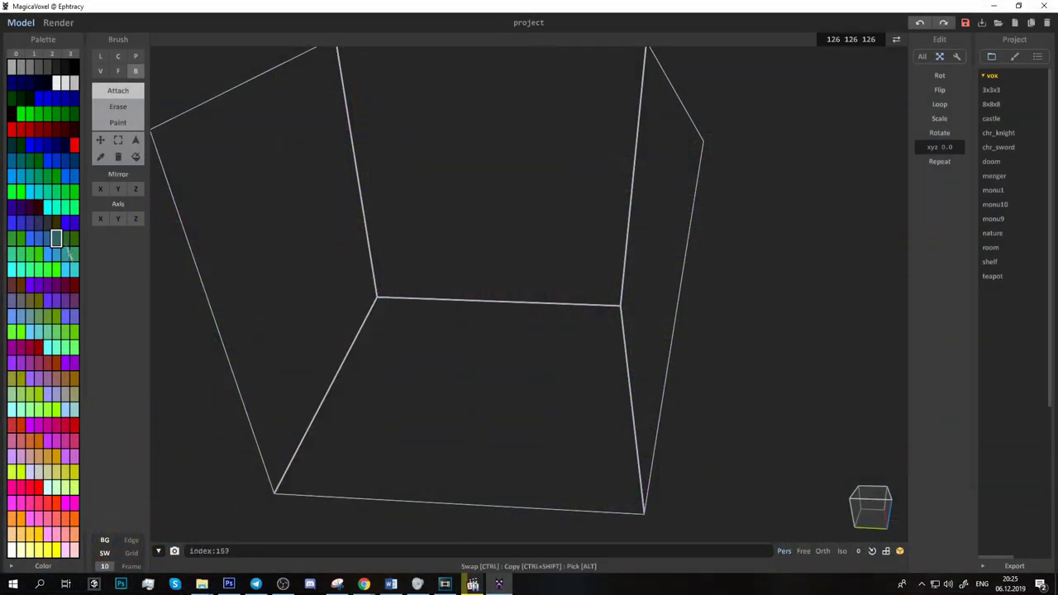
pyautogui.click(33, 51)
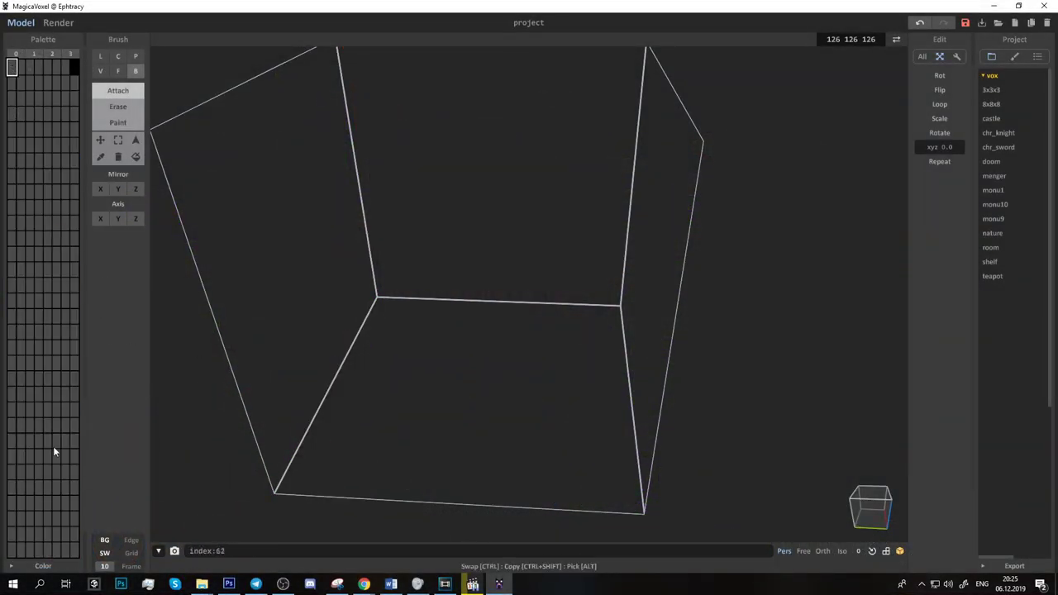
pyautogui.click(38, 566)
pyautogui.click(41, 525)
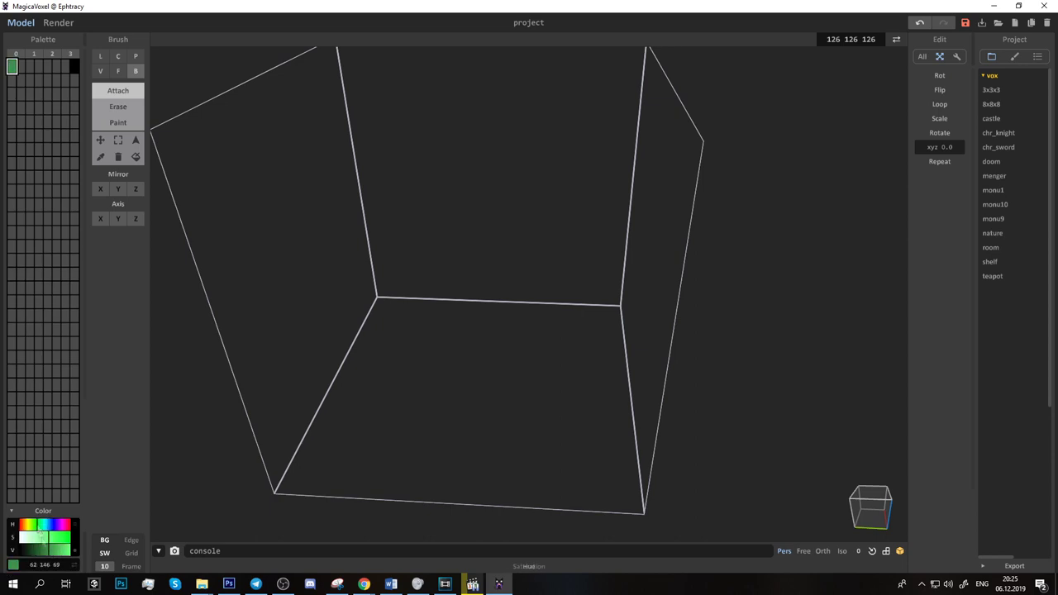
pyautogui.moveTo(42, 550); pyautogui.dragTo(44, 559)
pyautogui.click(54, 525)
pyautogui.click(47, 550)
pyautogui.write('90')
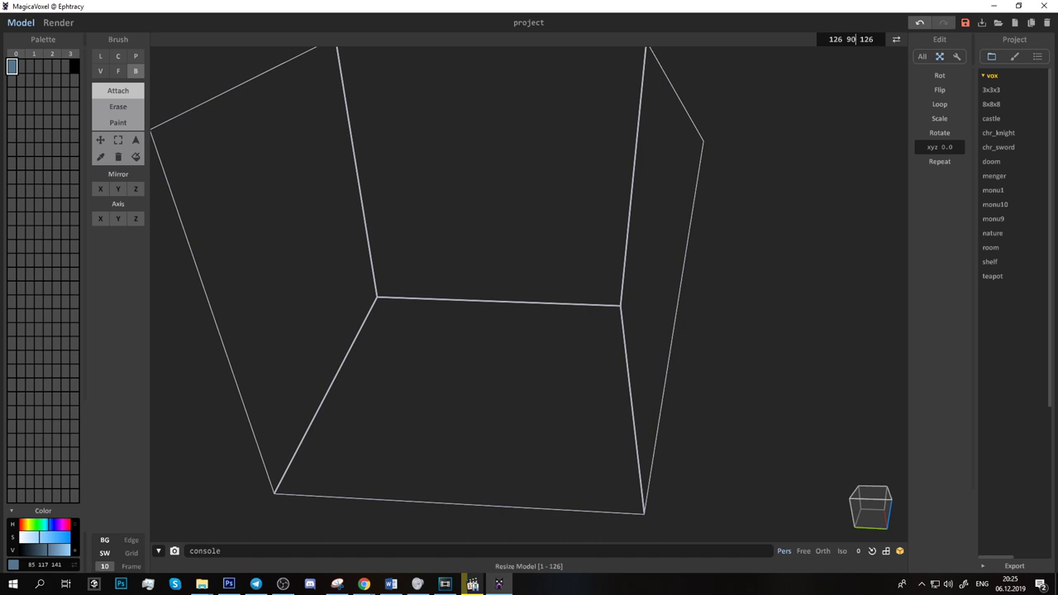
# Step: Set the model height (Y) to 60
pyautogui.write('80')
pyautogui.press('Return')
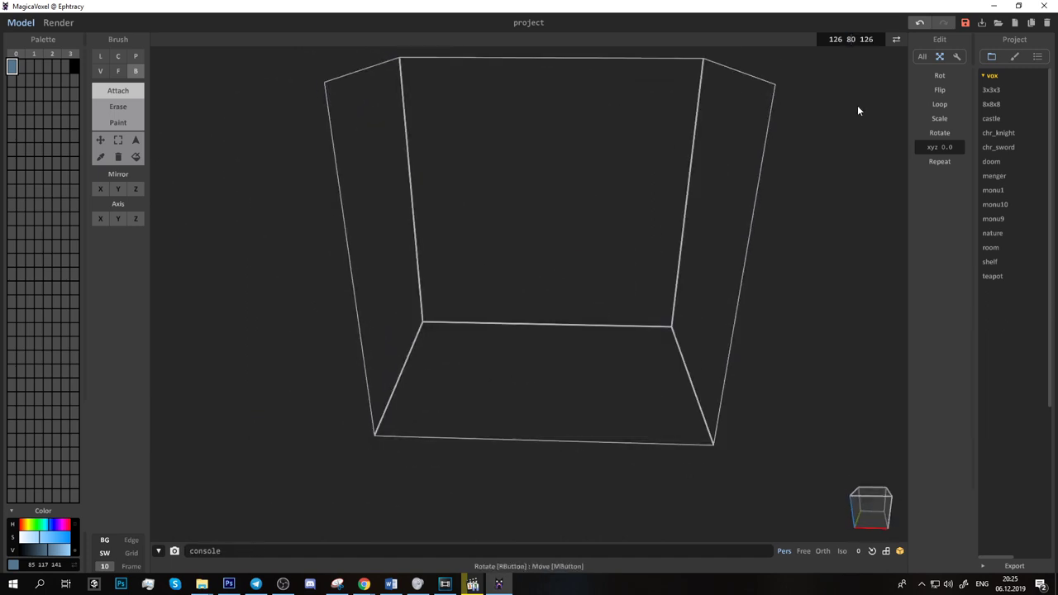
pyautogui.click(851, 39)
pyautogui.write('60')
pyautogui.press('Return')
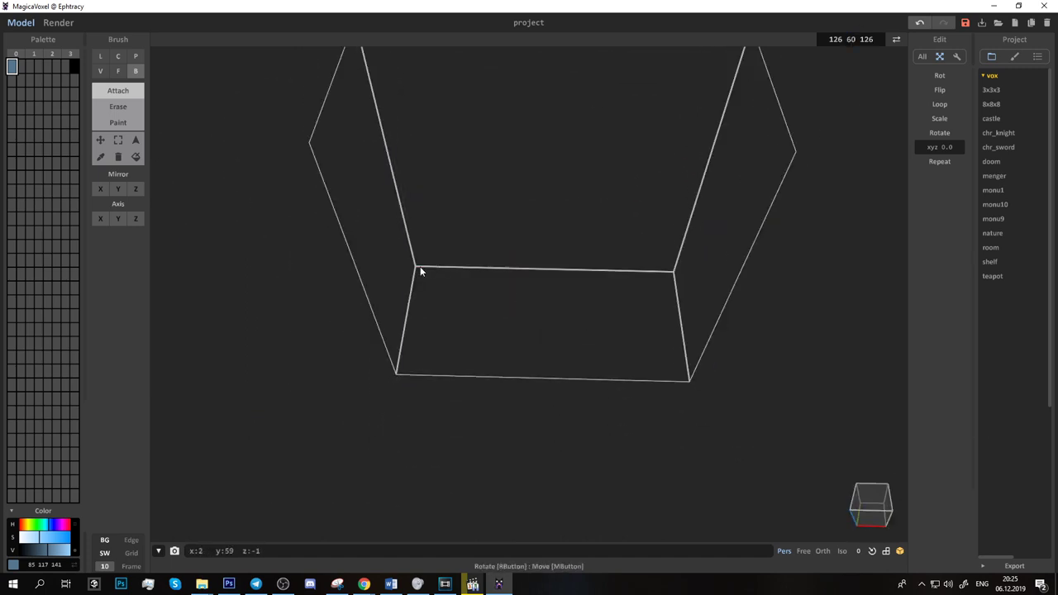
# Step: Draw a trial blue box on the floor, then undo it
pyautogui.moveTo(420, 266); pyautogui.dragTo(502, 377)
pyautogui.moveTo(502, 378); pyautogui.dragTo(515, 282, button='right')
pyautogui.hotkey('ctrl', 'z')
# Step: Draw a blue patch in the floor corner and extrude it upward into a tall block
pyautogui.moveTo(422, 322); pyautogui.dragTo(467, 406)
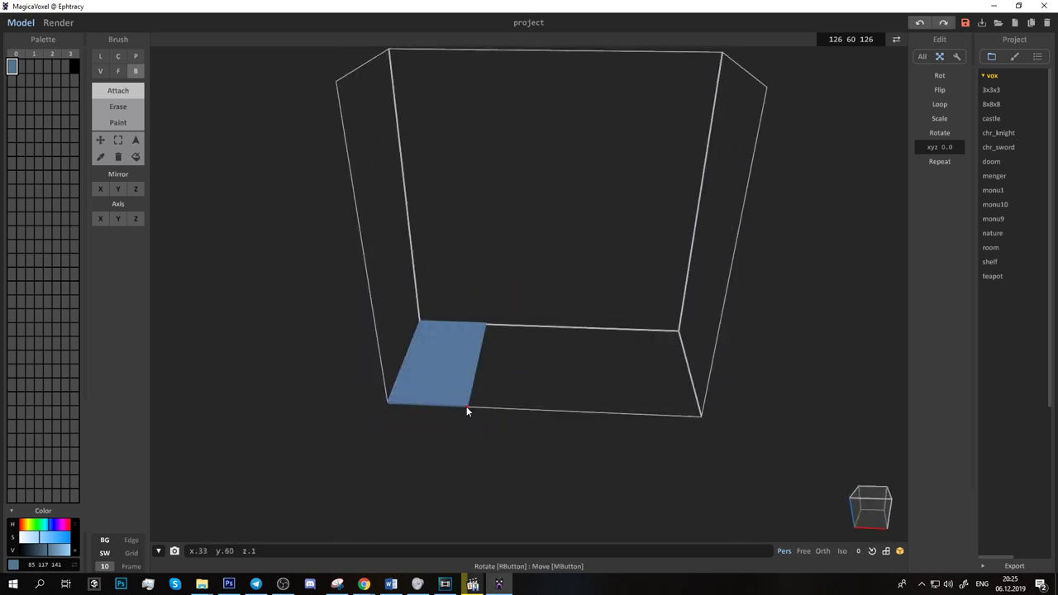
pyautogui.scroll(3, 446, 389)
pyautogui.click(118, 71)
pyautogui.moveTo(405, 453); pyautogui.dragTo(380, 364)
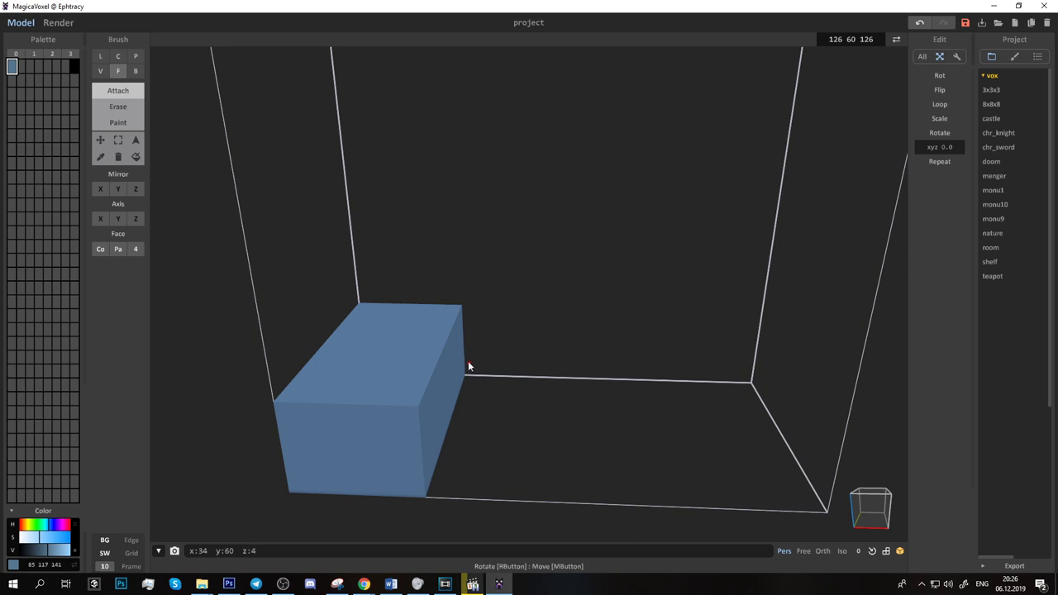
# Step: Make swatch 2 bright green (145 209 62) and attach two grass layers on top
pyautogui.click(21, 66)
pyautogui.click(47, 539)
pyautogui.moveTo(47, 539); pyautogui.dragTo(65, 537)
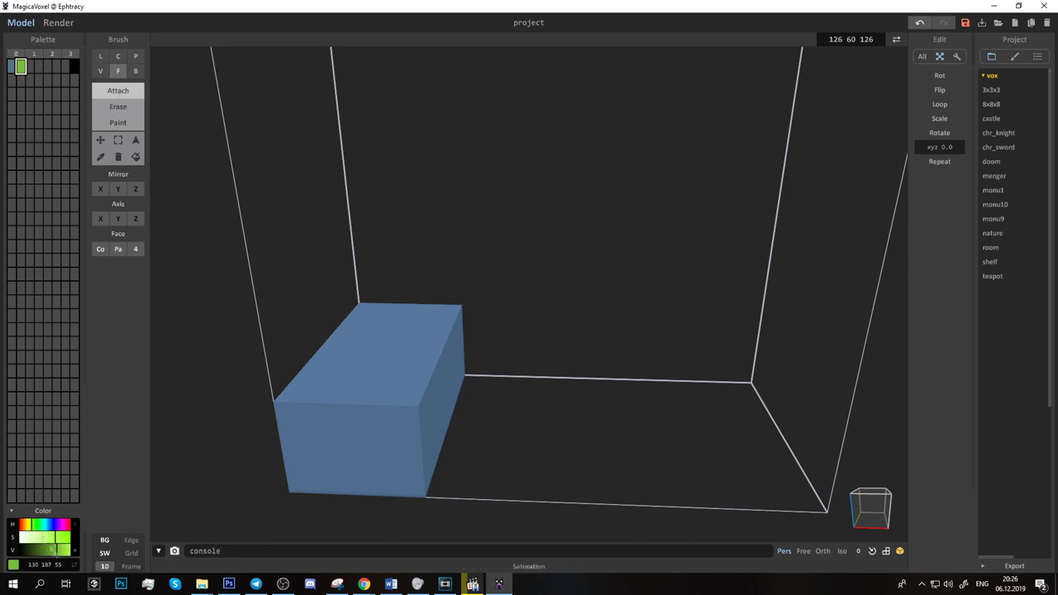
pyautogui.click(362, 309)
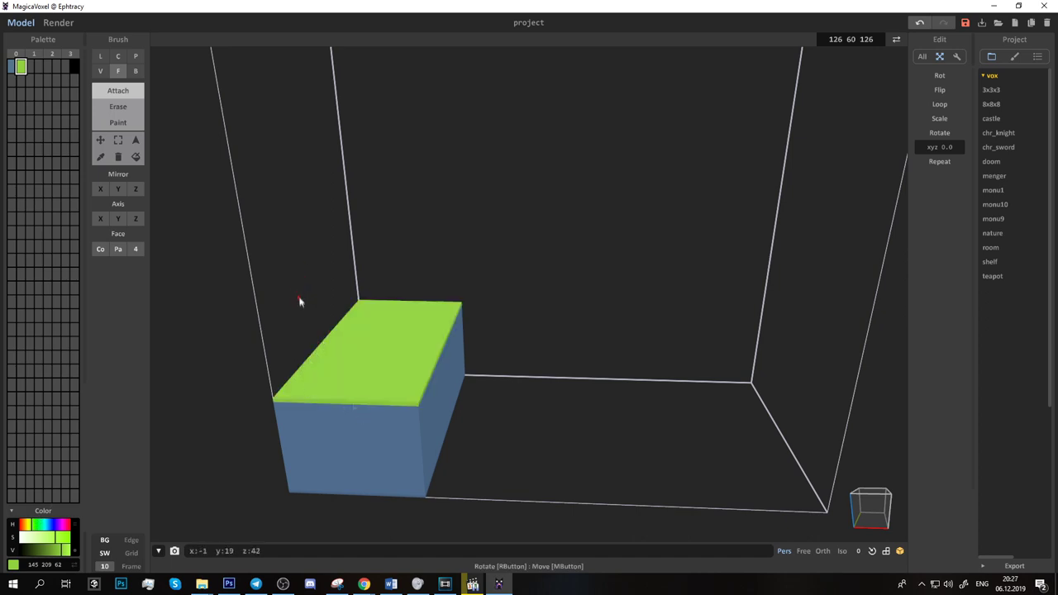
pyautogui.click(378, 374)
pyautogui.click(136, 56)
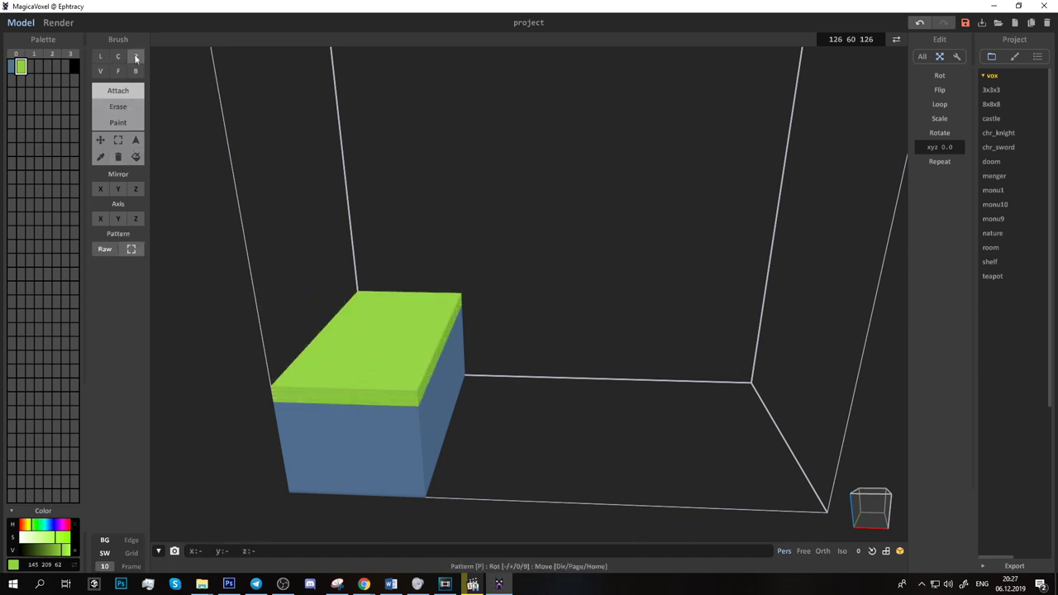
# Step: Paint dark blue-grey stone outlines and a green moss stroke on the front face
pyautogui.click(118, 123)
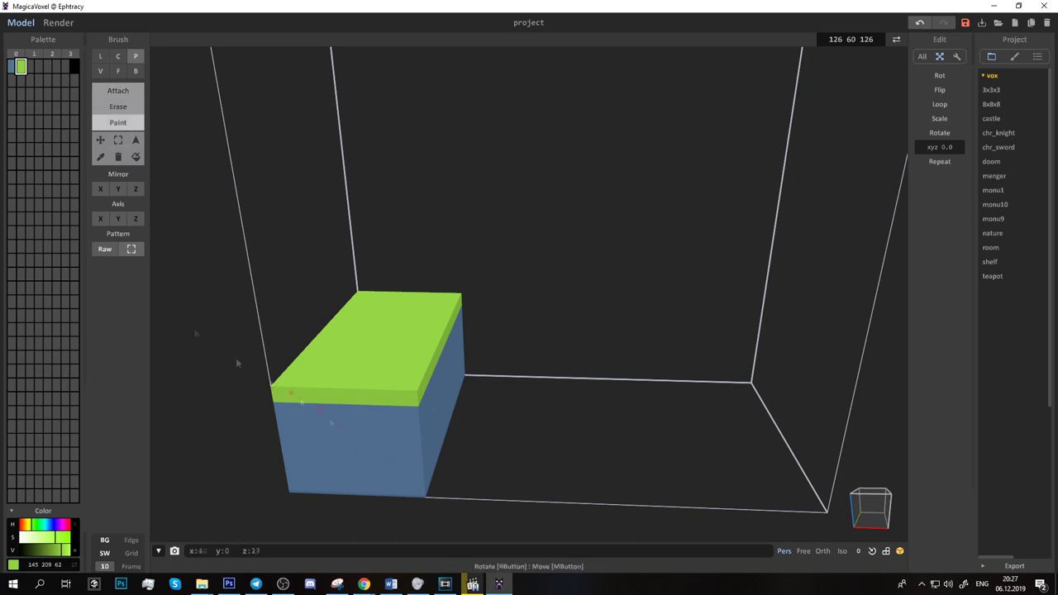
pyautogui.press('v')
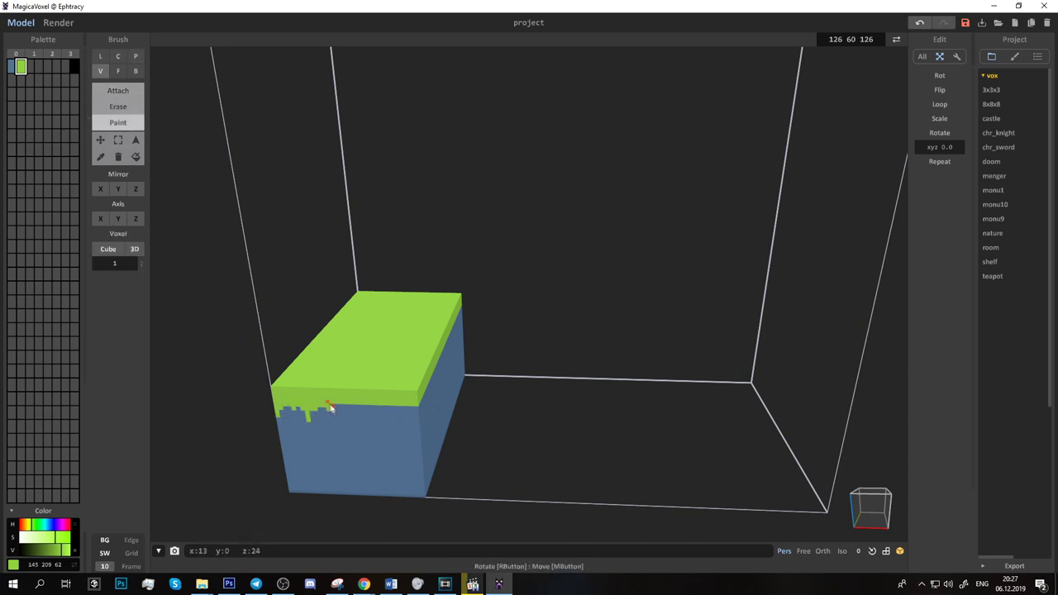
pyautogui.click(12, 66)
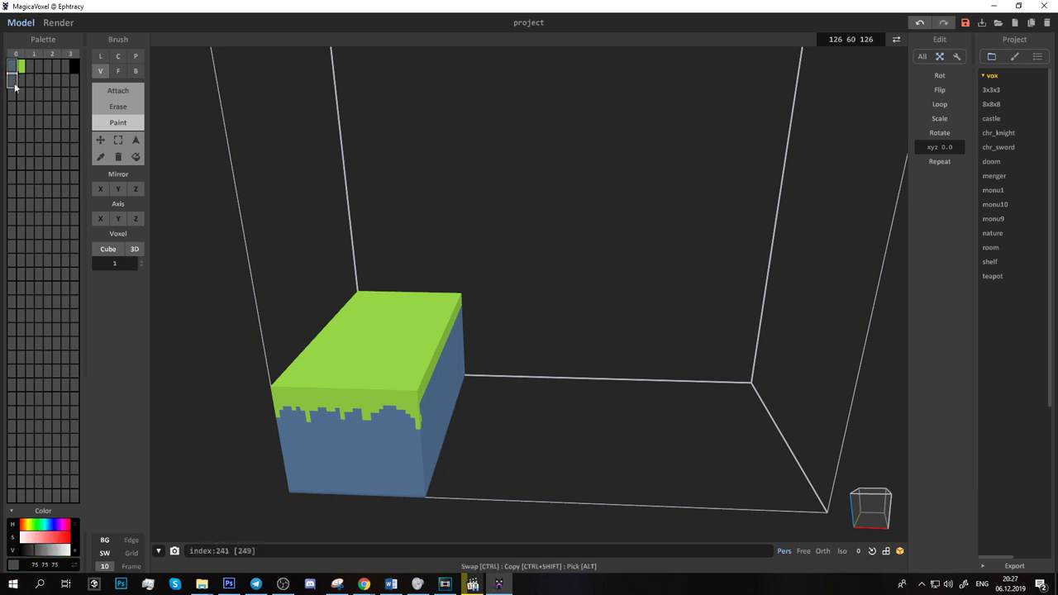
pyautogui.keyDown('ctrl'); pyautogui.keyDown('shift'); pyautogui.moveTo(12, 66); pyautogui.dragTo(12, 83); pyautogui.keyUp('shift'); pyautogui.keyUp('ctrl')
pyautogui.moveTo(324, 414)
pyautogui.mouseDown()
pyautogui.moveTo(286, 445)
pyautogui.moveTo(340, 441)
pyautogui.mouseUp()
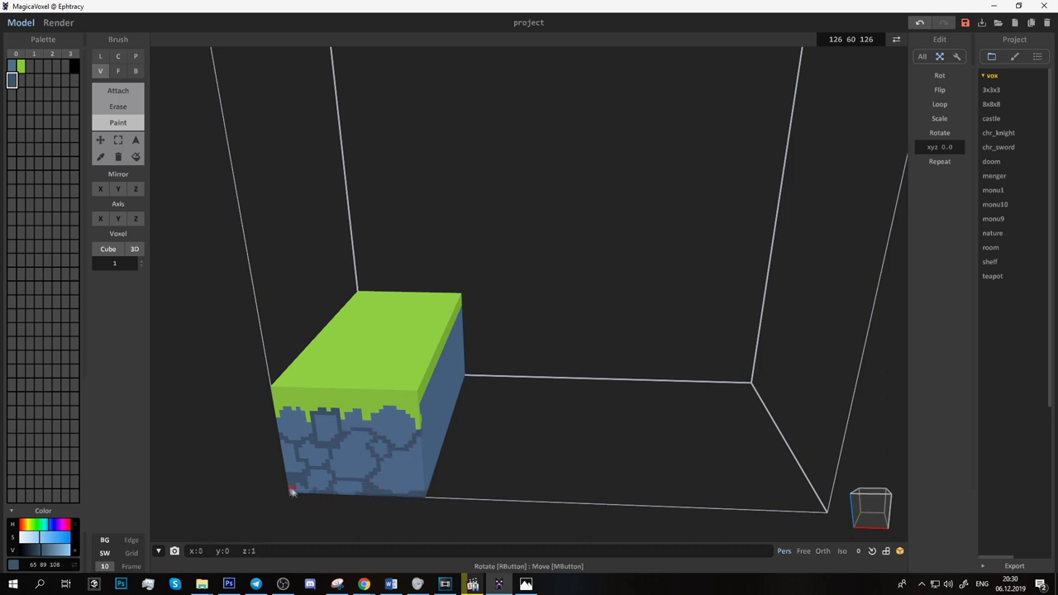
pyautogui.keyDown('alt'); pyautogui.click(373, 393); pyautogui.keyUp('alt')
pyautogui.moveTo(341, 440); pyautogui.dragTo(370, 436)
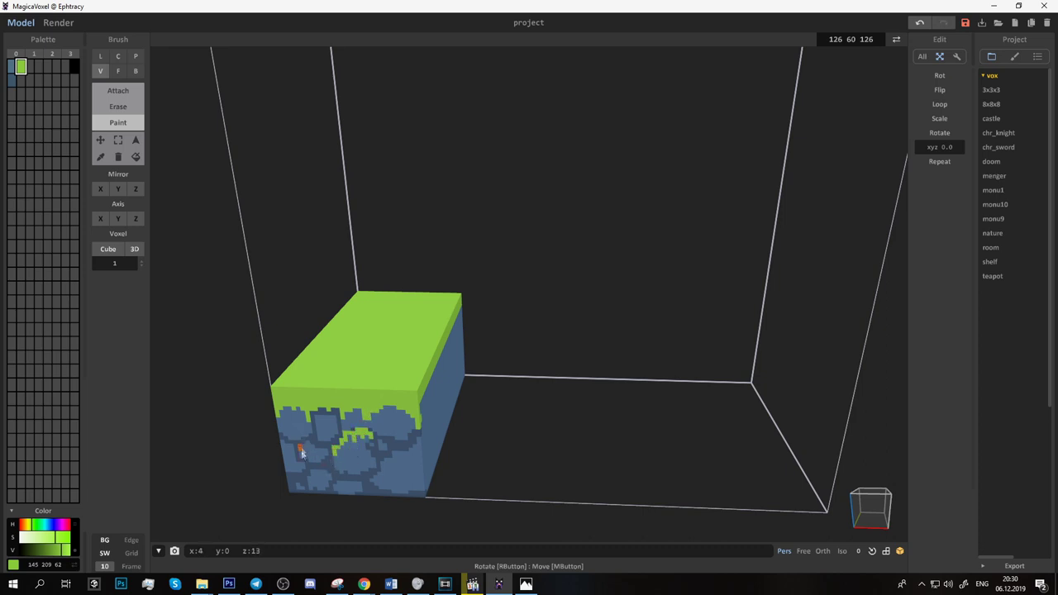
# Step: Add a lighter blue swatch and fill the cobblestones with dark blue, light blue and green
pyautogui.keyDown('alt'); pyautogui.click(354, 453); pyautogui.keyUp('alt')
pyautogui.moveTo(49, 537); pyautogui.dragTo(80, 543)
pyautogui.hotkey('ctrl', 'z')
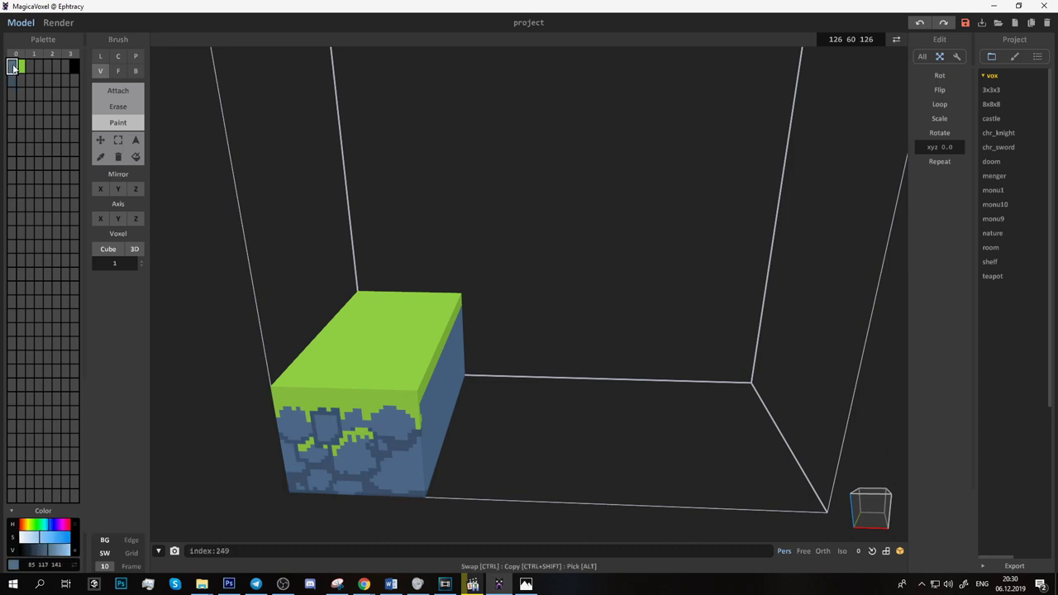
pyautogui.click(30, 68)
pyautogui.click(21, 80)
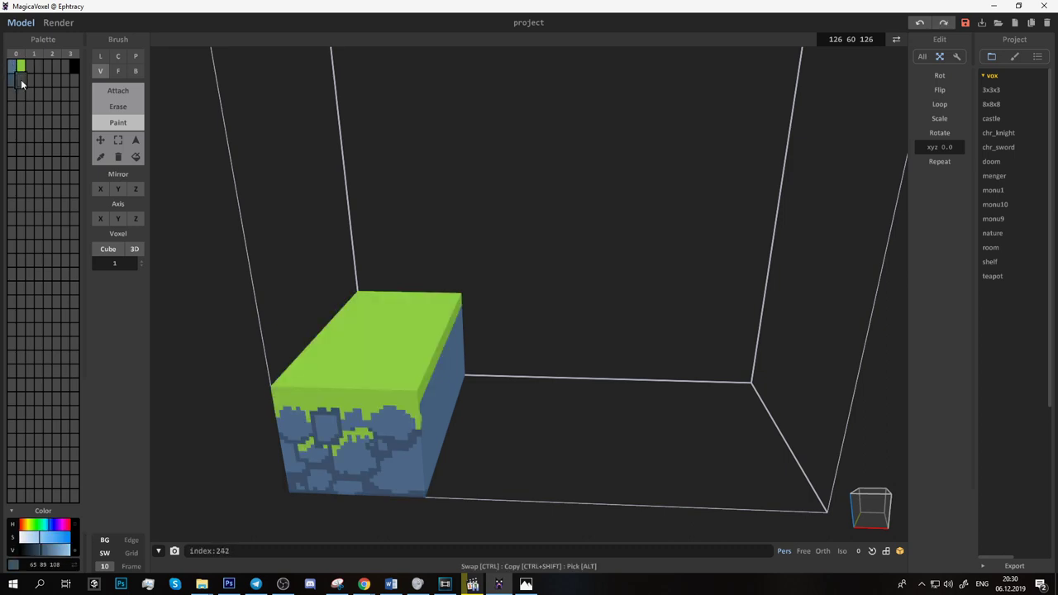
pyautogui.click(50, 551)
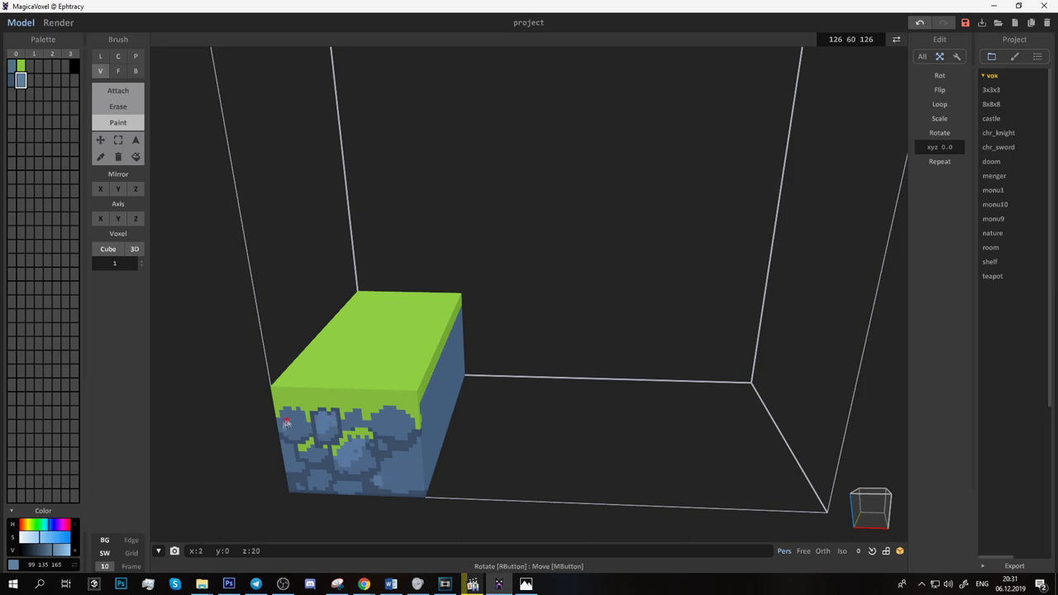
pyautogui.keyDown('alt'); pyautogui.click(294, 414); pyautogui.keyUp('alt')
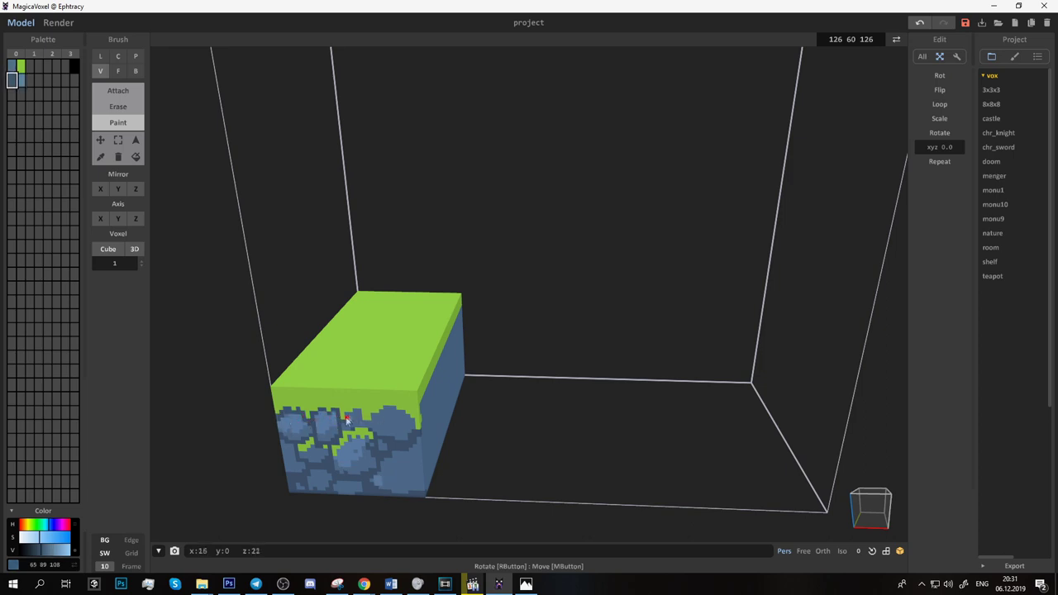
pyautogui.keyDown('alt'); pyautogui.click(395, 457); pyautogui.keyUp('alt')
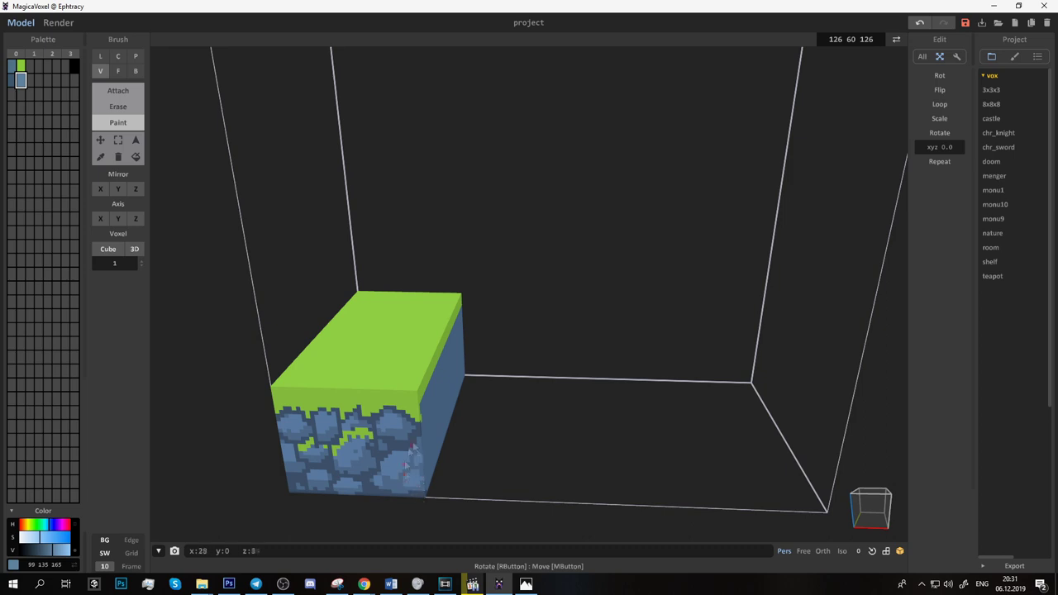
pyautogui.keyDown('alt'); pyautogui.click(316, 445); pyautogui.keyUp('alt')
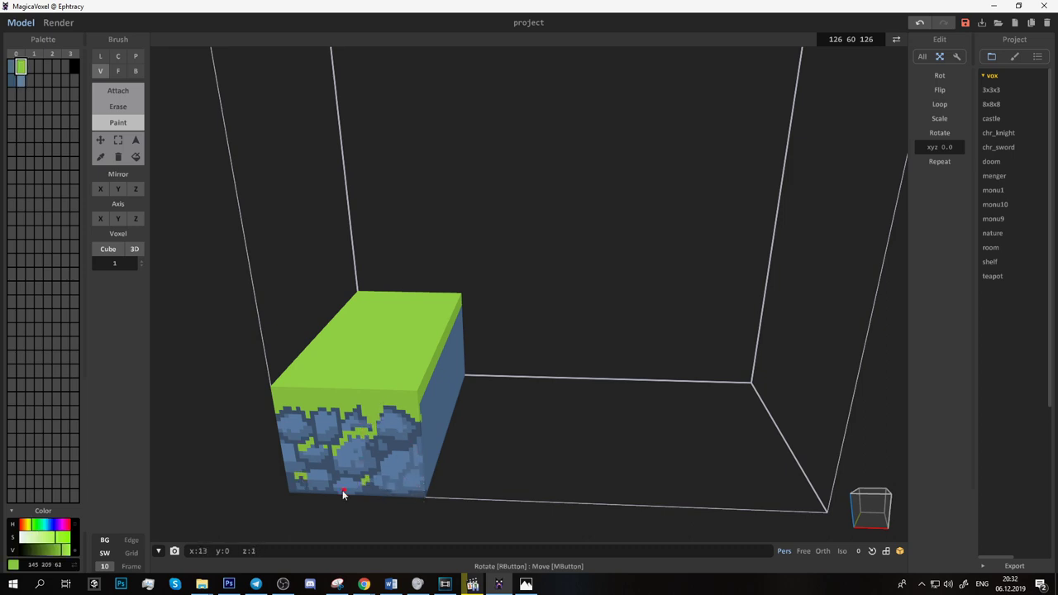
# Step: Copy the green into new lighter swatches and speckle the grass edge
pyautogui.click(38, 66)
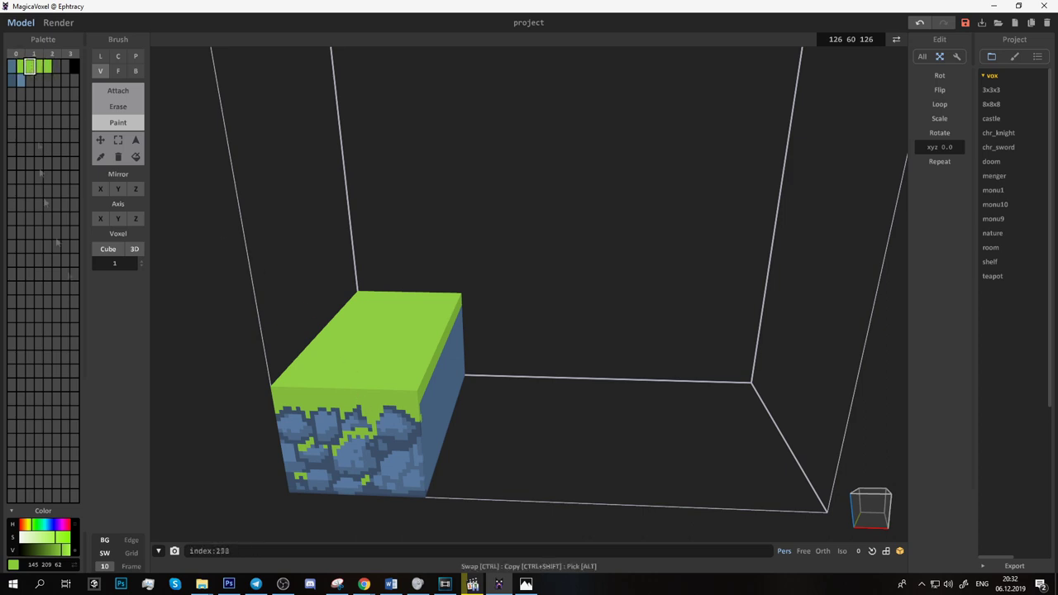
pyautogui.moveTo(38, 66)
pyautogui.mouseDown()
pyautogui.moveTo(35, 534)
pyautogui.moveTo(45, 536)
pyautogui.mouseUp()
pyautogui.click(47, 66)
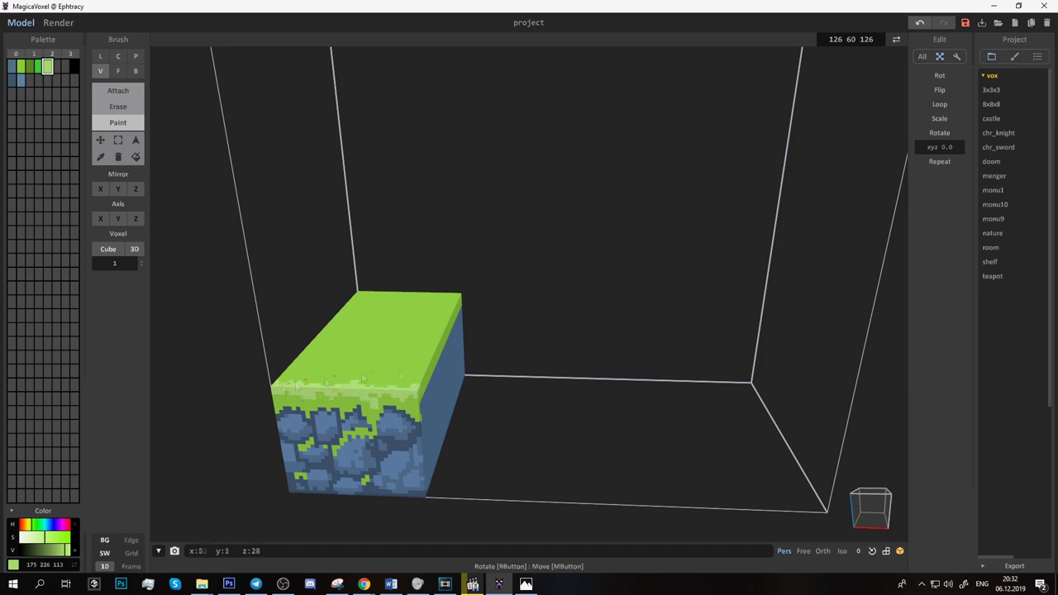
pyautogui.moveTo(306, 405); pyautogui.dragTo(339, 409)
# Step: Paint the block's bottom row darker green and add light green patches on the grass top
pyautogui.keyDown('alt'); pyautogui.click(309, 419); pyautogui.keyUp('alt')
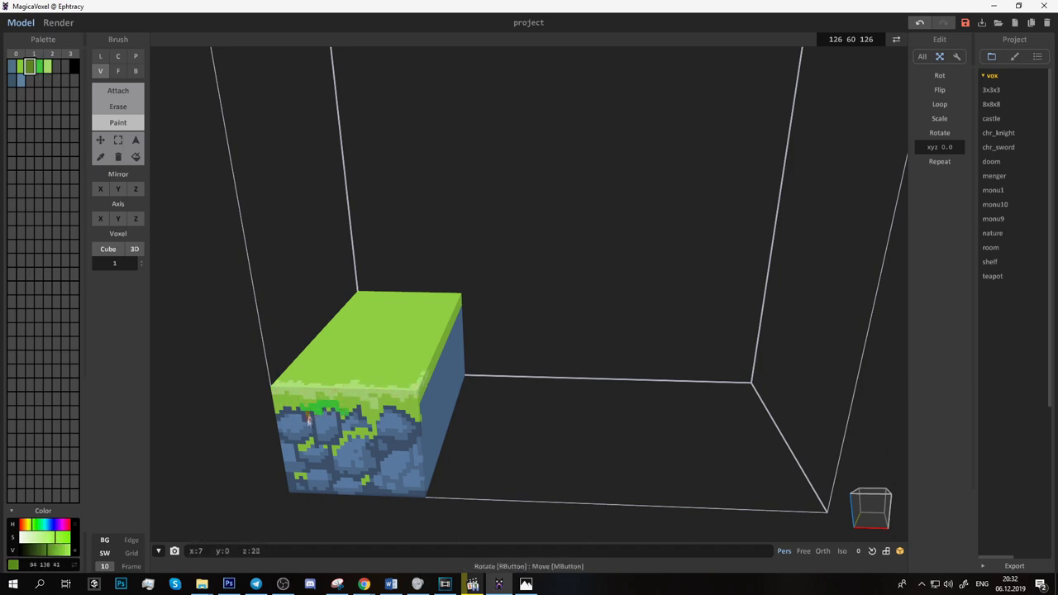
pyautogui.keyDown('alt'); pyautogui.click(393, 409); pyautogui.keyUp('alt')
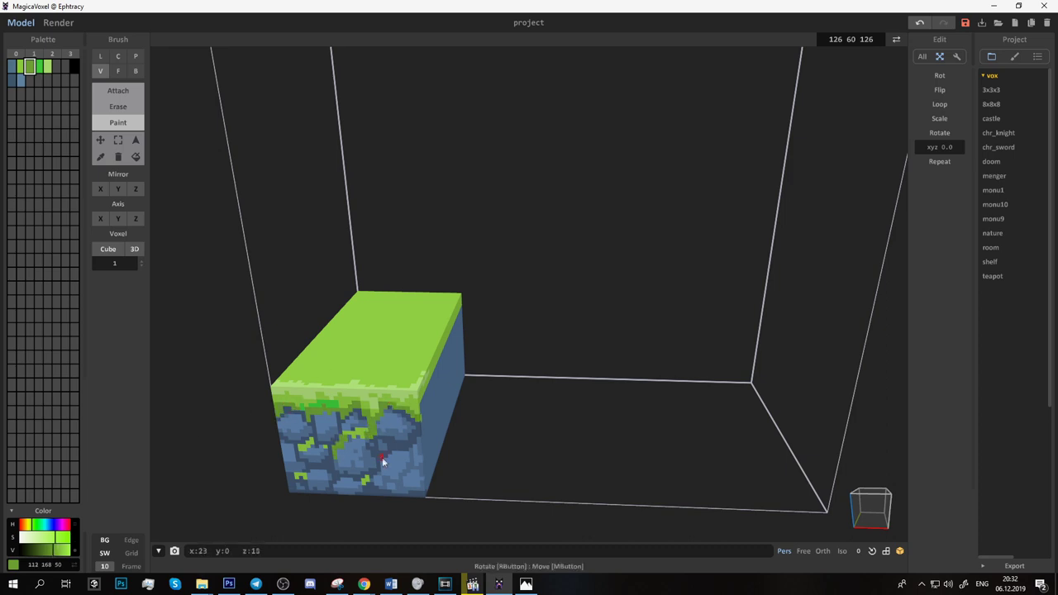
pyautogui.moveTo(359, 496); pyautogui.dragTo(426, 495)
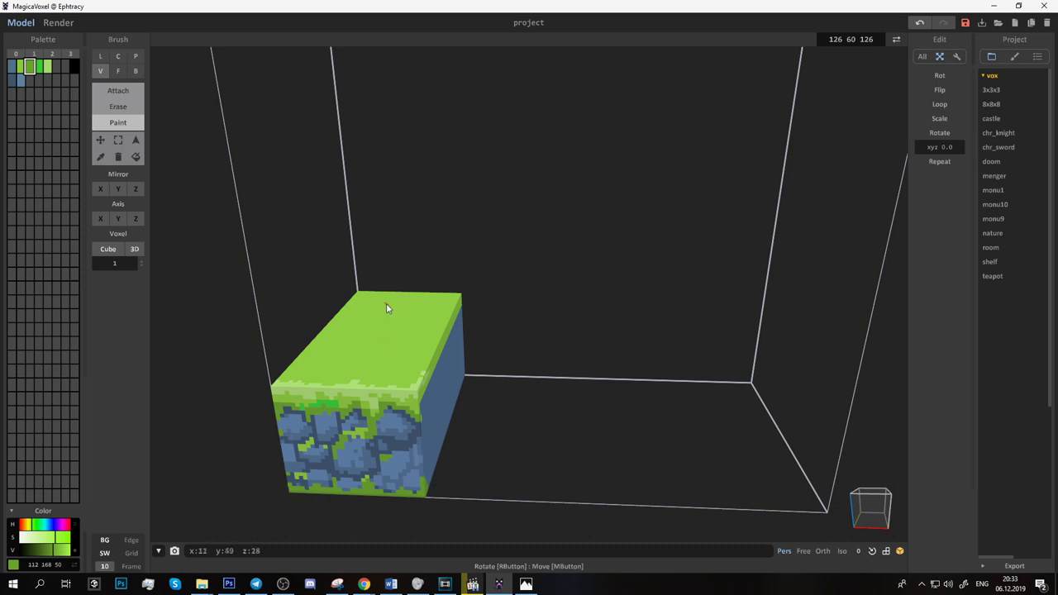
pyautogui.keyDown('alt'); pyautogui.click(352, 356); pyautogui.keyUp('alt')
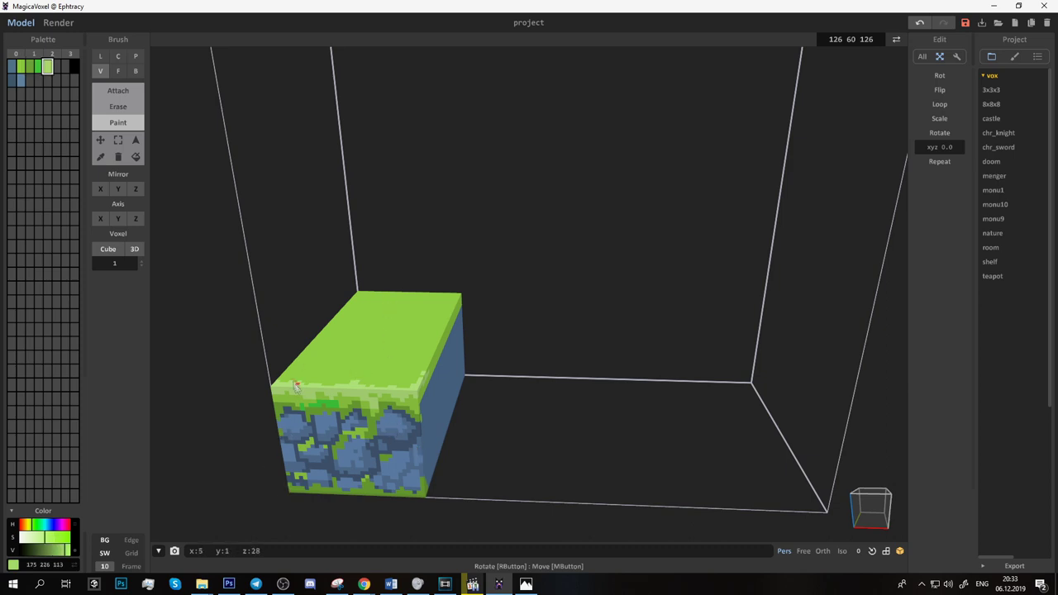
pyautogui.moveTo(281, 374)
pyautogui.mouseDown()
pyautogui.moveTo(356, 381)
pyautogui.moveTo(430, 364)
pyautogui.moveTo(361, 295)
pyautogui.mouseUp()
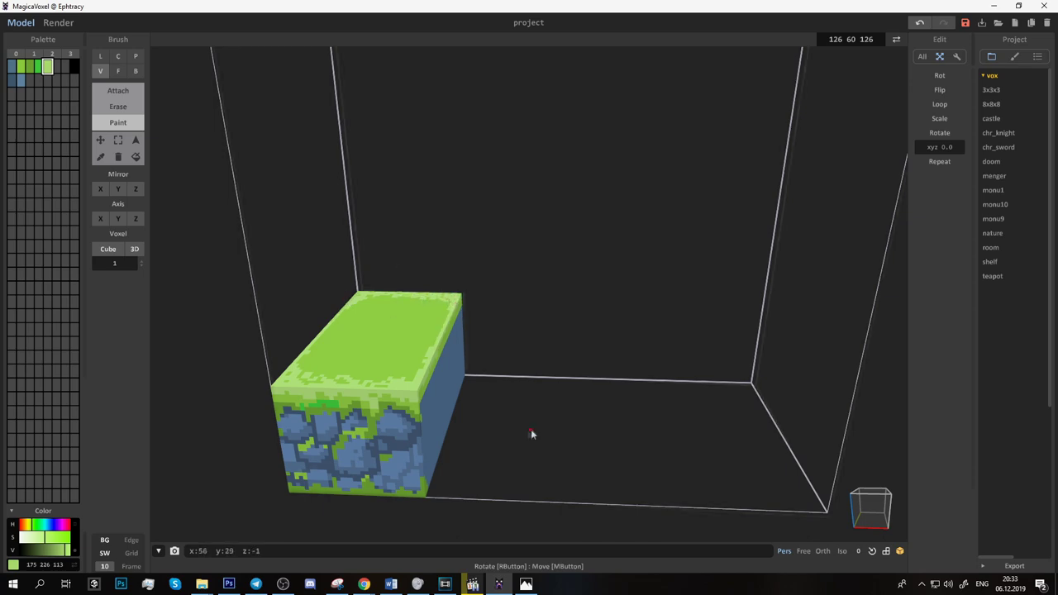
pyautogui.moveTo(529, 436)
pyautogui.mouseDown(button='right')
pyautogui.moveTo(595, 380)
pyautogui.moveTo(556, 361)
pyautogui.mouseUp(button='right')
# Step: Raise the model height to 90 and attach large blue boulders along the block's base
pyautogui.write('90')
pyautogui.press('Return')
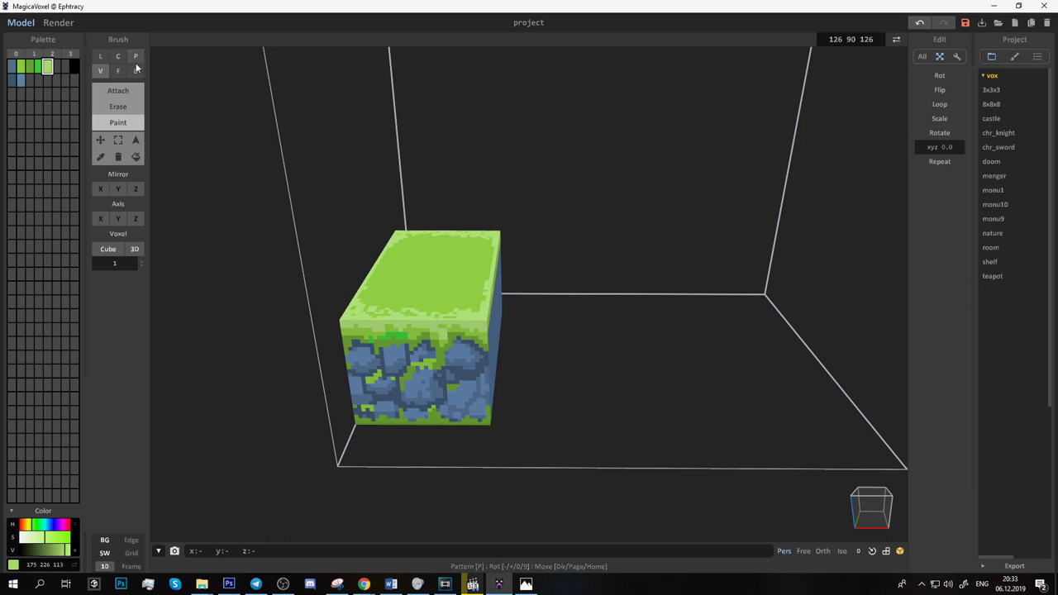
pyautogui.click(118, 71)
pyautogui.click(118, 91)
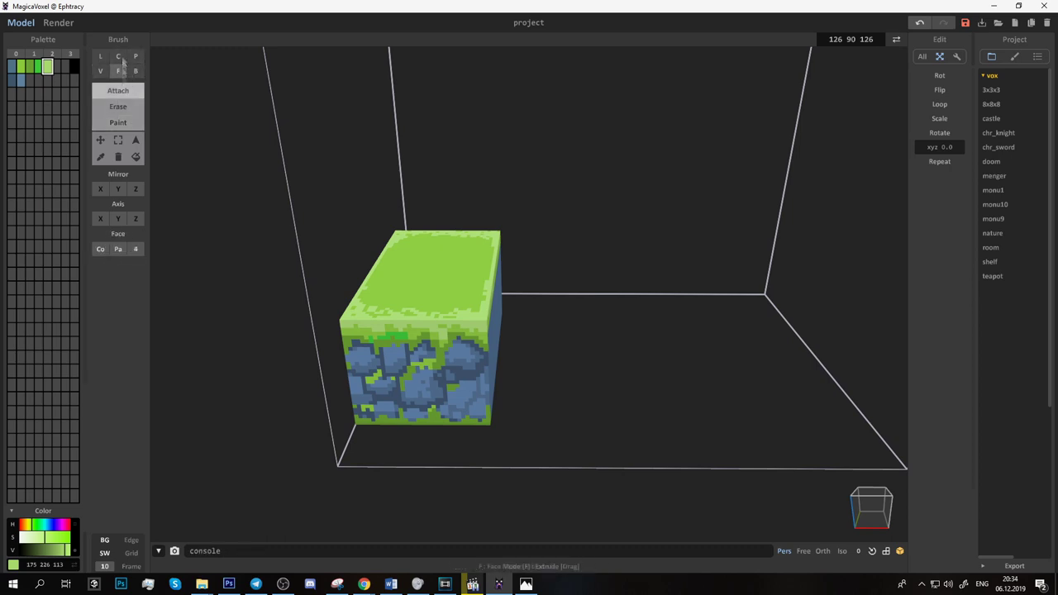
pyautogui.click(100, 71)
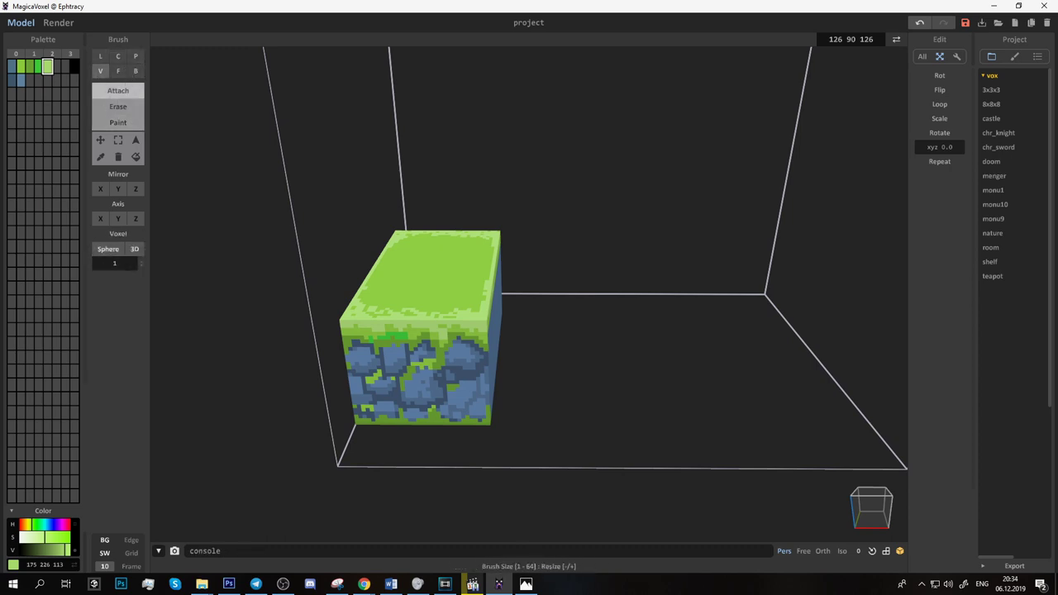
pyautogui.moveTo(115, 263)
pyautogui.mouseDown()
pyautogui.moveTo(141, 285)
pyautogui.moveTo(137, 277)
pyautogui.mouseUp()
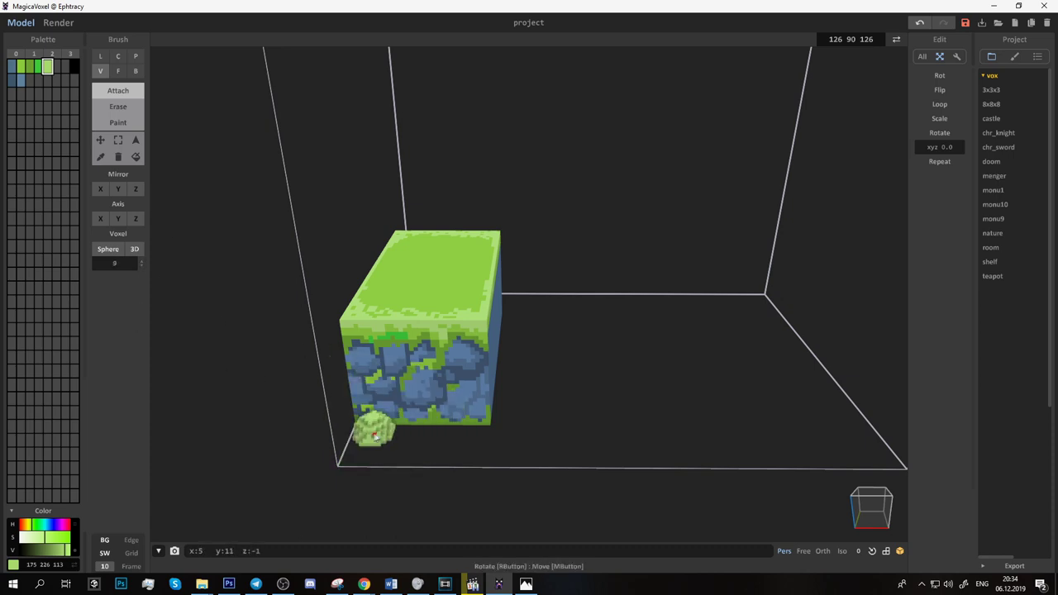
pyautogui.click(12, 79)
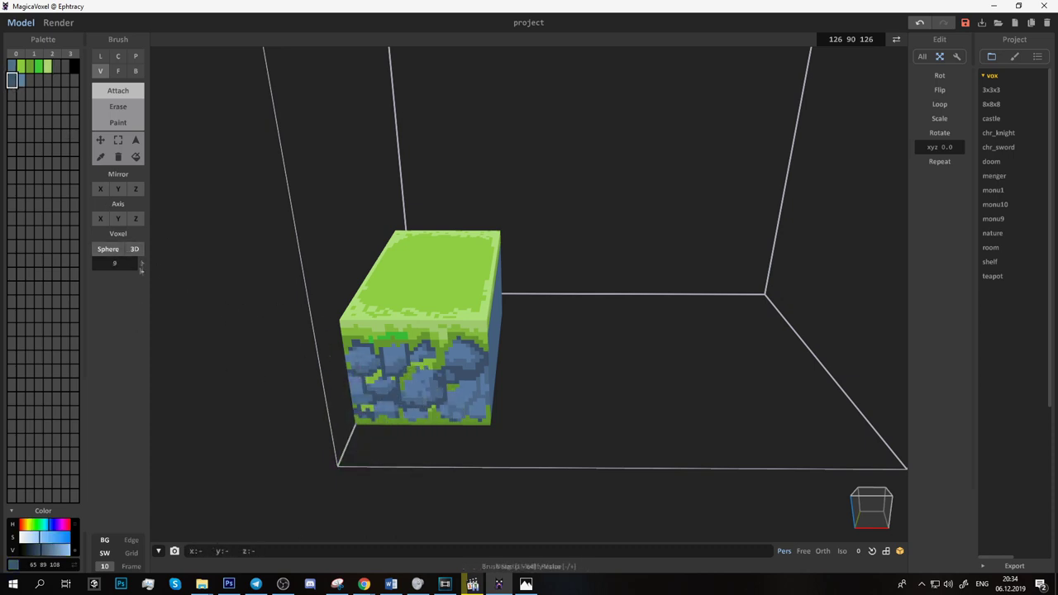
pyautogui.click(369, 434)
pyautogui.click(423, 427)
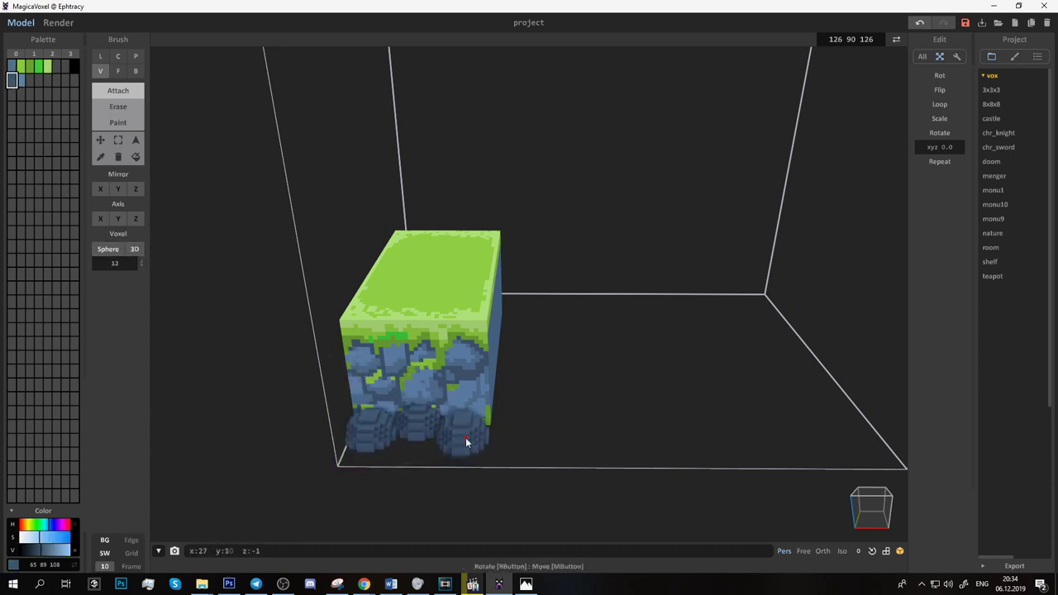
pyautogui.click(481, 431)
pyautogui.moveTo(140, 260); pyautogui.dragTo(141, 273)
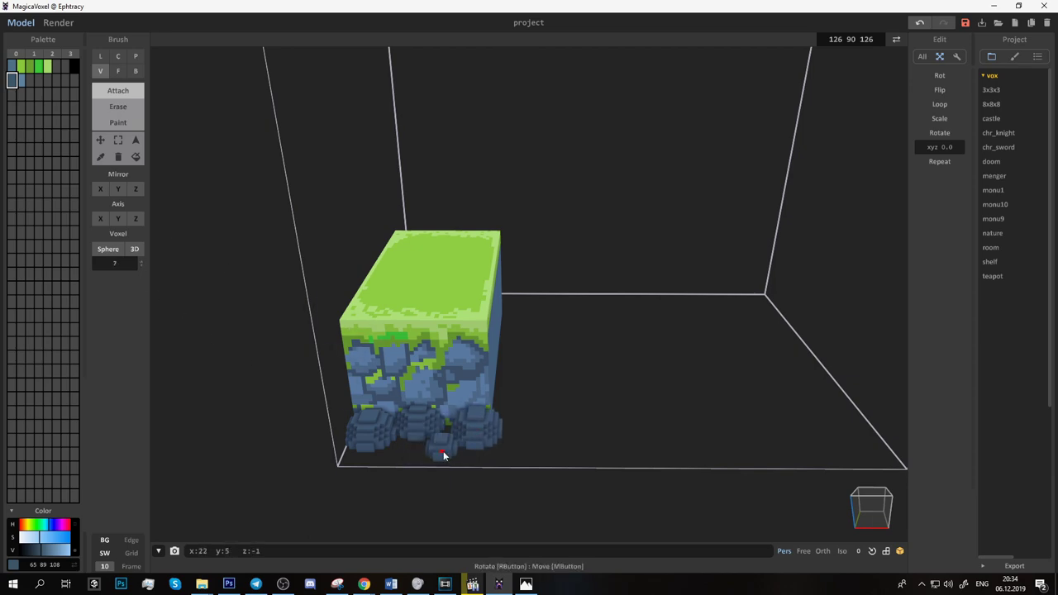
# Step: With a smaller brush, dot small blue rock clumps on the grass-top corners
pyautogui.moveTo(648, 316)
pyautogui.mouseDown(button='right')
pyautogui.moveTo(678, 397)
pyautogui.moveTo(356, 267)
pyautogui.moveTo(495, 185)
pyautogui.mouseUp(button='right')
pyautogui.moveTo(140, 262); pyautogui.dragTo(141, 271)
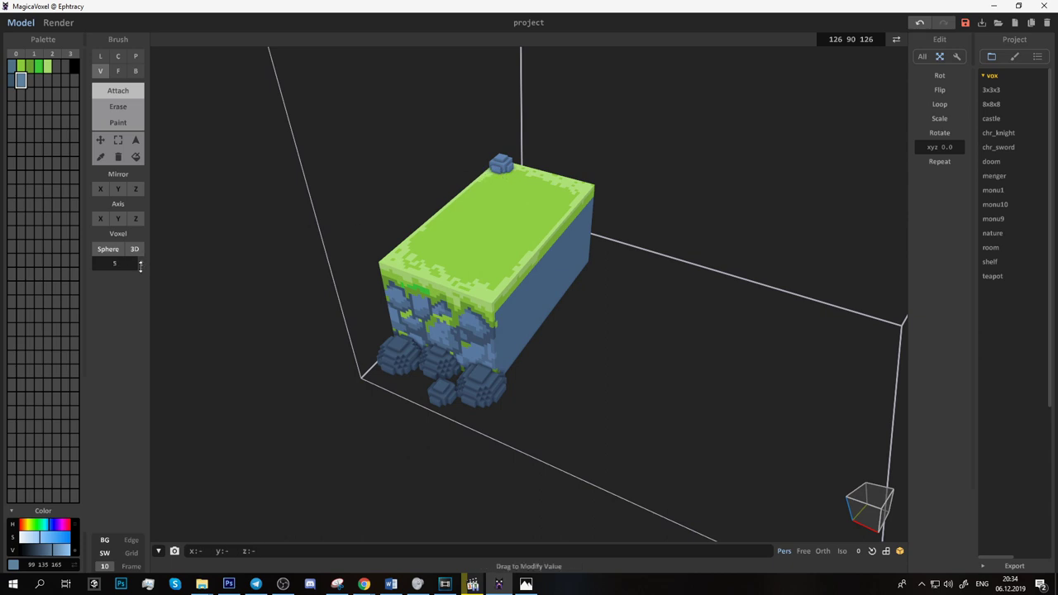
pyautogui.click(519, 168)
pyautogui.click(408, 250)
pyautogui.click(431, 246)
pyautogui.click(429, 265)
pyautogui.hotkey('ctrl', 'z')
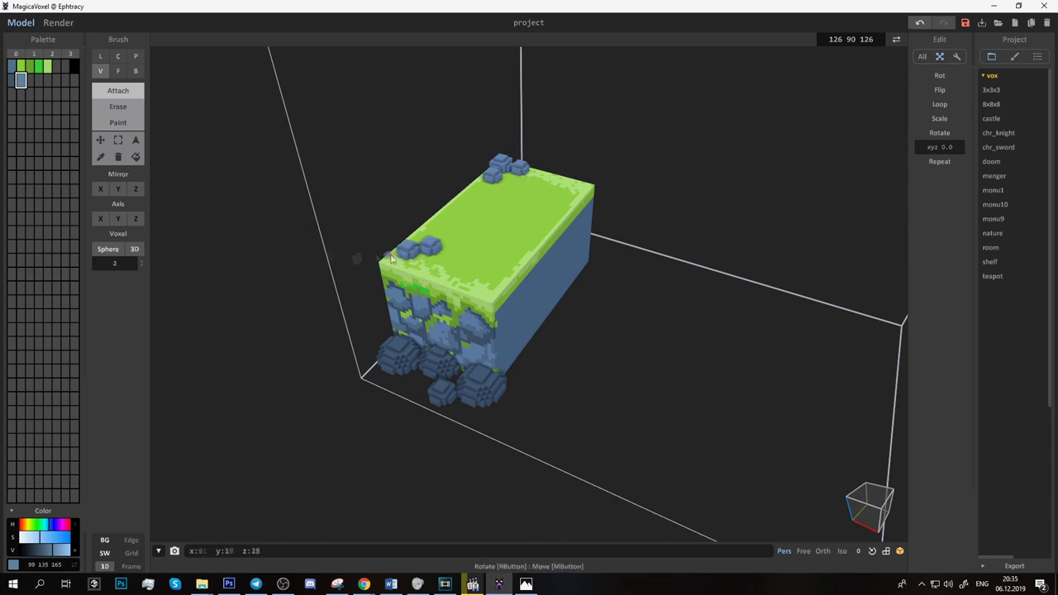
pyautogui.click(414, 266)
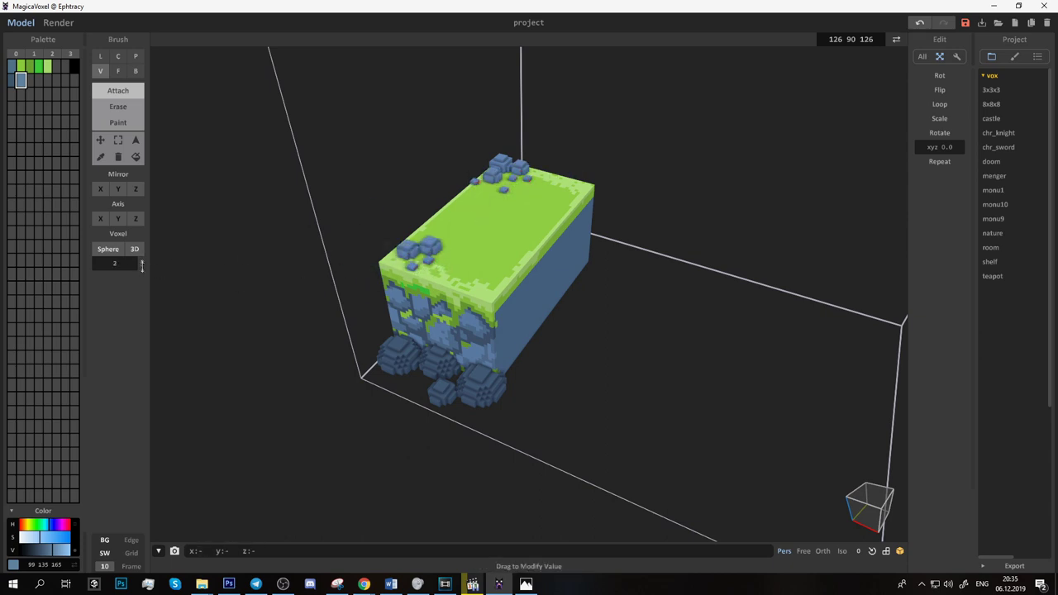
pyautogui.moveTo(491, 188)
pyautogui.mouseDown(button='right')
pyautogui.moveTo(503, 229)
pyautogui.moveTo(574, 142)
pyautogui.moveTo(394, 273)
pyautogui.moveTo(346, 250)
pyautogui.mouseUp(button='right')
pyautogui.keyDown('alt'); pyautogui.click(345, 250); pyautogui.keyUp('alt')
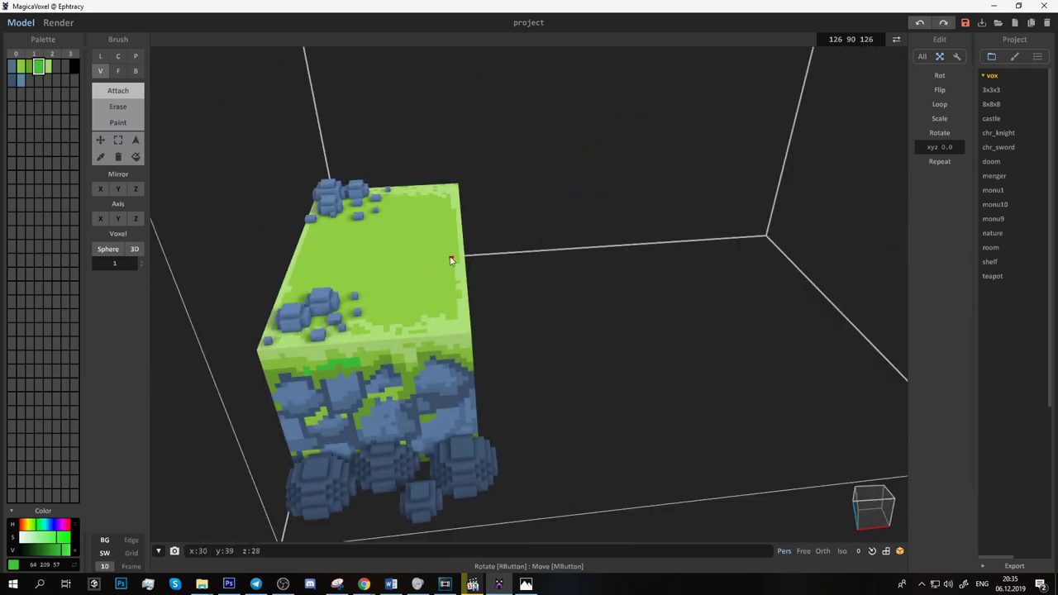
pyautogui.moveTo(452, 255); pyautogui.dragTo(433, 322, button='right')
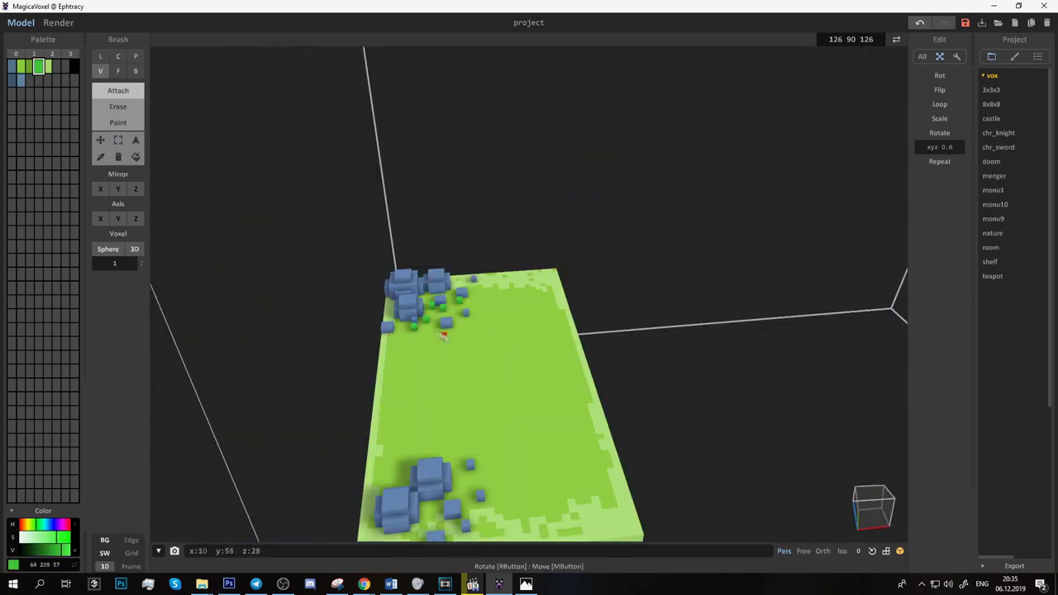
# Step: Attach small green tufts around both rock clumps on the grass top
pyautogui.click(463, 479)
pyautogui.click(458, 461)
pyautogui.click(397, 470)
pyautogui.click(463, 495)
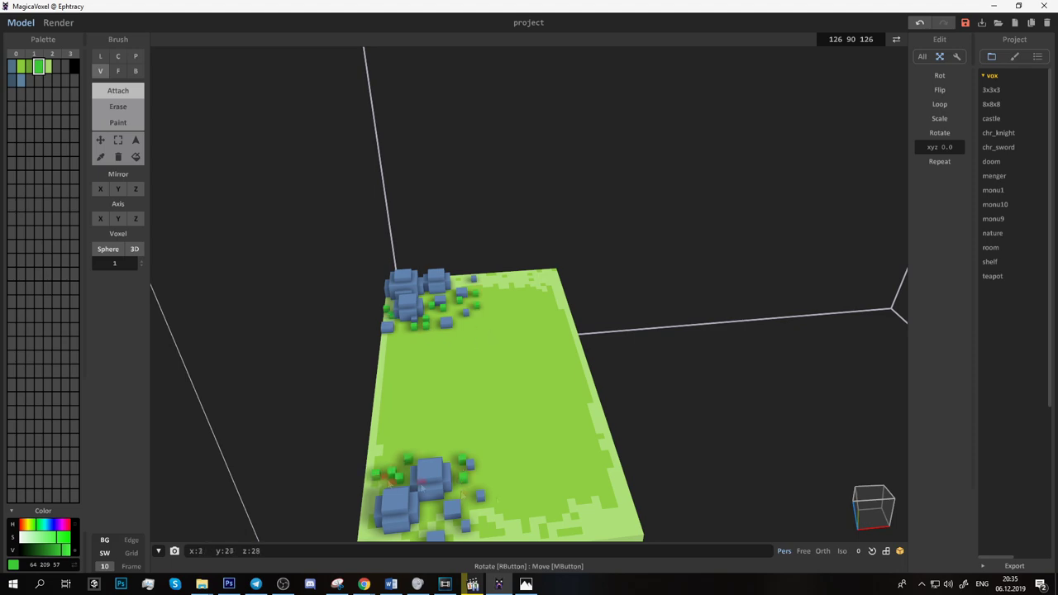
pyautogui.click(492, 500)
pyautogui.moveTo(493, 500)
pyautogui.mouseDown(button='right')
pyautogui.moveTo(510, 506)
pyautogui.moveTo(488, 463)
pyautogui.mouseUp(button='right')
# Step: Extrude green voxels upward into tall grass blades around the rock clumps
pyautogui.press('f')
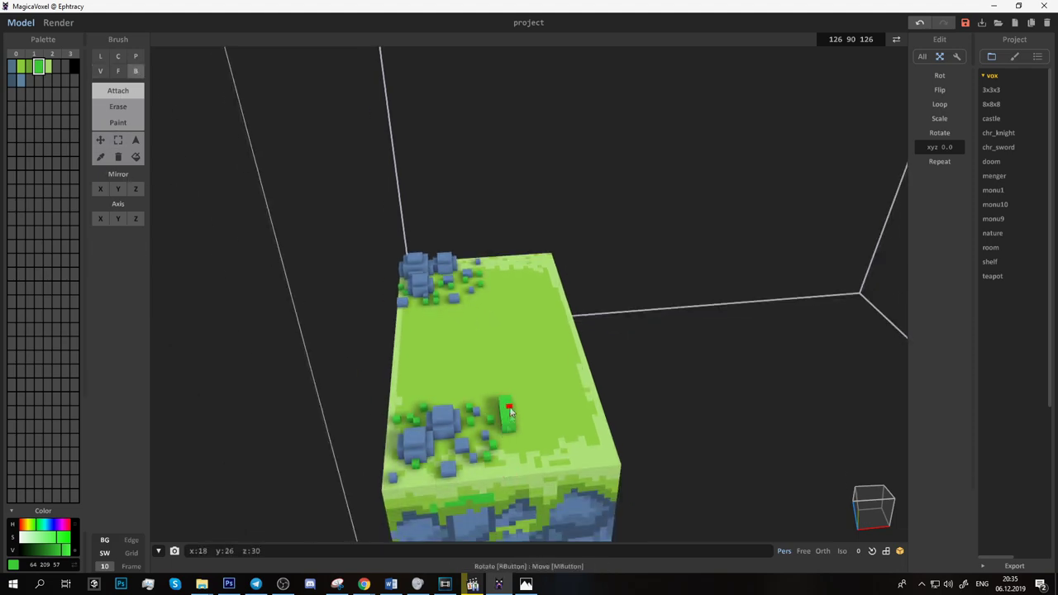
pyautogui.moveTo(502, 426); pyautogui.dragTo(503, 388)
pyautogui.moveTo(503, 388)
pyautogui.mouseDown(button='right')
pyautogui.moveTo(496, 463)
pyautogui.moveTo(454, 500)
pyautogui.mouseUp(button='right')
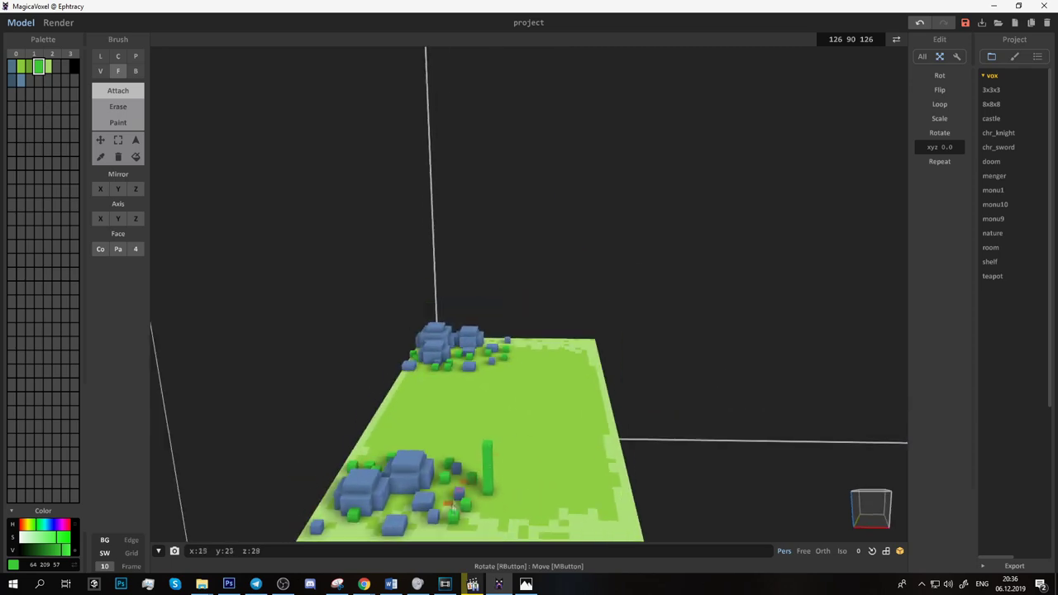
pyautogui.moveTo(471, 478)
pyautogui.mouseDown()
pyautogui.moveTo(471, 457)
pyautogui.moveTo(448, 436)
pyautogui.mouseUp()
pyautogui.moveTo(389, 453); pyautogui.dragTo(390, 423)
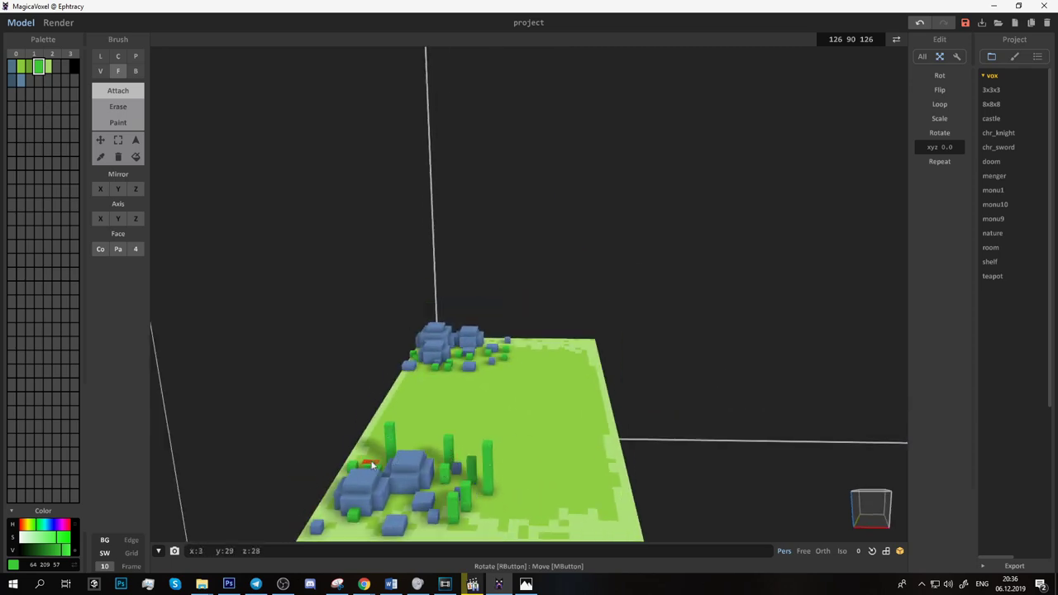
pyautogui.moveTo(367, 468); pyautogui.dragTo(368, 438)
pyautogui.moveTo(349, 501); pyautogui.dragTo(561, 369, button='right')
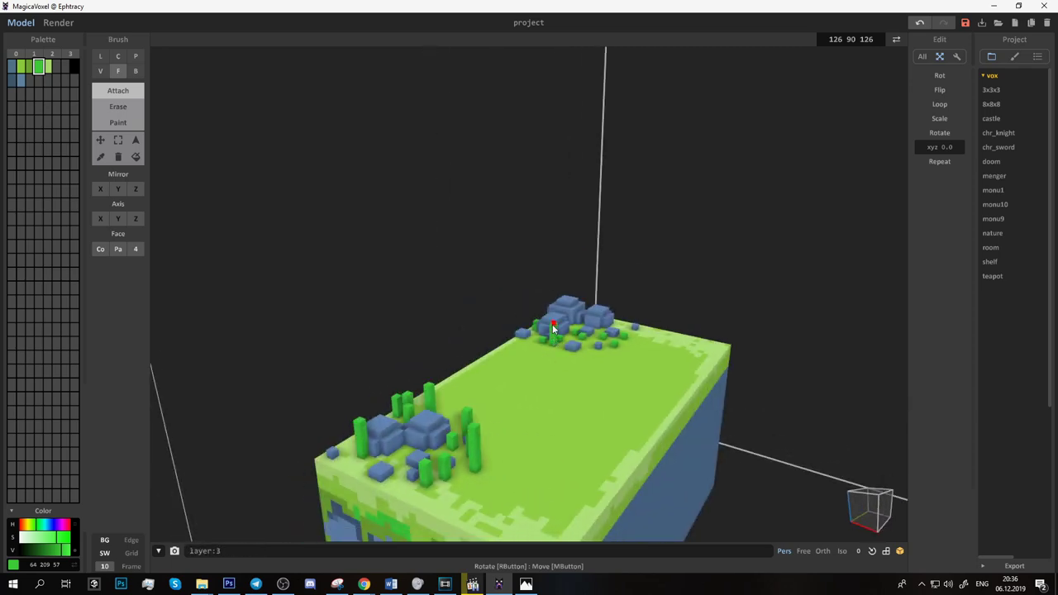
pyautogui.moveTo(554, 328)
pyautogui.mouseDown(button='right')
pyautogui.moveTo(306, 413)
pyautogui.moveTo(769, 404)
pyautogui.moveTo(798, 515)
pyautogui.moveTo(719, 337)
pyautogui.moveTo(727, 326)
pyautogui.moveTo(501, 354)
pyautogui.mouseUp(button='right')
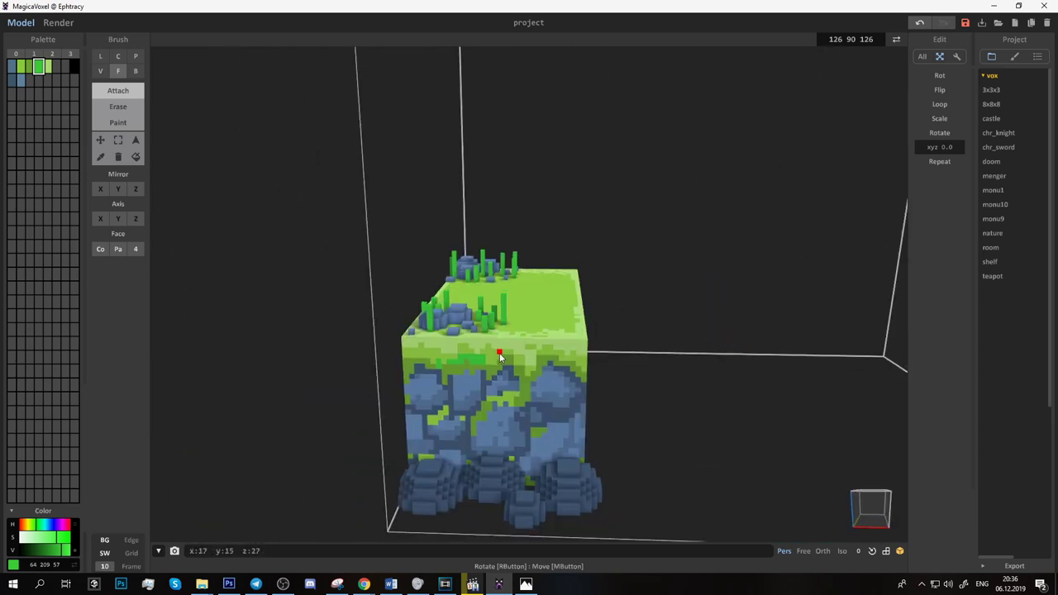
# Step: Paint darker moss green over the tops of the base boulders, undoing a stray stroke
pyautogui.click(101, 72)
pyautogui.click(118, 122)
pyautogui.click(30, 66)
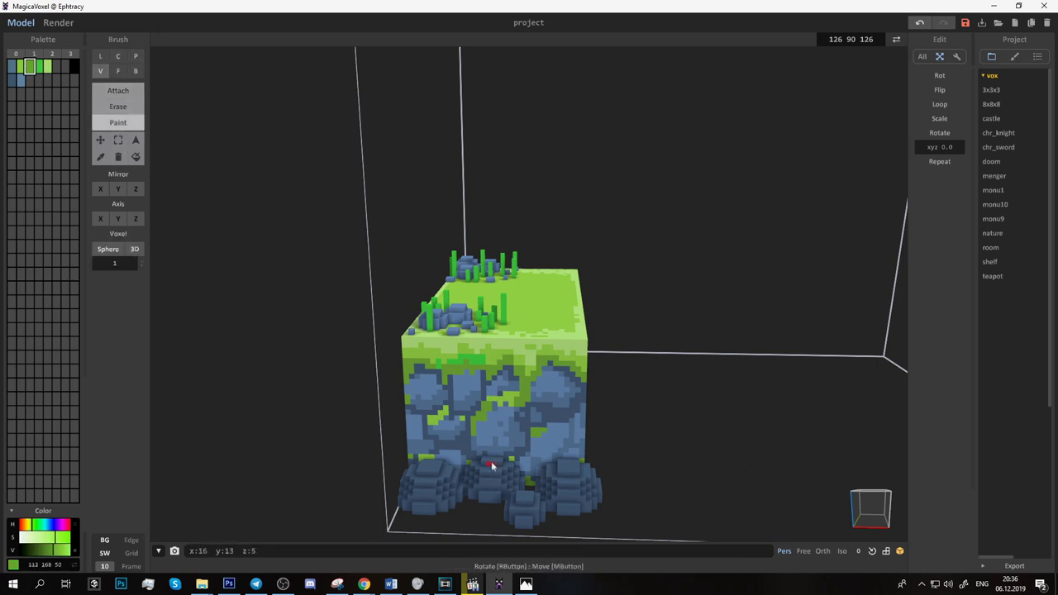
pyautogui.moveTo(485, 466); pyautogui.dragTo(513, 477)
pyautogui.hotkey('ctrl', 'z')
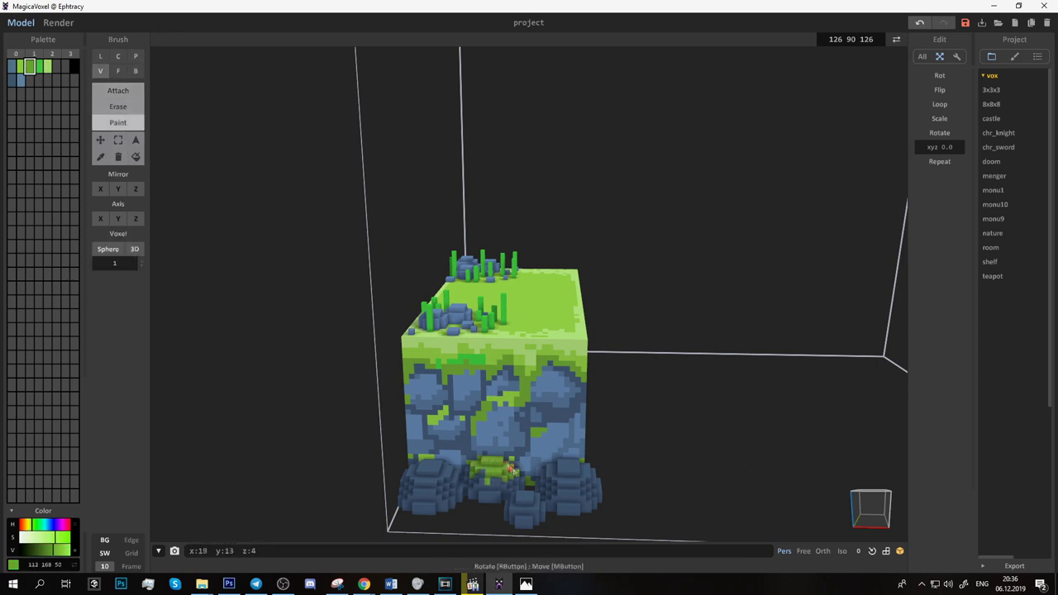
pyautogui.moveTo(431, 471)
pyautogui.mouseDown()
pyautogui.moveTo(533, 512)
pyautogui.moveTo(558, 477)
pyautogui.moveTo(574, 488)
pyautogui.moveTo(583, 478)
pyautogui.moveTo(553, 477)
pyautogui.mouseUp()
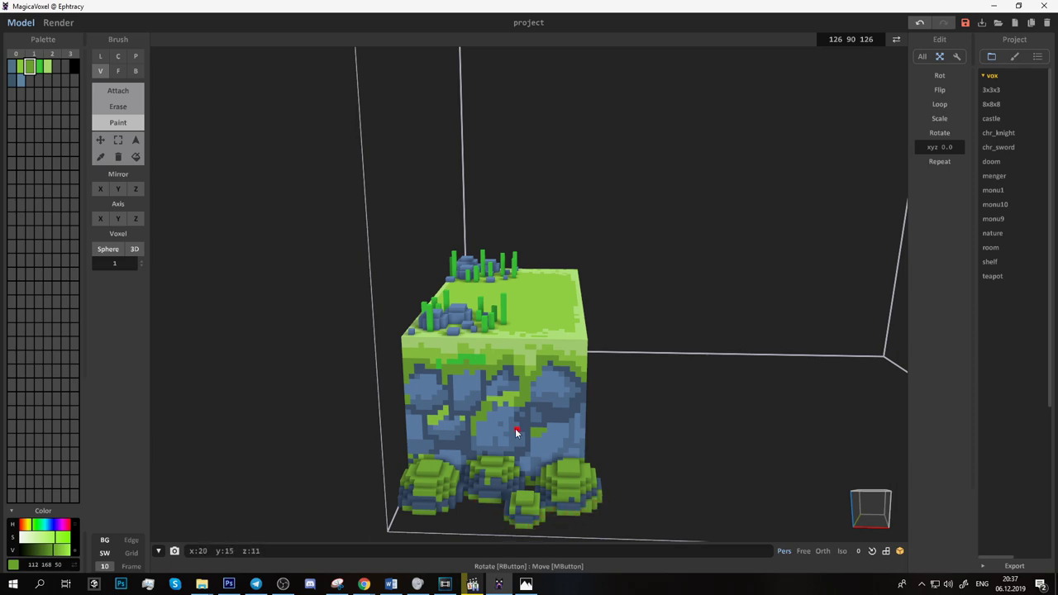
pyautogui.moveTo(515, 432)
pyautogui.mouseDown(button='right')
pyautogui.moveTo(524, 372)
pyautogui.moveTo(451, 392)
pyautogui.moveTo(574, 470)
pyautogui.moveTo(586, 449)
pyautogui.mouseUp(button='right')
# Step: Choose a purple colour and try a filled purple outline, undoing it
pyautogui.click(11, 93)
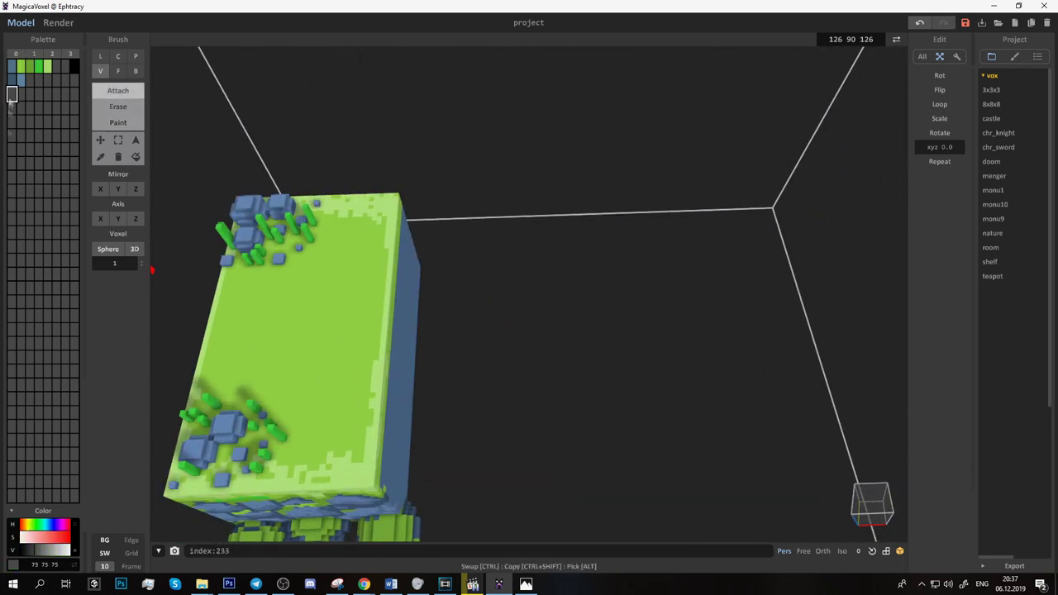
pyautogui.click(61, 525)
pyautogui.click(65, 551)
pyautogui.moveTo(497, 373)
pyautogui.mouseDown()
pyautogui.moveTo(543, 406)
pyautogui.moveTo(572, 339)
pyautogui.moveTo(556, 412)
pyautogui.mouseUp()
pyautogui.hotkey('ctrl', 'z')
pyautogui.click(574, 360)
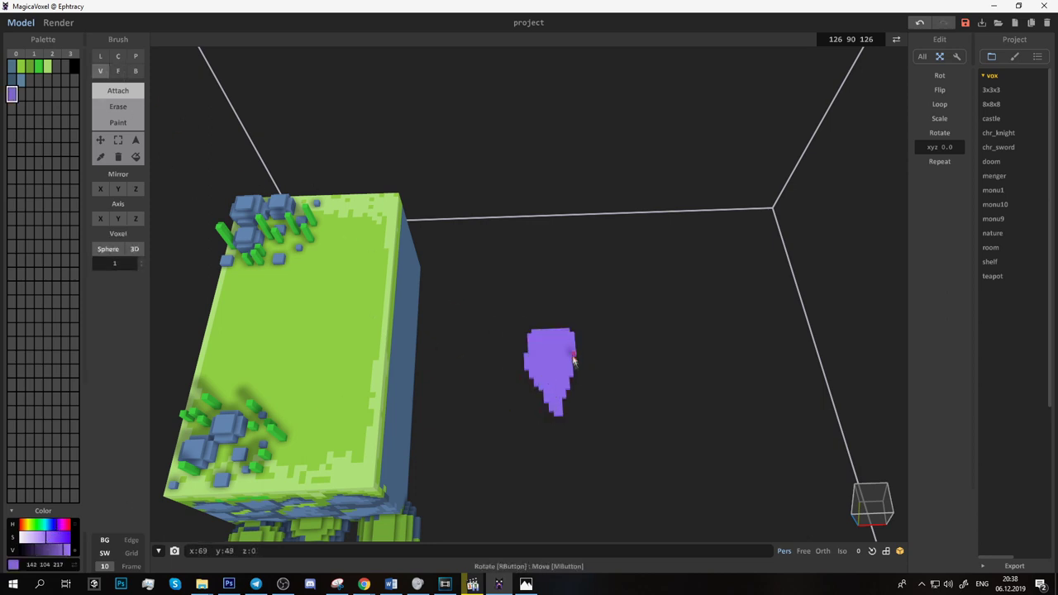
pyautogui.hotkey('ctrl', 'z')
pyautogui.hotkey('ctrl', 'z')
pyautogui.hotkey('ctrl', 'z')
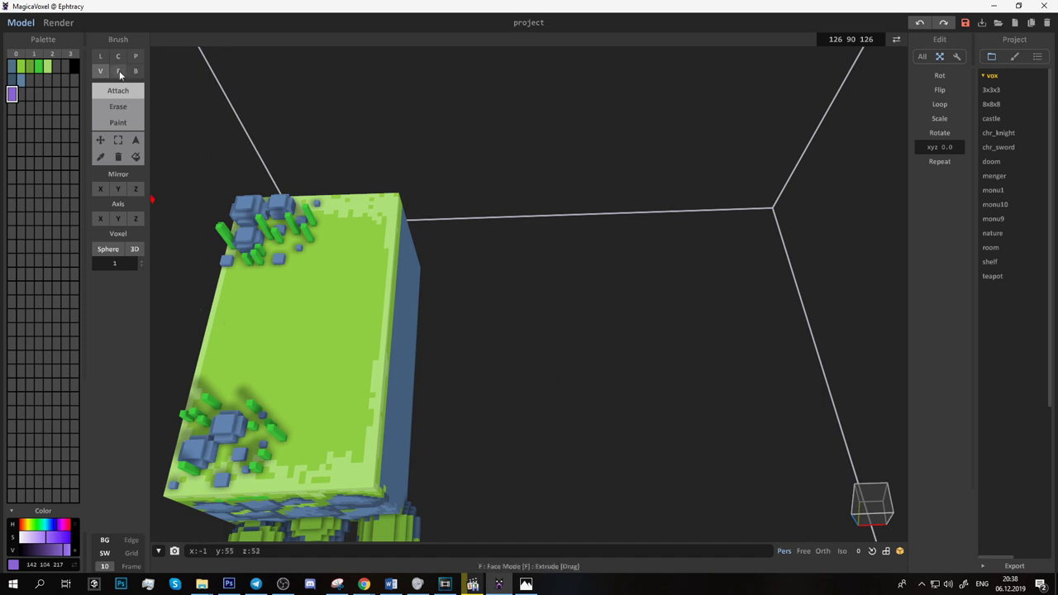
# Step: Stamp purple discs beside the block with a size-7 centred circle brush
pyautogui.click(117, 71)
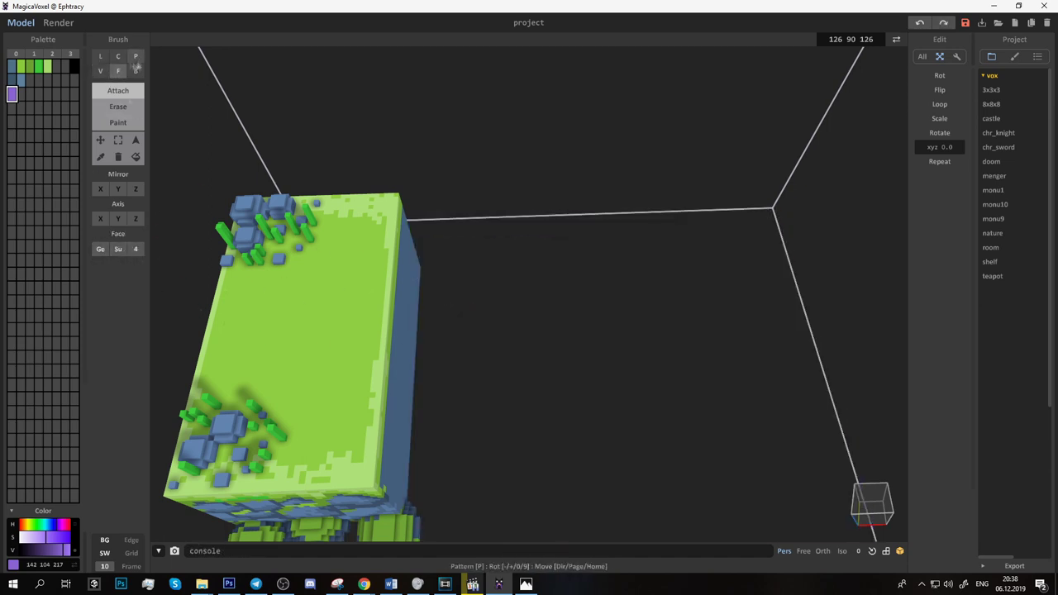
pyautogui.click(101, 71)
pyautogui.moveTo(115, 263); pyautogui.dragTo(132, 263)
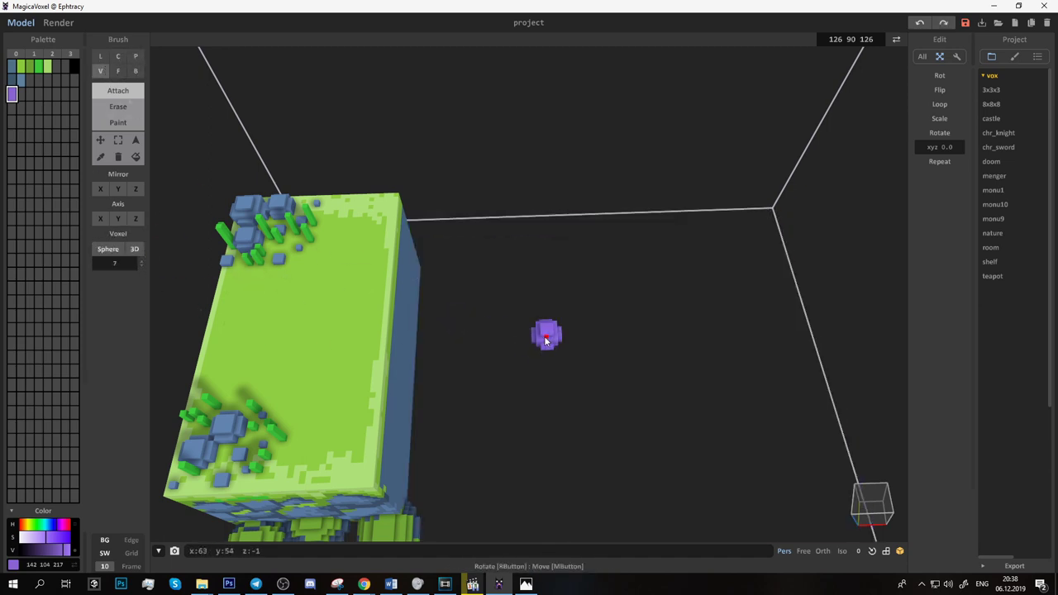
pyautogui.click(136, 56)
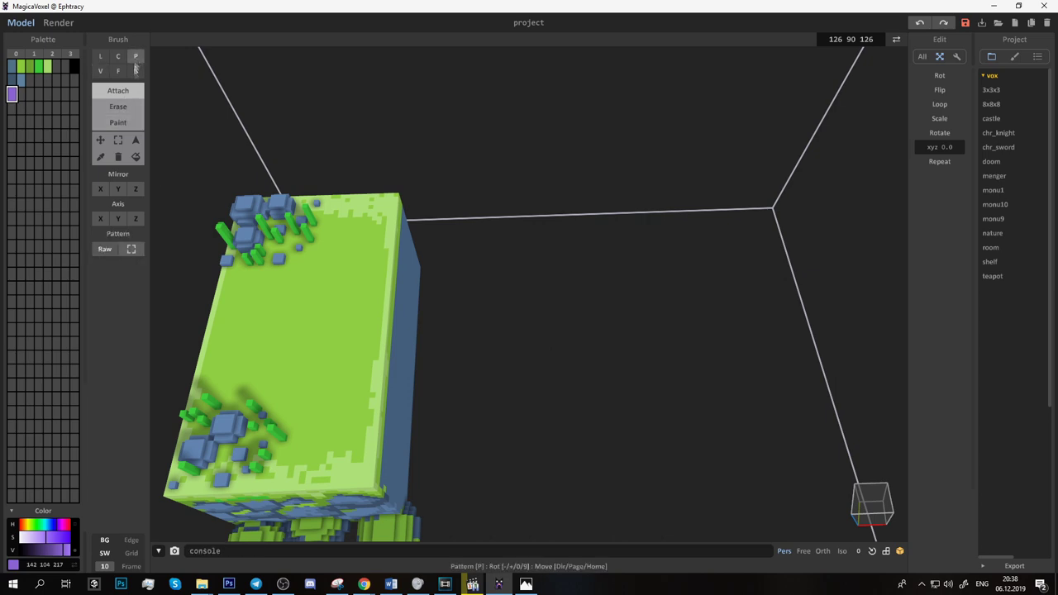
pyautogui.click(117, 55)
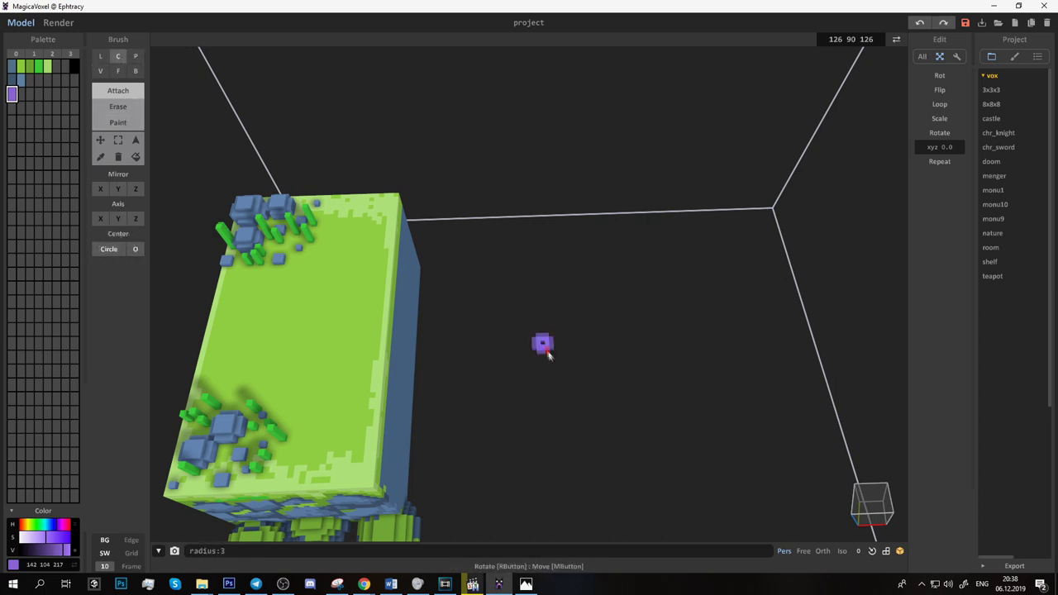
pyautogui.click(574, 329)
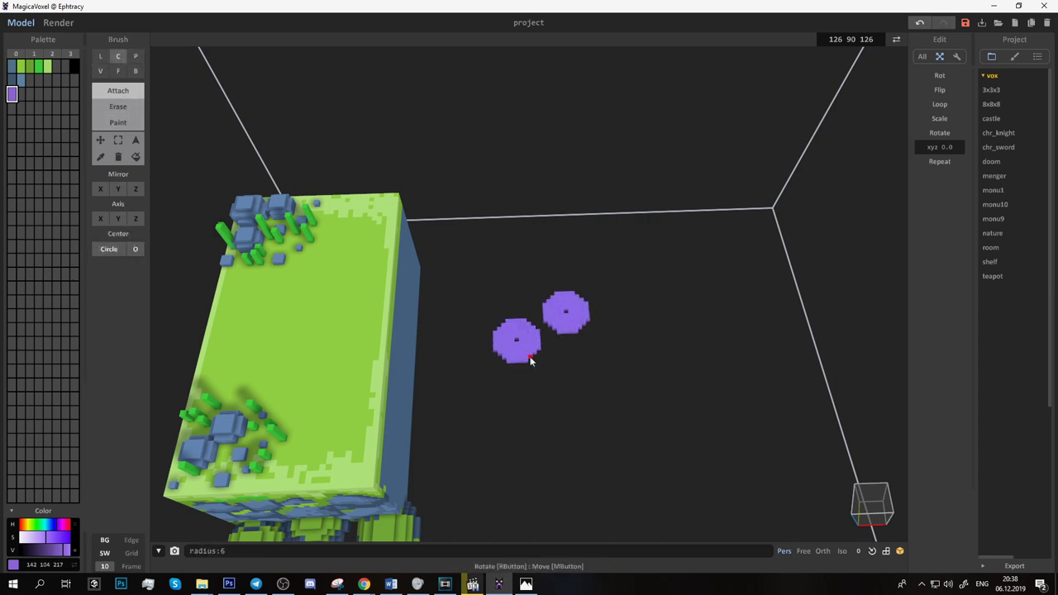
pyautogui.click(627, 331)
pyautogui.click(636, 371)
pyautogui.click(100, 70)
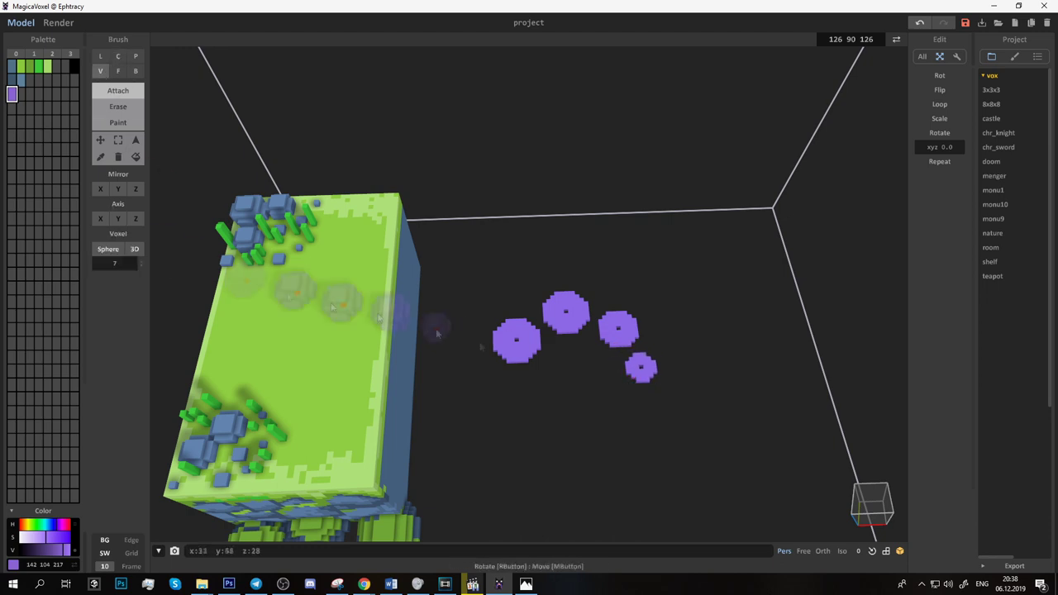
pyautogui.scroll(-6, 115, 263)
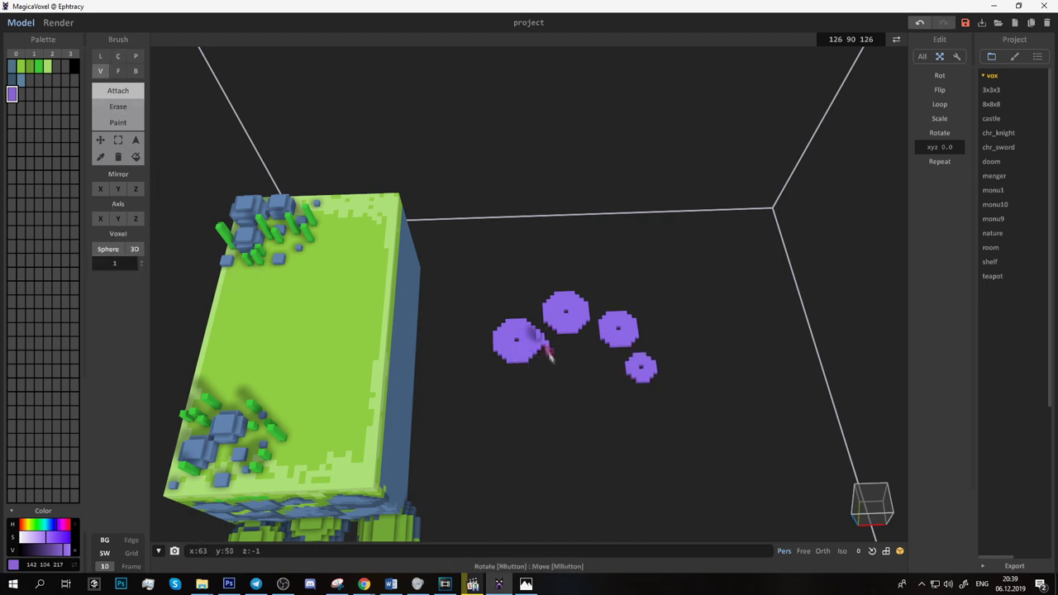
# Step: Join the purple discs with thin strokes, fill them into solid petals, and erase the small right petal
pyautogui.moveTo(549, 354); pyautogui.dragTo(573, 361)
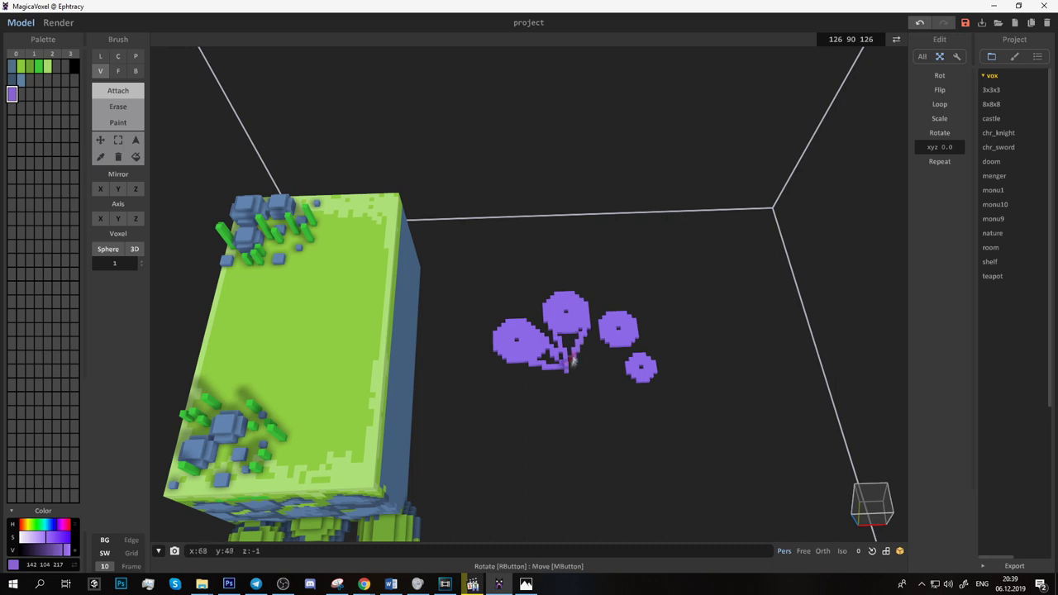
pyautogui.moveTo(602, 328)
pyautogui.mouseDown()
pyautogui.moveTo(621, 354)
pyautogui.moveTo(570, 368)
pyautogui.moveTo(585, 377)
pyautogui.mouseUp()
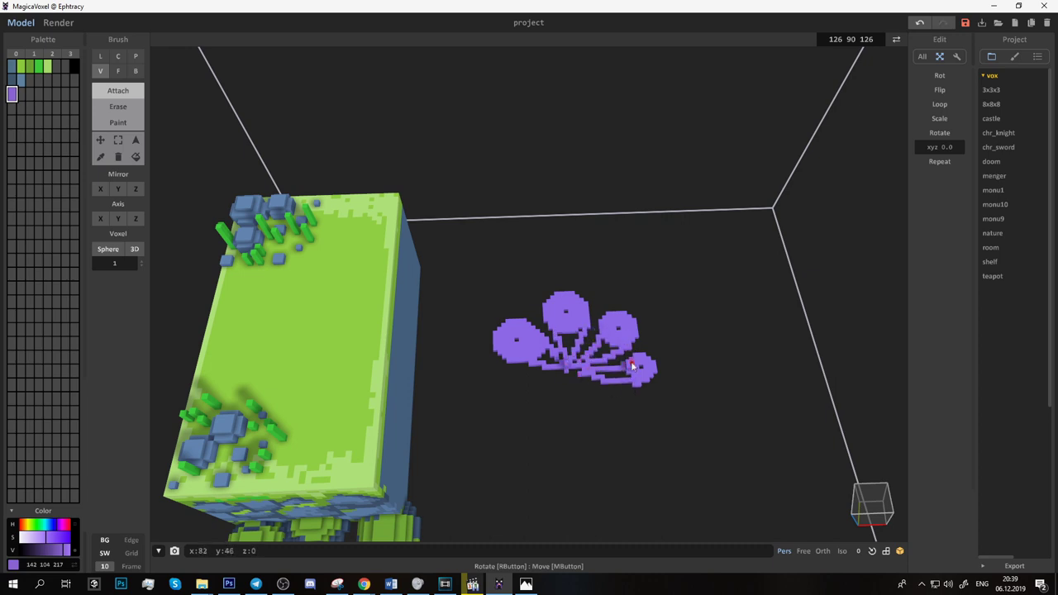
pyautogui.press('f')
pyautogui.moveTo(550, 355)
pyautogui.mouseDown()
pyautogui.moveTo(579, 341)
pyautogui.moveTo(645, 369)
pyautogui.mouseUp()
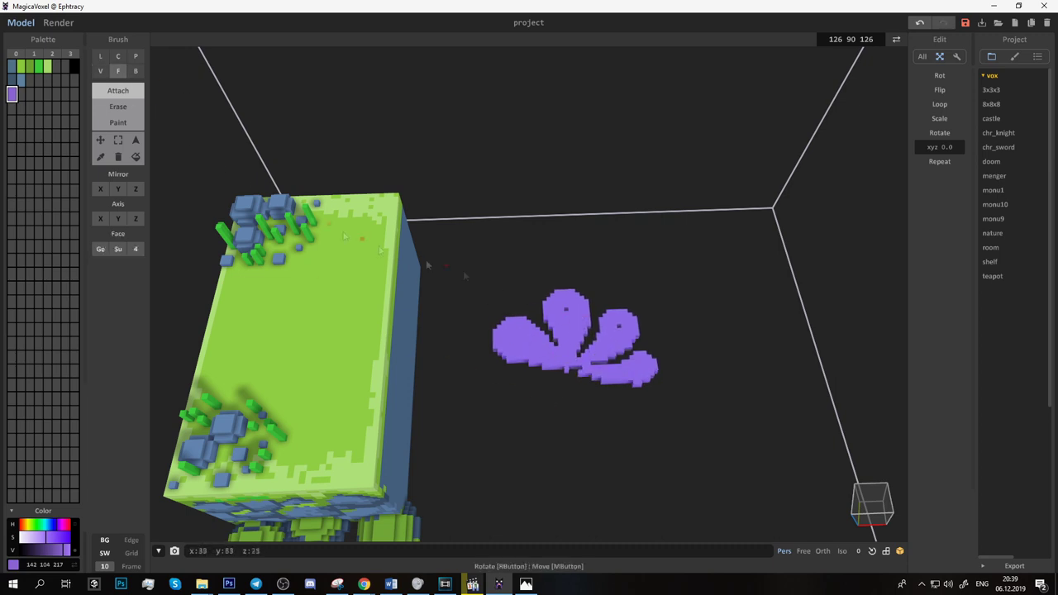
pyautogui.press('v')
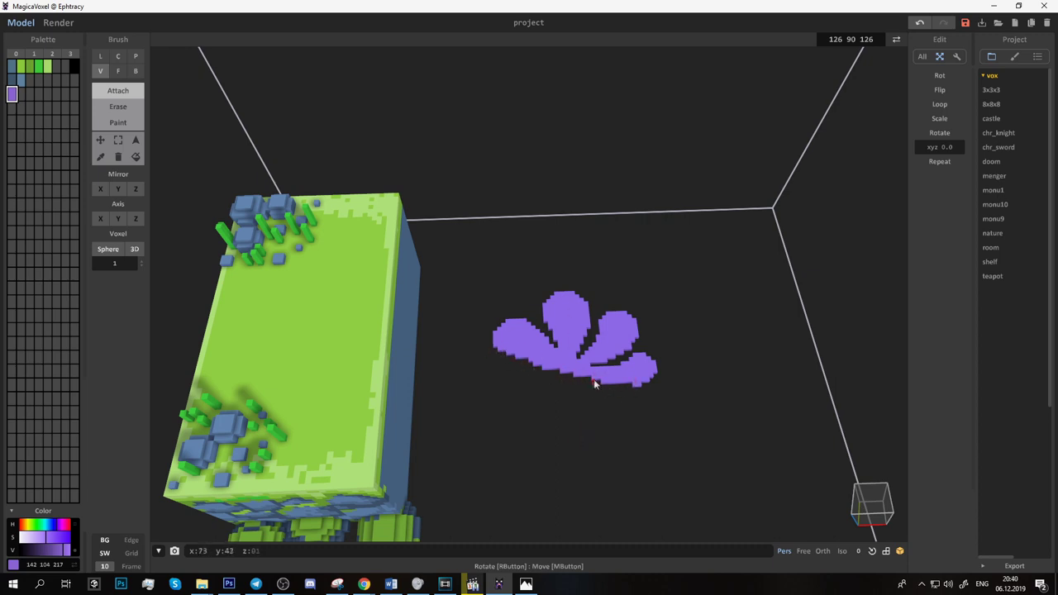
pyautogui.moveTo(593, 376)
pyautogui.mouseDown()
pyautogui.moveTo(618, 382)
pyautogui.moveTo(597, 370)
pyautogui.mouseUp()
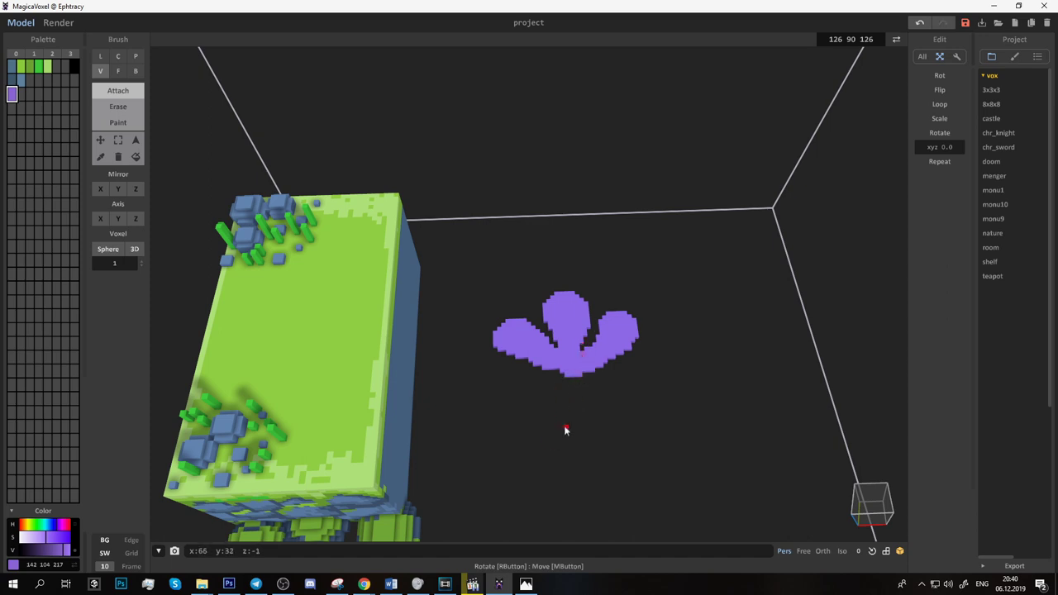
# Step: Paint darker purple veins and lighter lavender tips onto the petals
pyautogui.click(118, 122)
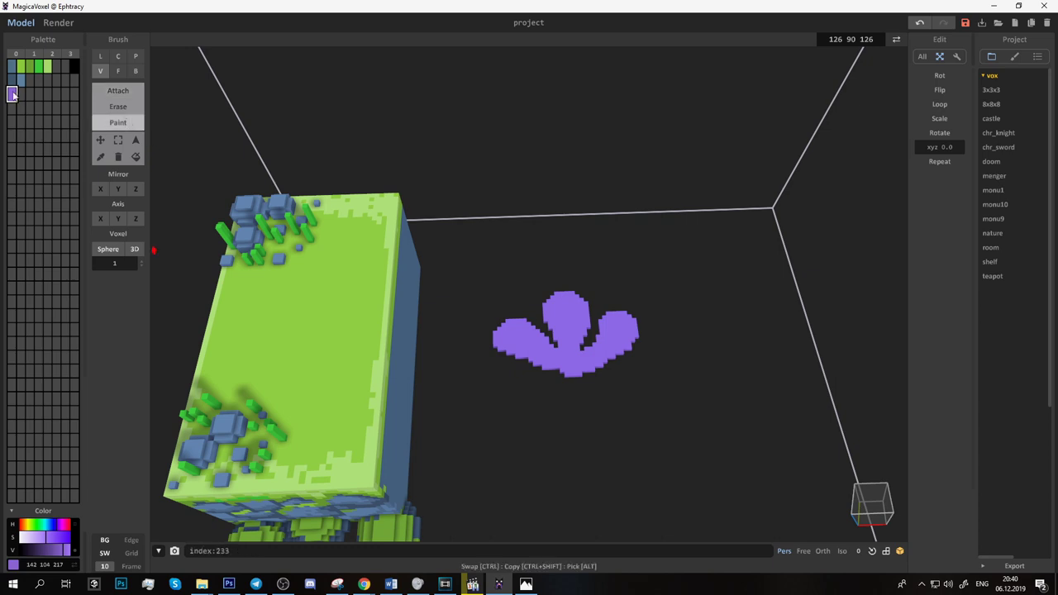
pyautogui.click(57, 538)
pyautogui.click(30, 93)
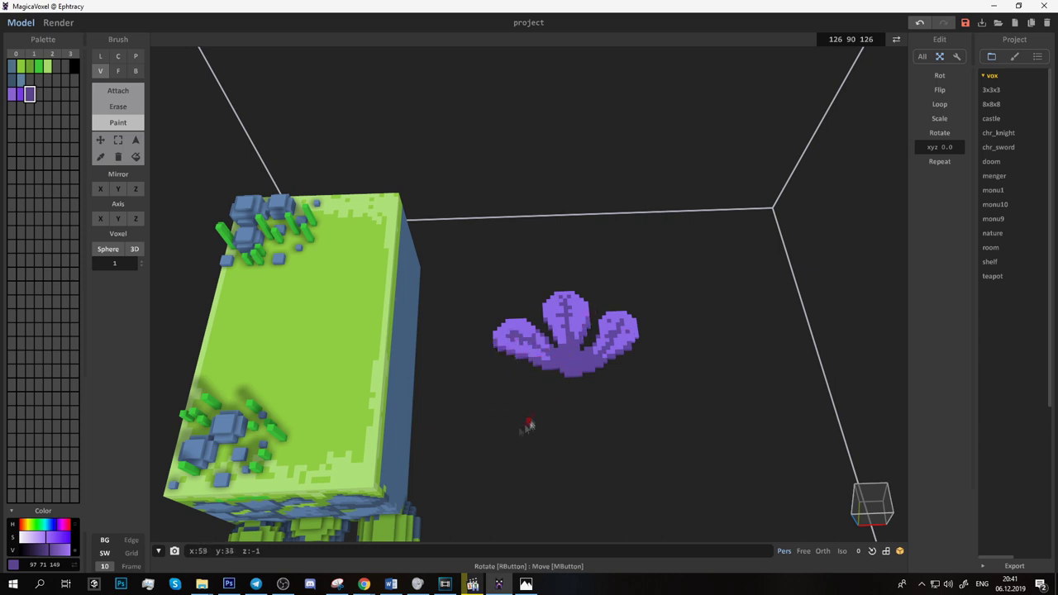
pyautogui.keyDown('alt'); pyautogui.click(531, 324); pyautogui.keyUp('alt')
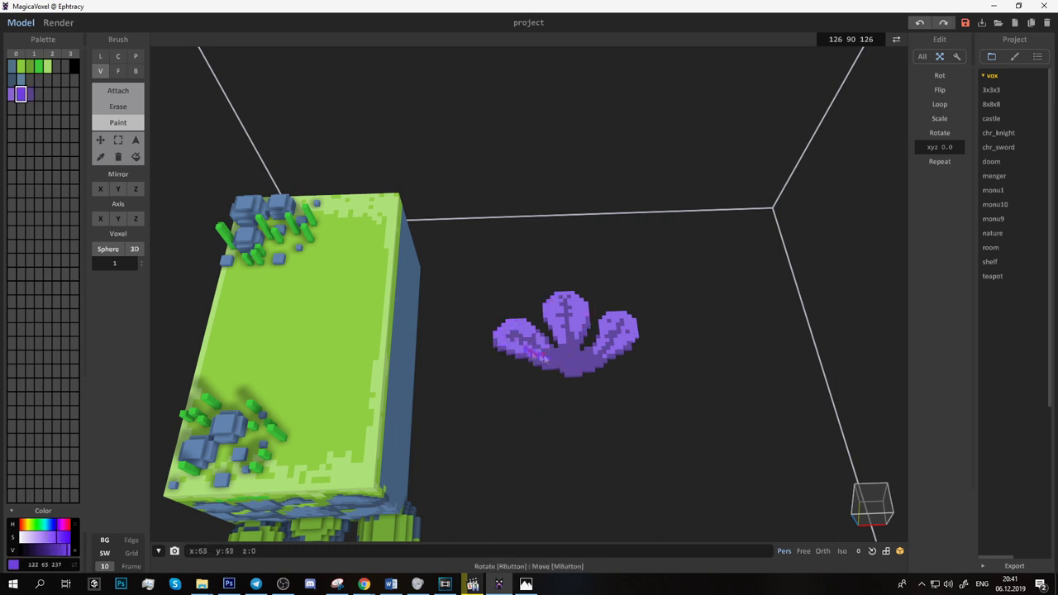
pyautogui.keyDown('alt'); pyautogui.click(553, 304); pyautogui.keyUp('alt')
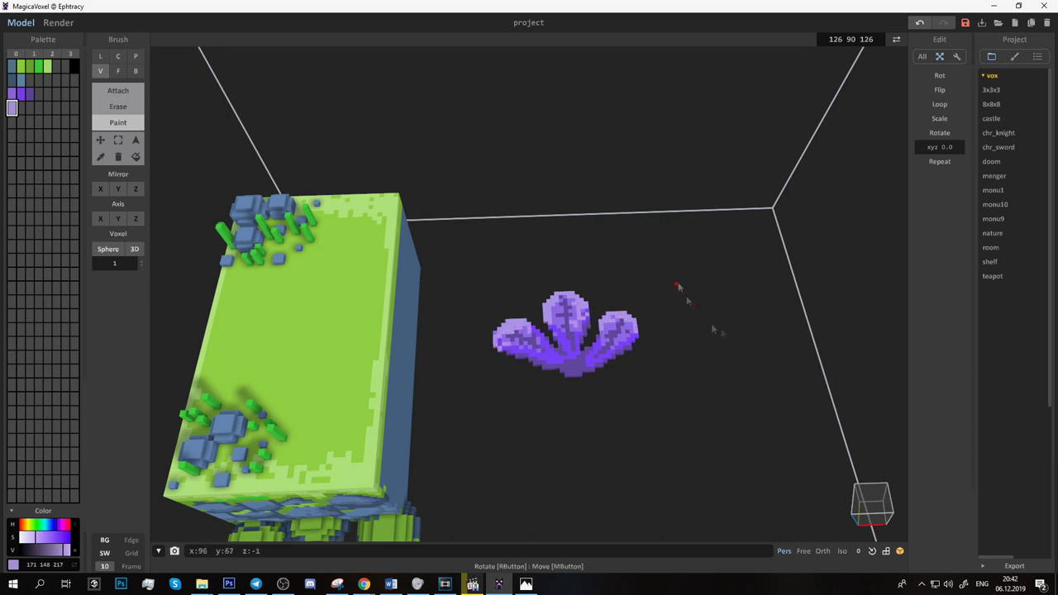
# Step: Select the flower's voxels with the select tool
pyautogui.moveTo(677, 287); pyautogui.dragTo(708, 323, button='right')
pyautogui.press('s')
pyautogui.moveTo(497, 314)
pyautogui.mouseDown()
pyautogui.moveTo(624, 407)
pyautogui.moveTo(606, 469)
pyautogui.mouseUp()
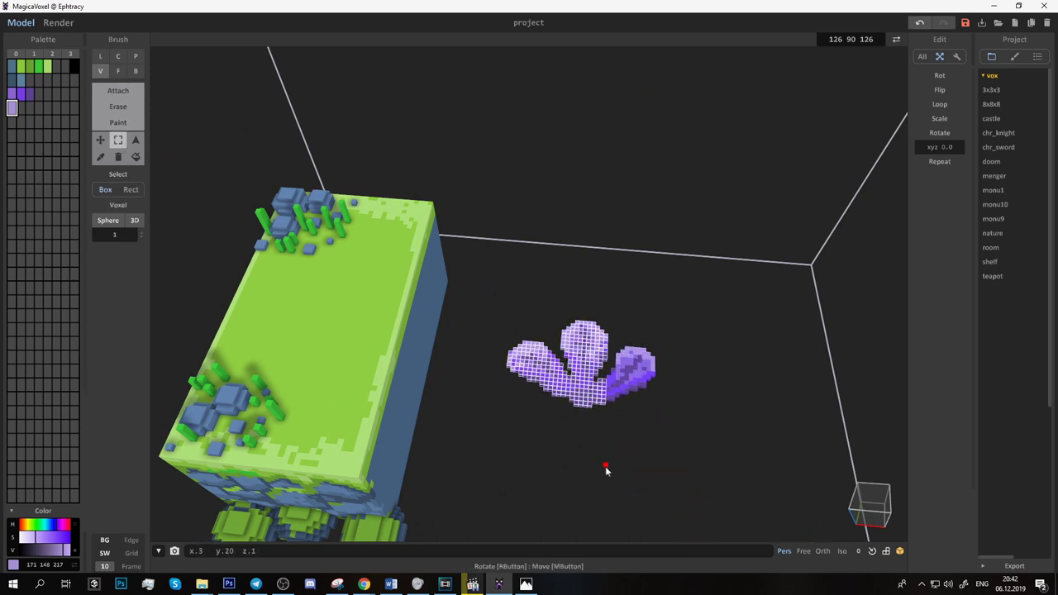
# Step: Add the right petal to the flower selection and move the flower up onto the grass block
pyautogui.moveTo(632, 422); pyautogui.dragTo(622, 352)
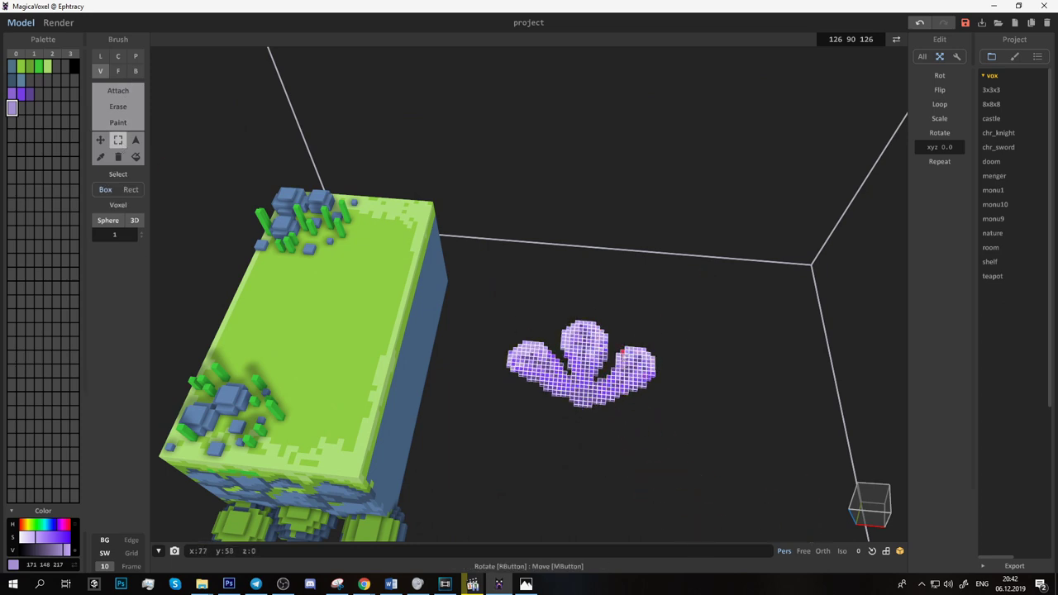
pyautogui.click(940, 76)
pyautogui.moveTo(744, 248); pyautogui.dragTo(646, 390, button='right')
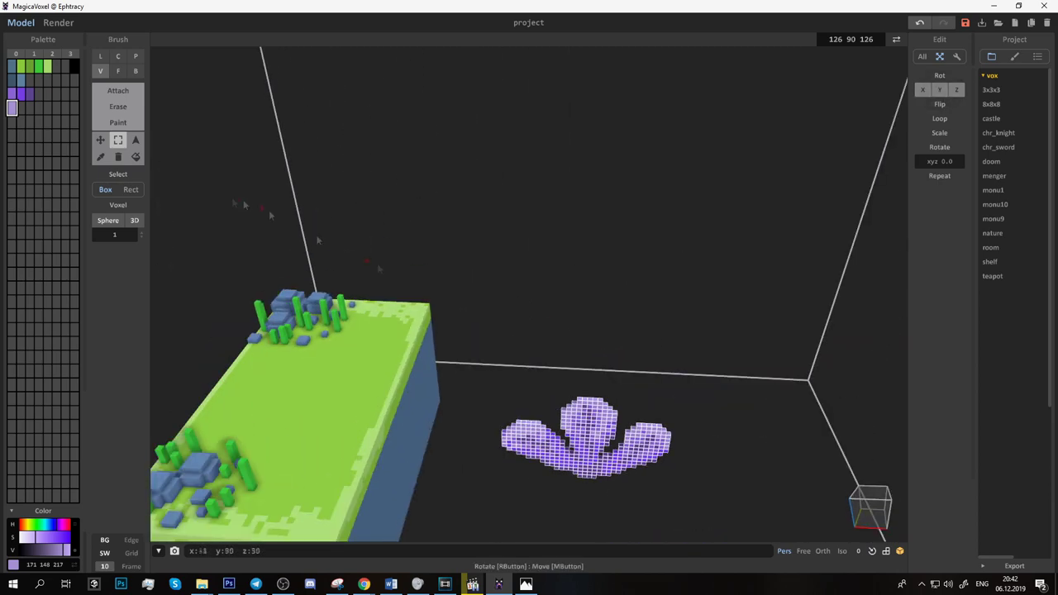
pyautogui.press('m')
pyautogui.moveTo(647, 396); pyautogui.dragTo(604, 273)
pyautogui.moveTo(603, 273)
pyautogui.mouseDown(button='right')
pyautogui.moveTo(634, 289)
pyautogui.moveTo(694, 236)
pyautogui.moveTo(440, 354)
pyautogui.mouseUp(button='right')
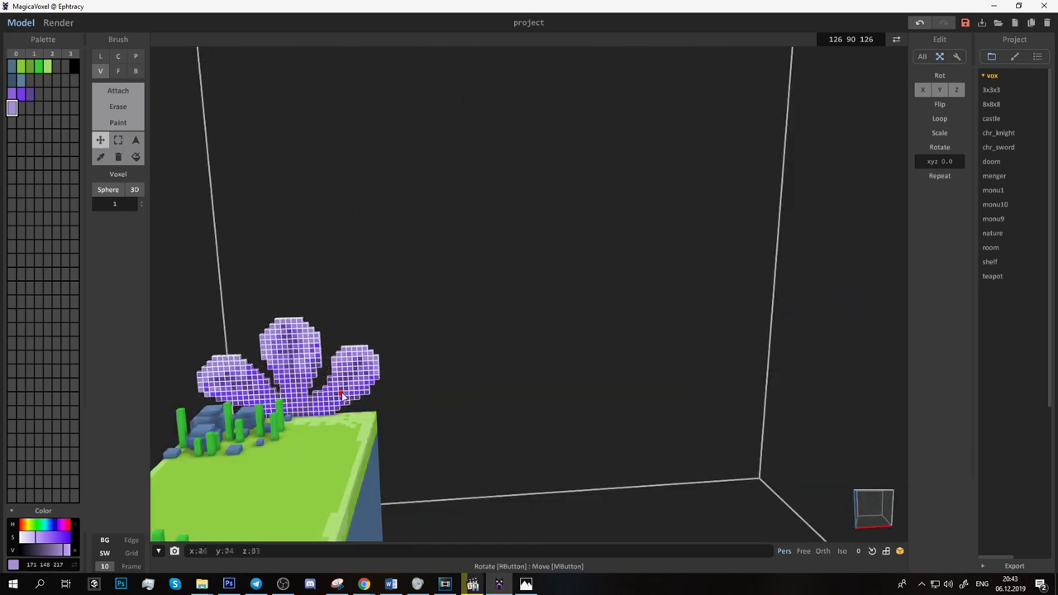
pyautogui.scroll(-3, 441, 354)
pyautogui.scroll(3, 440, 354)
# Step: Scale the selected flower by 0.5 in the Edit panel
pyautogui.click(940, 132)
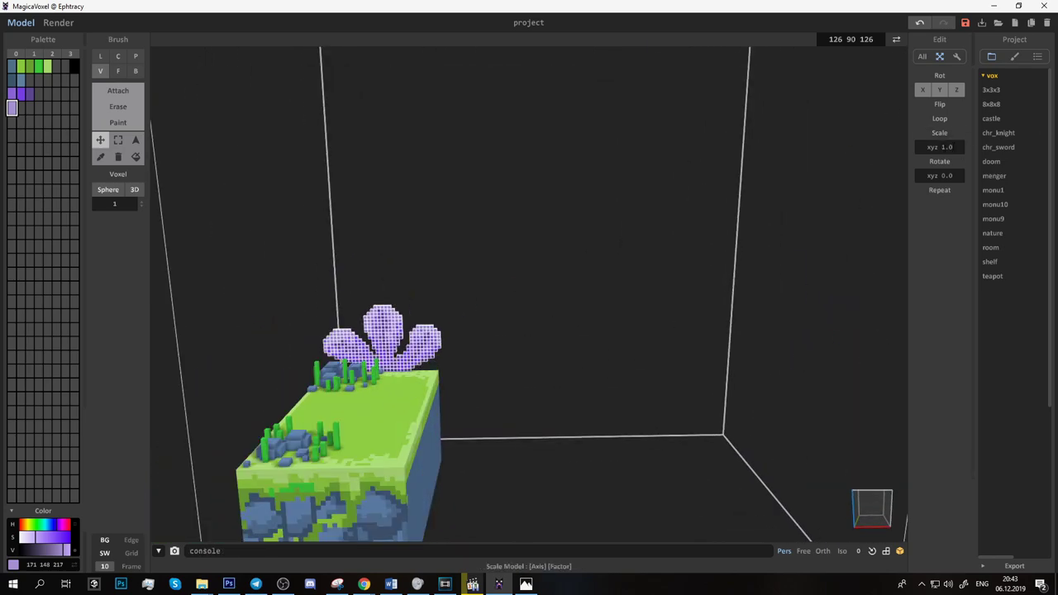
pyautogui.click(940, 147)
pyautogui.write('5')
pyautogui.scroll(3, 549, 329)
pyautogui.scroll(-3, 549, 329)
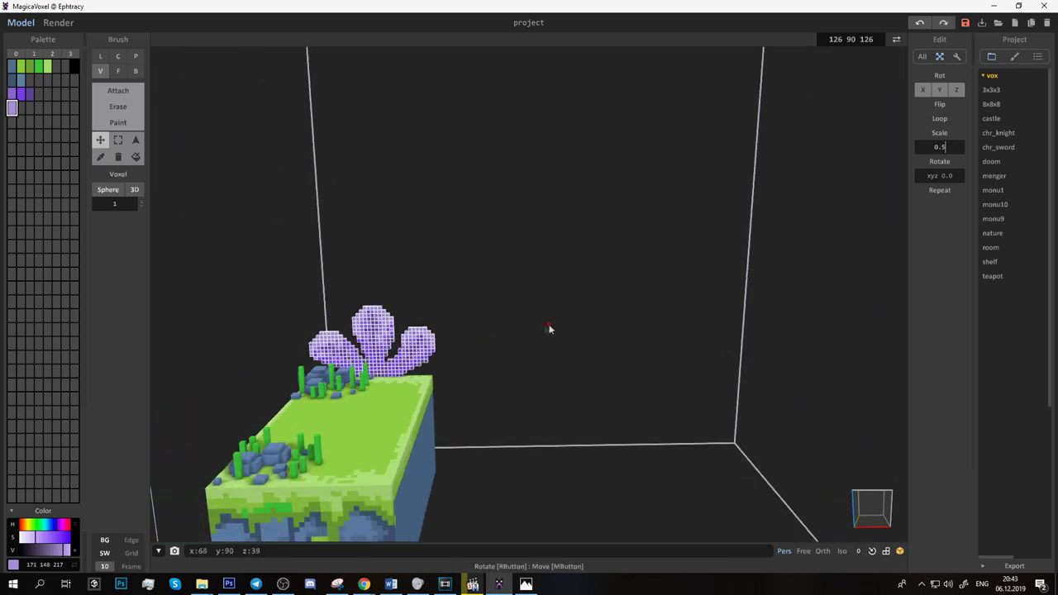
pyautogui.moveTo(549, 329)
pyautogui.mouseDown(button='right')
pyautogui.moveTo(516, 339)
pyautogui.moveTo(662, 326)
pyautogui.mouseUp(button='right')
pyautogui.scroll(3, 662, 327)
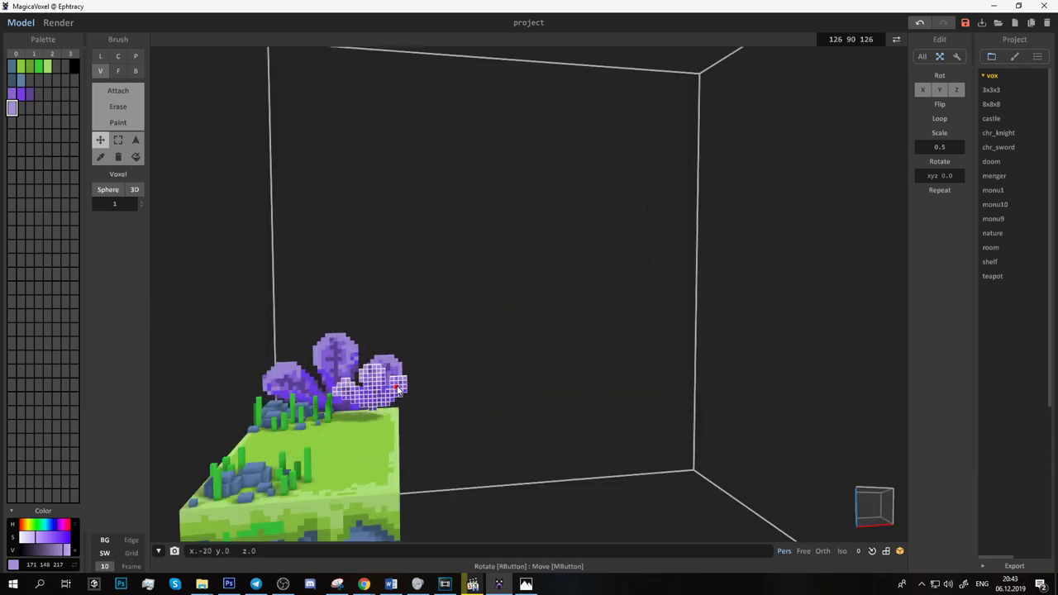
pyautogui.scroll(-3, 661, 327)
pyautogui.scroll(2, 730, 291)
# Step: Stamp half-size purple flower copies at the block's front base and on its top edge
pyautogui.moveTo(730, 291)
pyautogui.mouseDown(button='right')
pyautogui.moveTo(846, 286)
pyautogui.moveTo(365, 369)
pyautogui.moveTo(496, 347)
pyautogui.moveTo(529, 417)
pyautogui.moveTo(463, 414)
pyautogui.moveTo(529, 418)
pyautogui.moveTo(438, 447)
pyautogui.mouseUp(button='right')
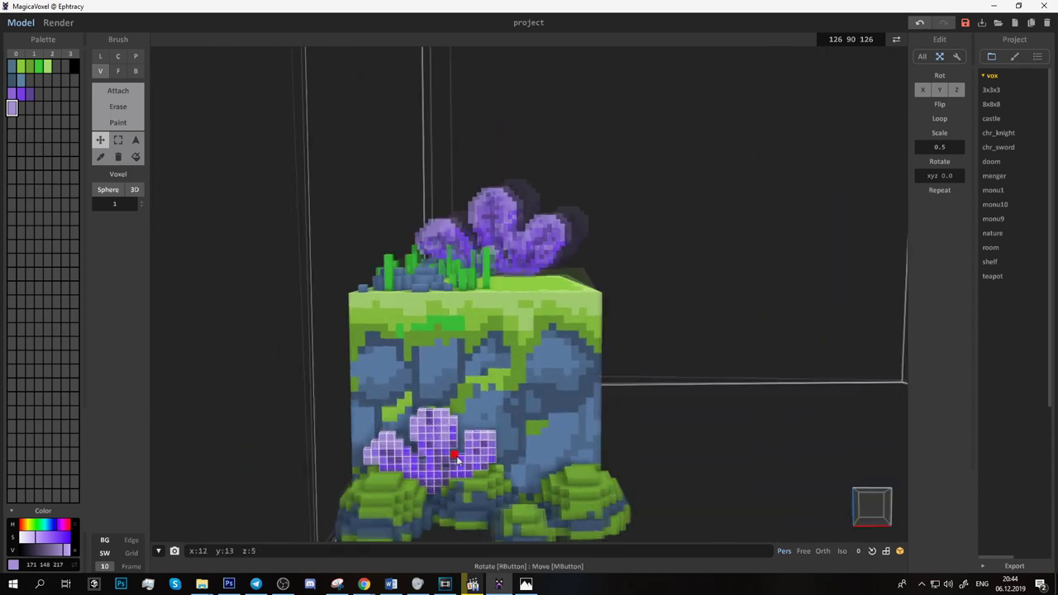
pyautogui.click(438, 446)
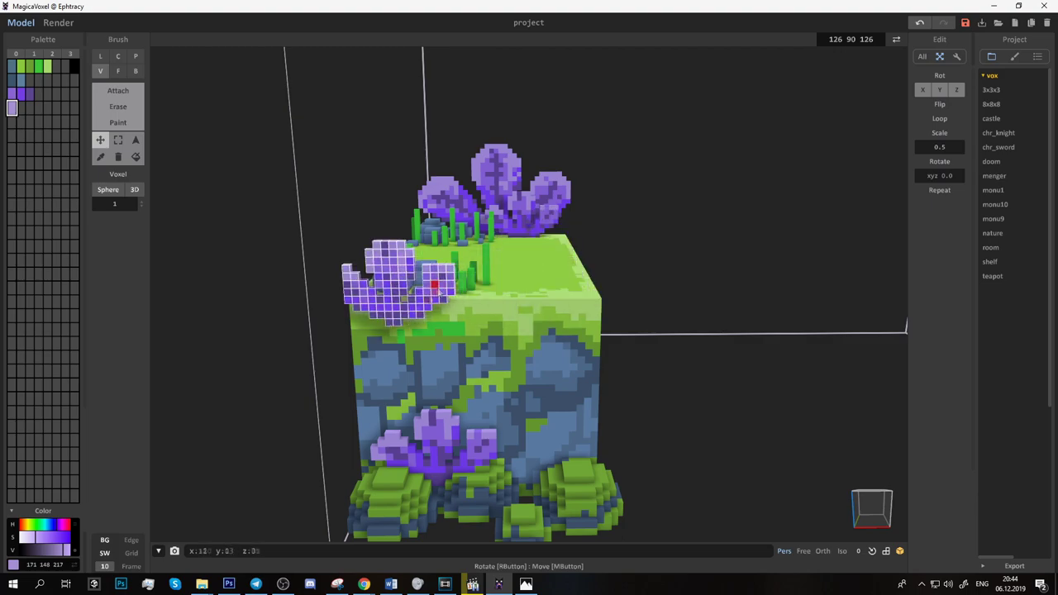
pyautogui.moveTo(402, 272)
pyautogui.mouseDown(button='right')
pyautogui.moveTo(475, 221)
pyautogui.moveTo(421, 304)
pyautogui.moveTo(467, 240)
pyautogui.moveTo(510, 276)
pyautogui.moveTo(568, 248)
pyautogui.moveTo(631, 244)
pyautogui.moveTo(511, 293)
pyautogui.mouseUp(button='right')
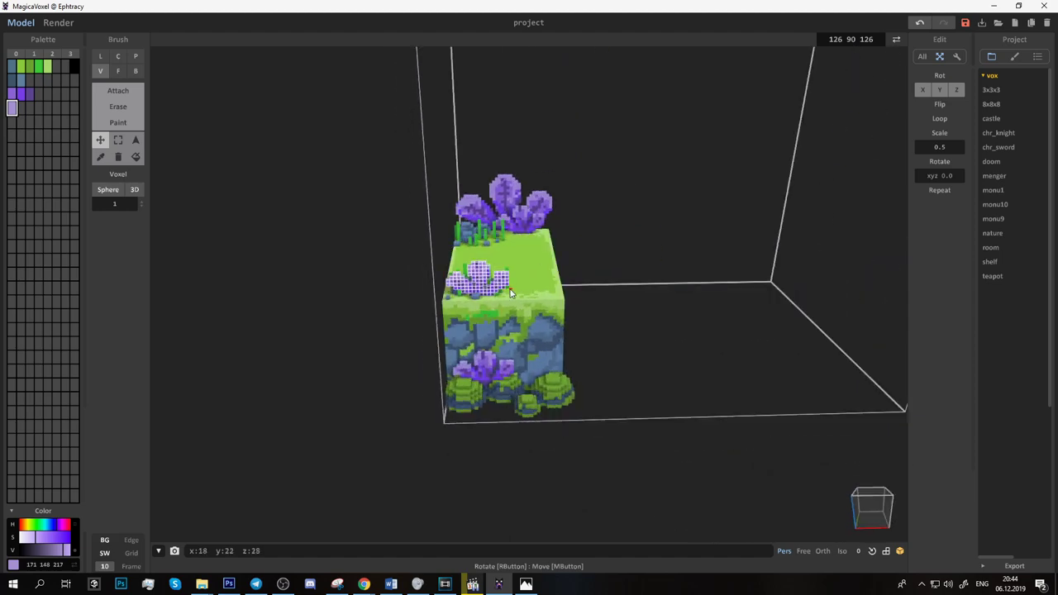
pyautogui.moveTo(590, 278)
pyautogui.mouseDown(button='right')
pyautogui.moveTo(592, 397)
pyautogui.moveTo(551, 423)
pyautogui.moveTo(590, 378)
pyautogui.moveTo(515, 418)
pyautogui.moveTo(587, 386)
pyautogui.moveTo(609, 397)
pyautogui.moveTo(485, 407)
pyautogui.moveTo(557, 371)
pyautogui.moveTo(620, 310)
pyautogui.mouseUp(button='right')
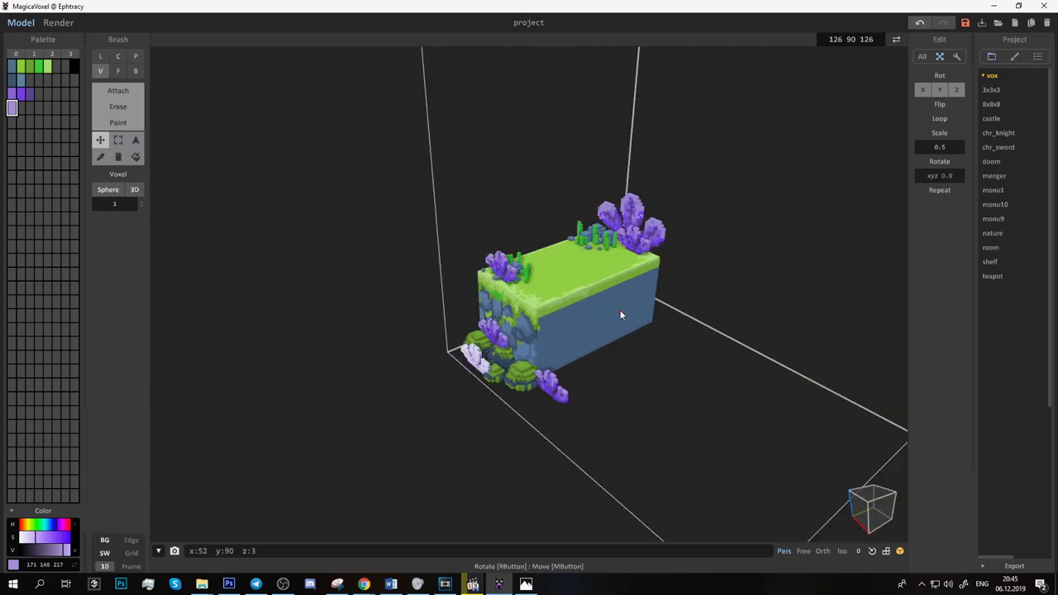
pyautogui.moveTo(620, 314); pyautogui.dragTo(656, 293, button='right')
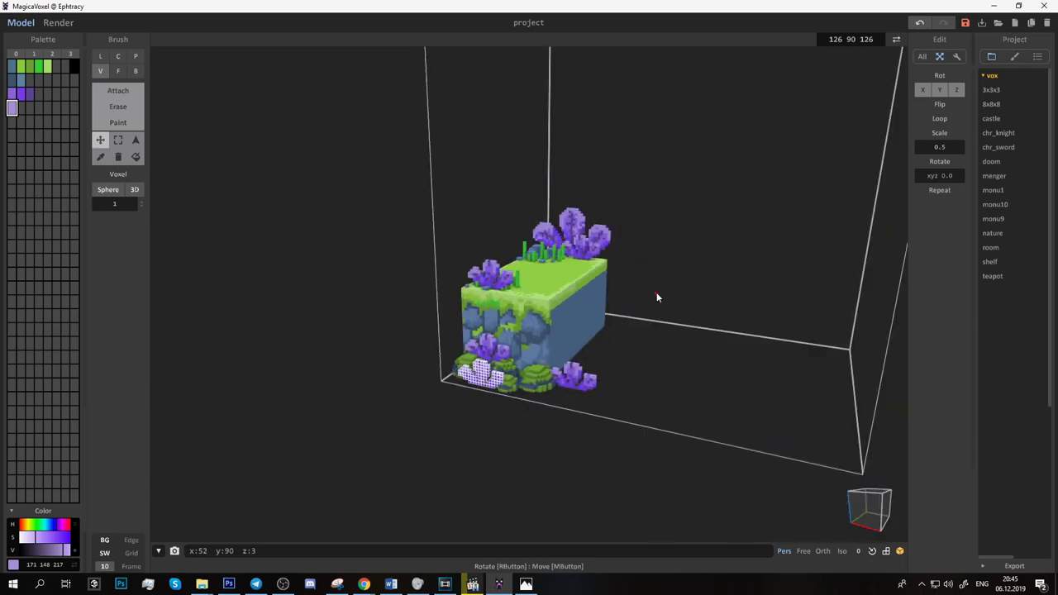
pyautogui.scroll(5, 657, 294)
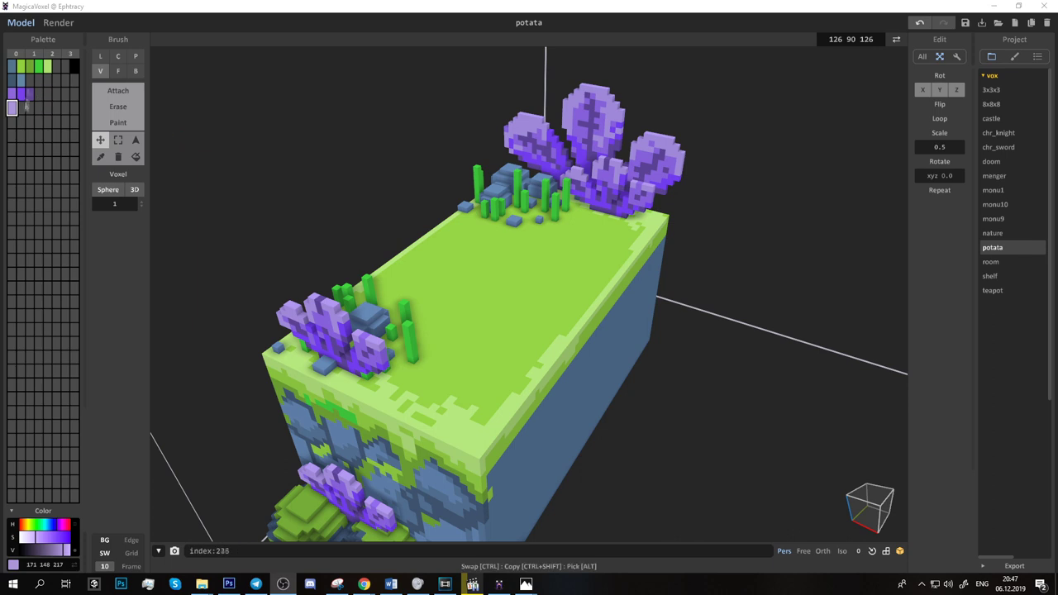
# Step: Create a new light, less saturated cyan colour in the palette
pyautogui.click(22, 107)
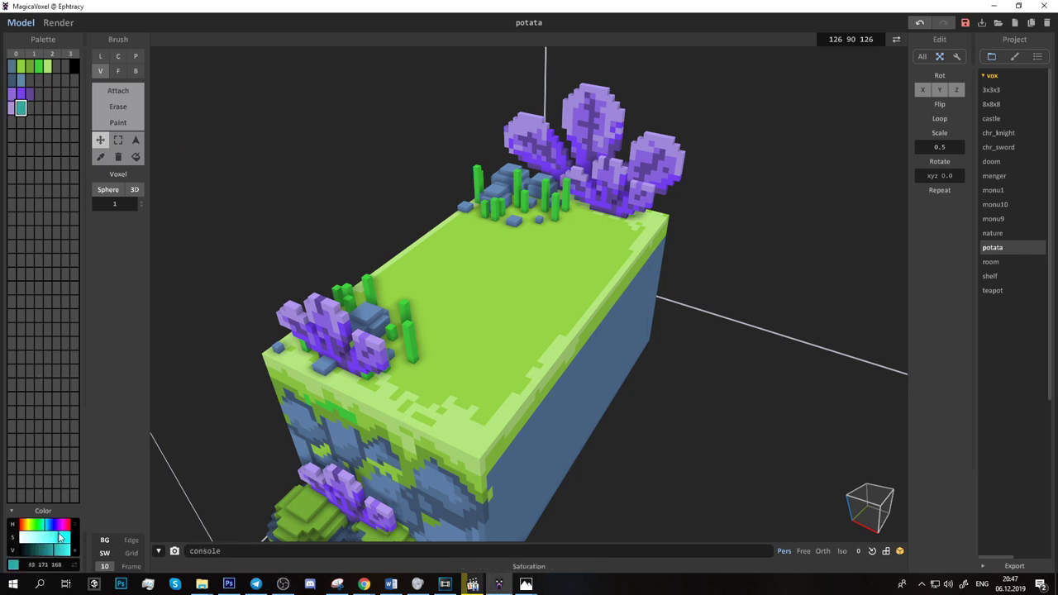
pyautogui.hotkey('ctrl', 'z')
pyautogui.press('1')
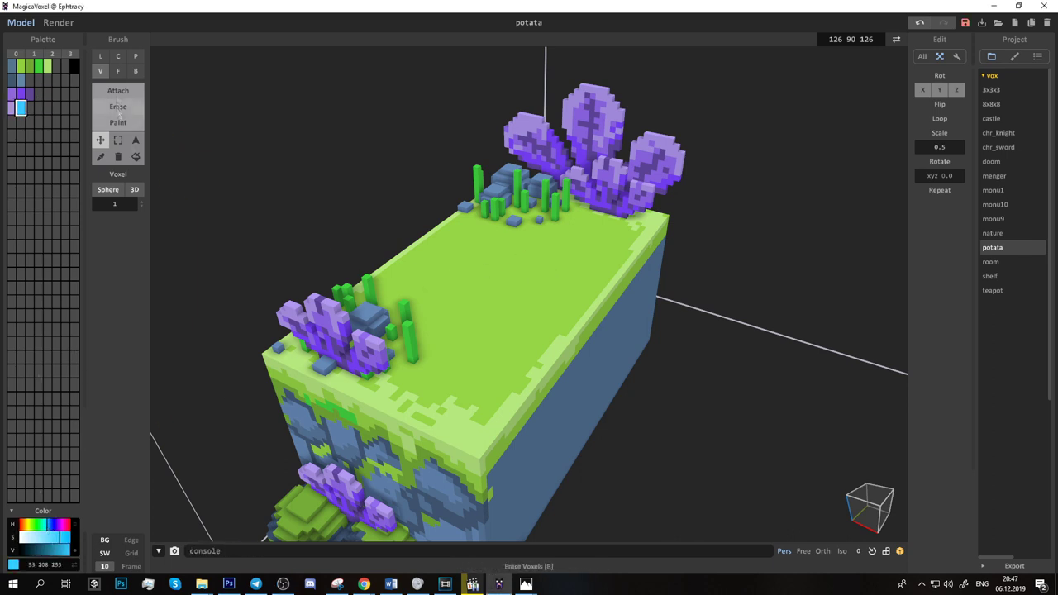
pyautogui.moveTo(65, 537); pyautogui.dragTo(45, 538)
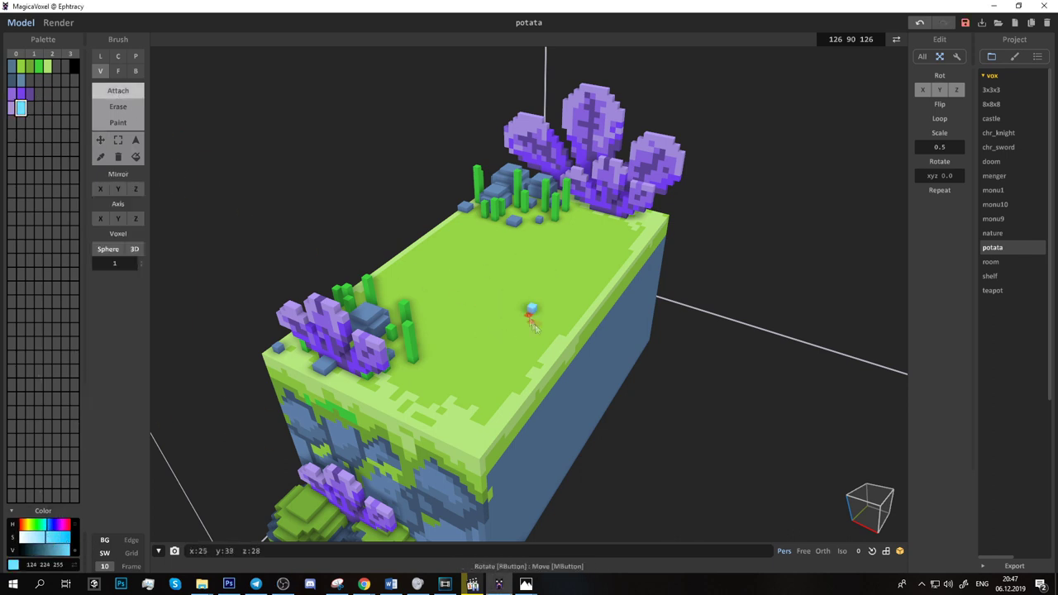
# Step: Extrude a test cyan column with the Face brush, then undo it
pyautogui.press('f')
pyautogui.moveTo(532, 306); pyautogui.dragTo(534, 285)
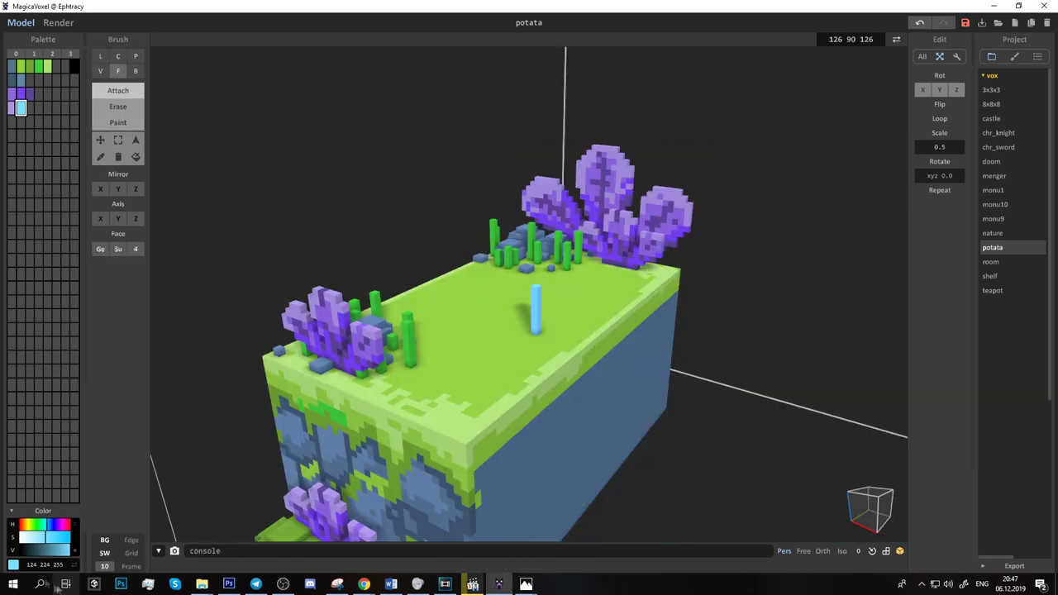
pyautogui.moveTo(43, 538); pyautogui.dragTo(48, 539)
pyautogui.click(46, 526)
pyautogui.moveTo(704, 276)
pyautogui.mouseDown(button='right')
pyautogui.moveTo(501, 345)
pyautogui.moveTo(389, 248)
pyautogui.mouseUp(button='right')
pyautogui.click(100, 71)
pyautogui.hotkey('ctrl', 'z')
pyautogui.hotkey('ctrl', 'z')
pyautogui.hotkey('ctrl', 'z')
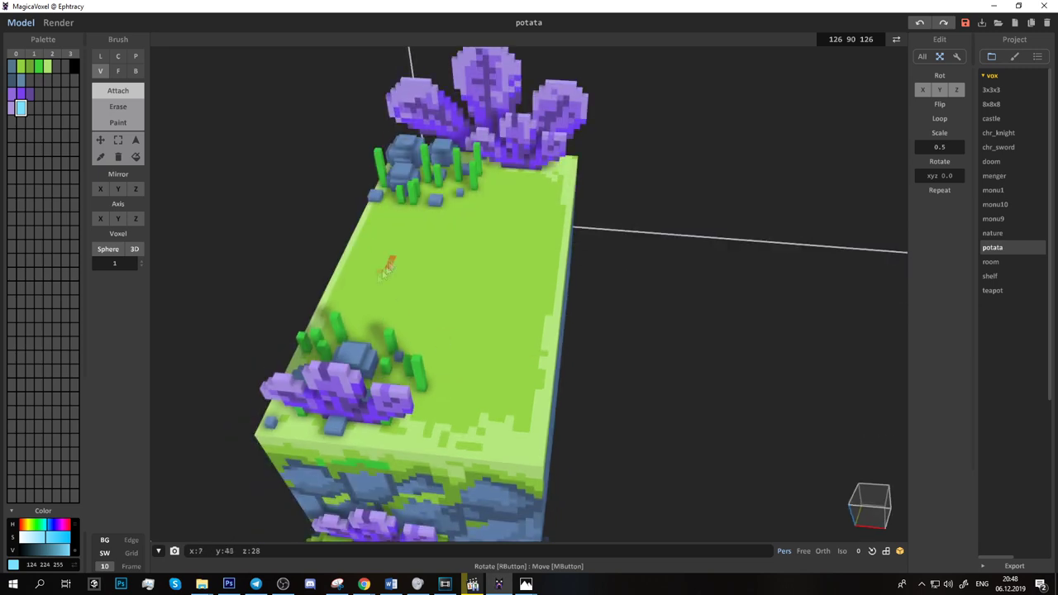
# Step: Place single cyan voxels among both grass tufts on the block top
pyautogui.click(374, 318)
pyautogui.click(353, 293)
pyautogui.click(482, 202)
pyautogui.click(466, 212)
pyautogui.click(503, 219)
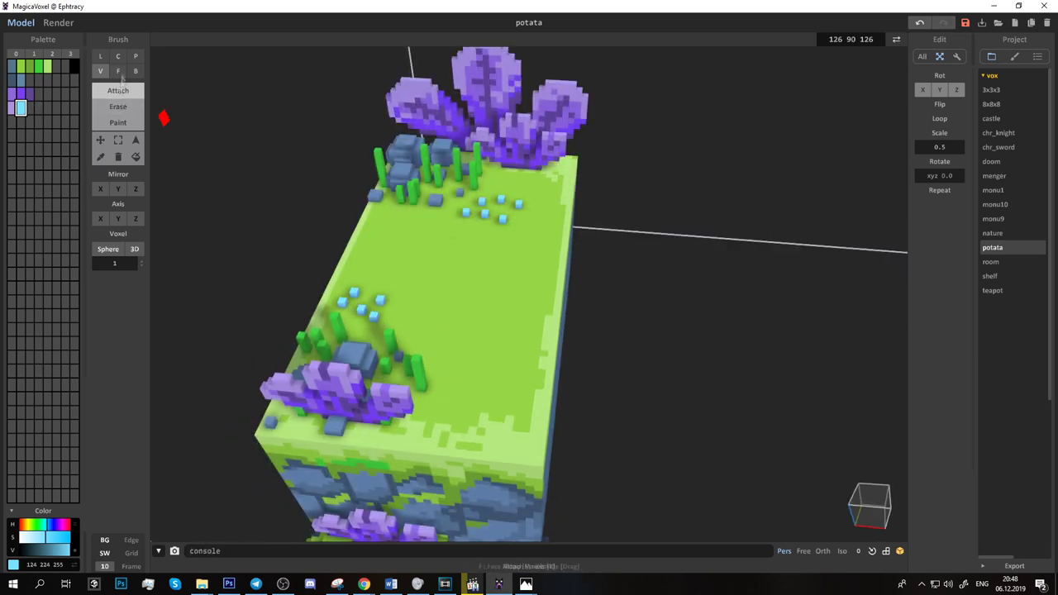
# Step: Extrude the cyan voxels into tall blades in the back and front tufts
pyautogui.press('f')
pyautogui.moveTo(466, 211)
pyautogui.mouseDown()
pyautogui.moveTo(465, 170)
pyautogui.moveTo(483, 157)
pyautogui.mouseUp()
pyautogui.moveTo(485, 214); pyautogui.dragTo(484, 181)
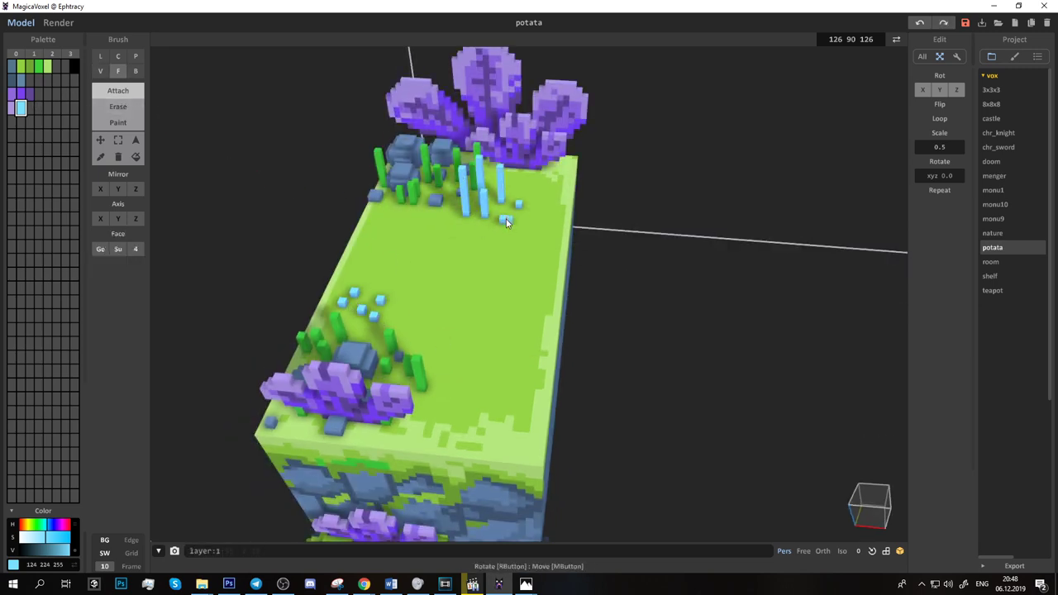
pyautogui.moveTo(522, 202)
pyautogui.mouseDown(button='right')
pyautogui.moveTo(455, 208)
pyautogui.moveTo(371, 386)
pyautogui.mouseUp(button='right')
pyautogui.moveTo(345, 405)
pyautogui.mouseDown()
pyautogui.moveTo(346, 372)
pyautogui.moveTo(312, 362)
pyautogui.mouseUp()
pyautogui.moveTo(369, 380)
pyautogui.mouseDown(button='right')
pyautogui.moveTo(468, 279)
pyautogui.moveTo(871, 227)
pyautogui.mouseUp(button='right')
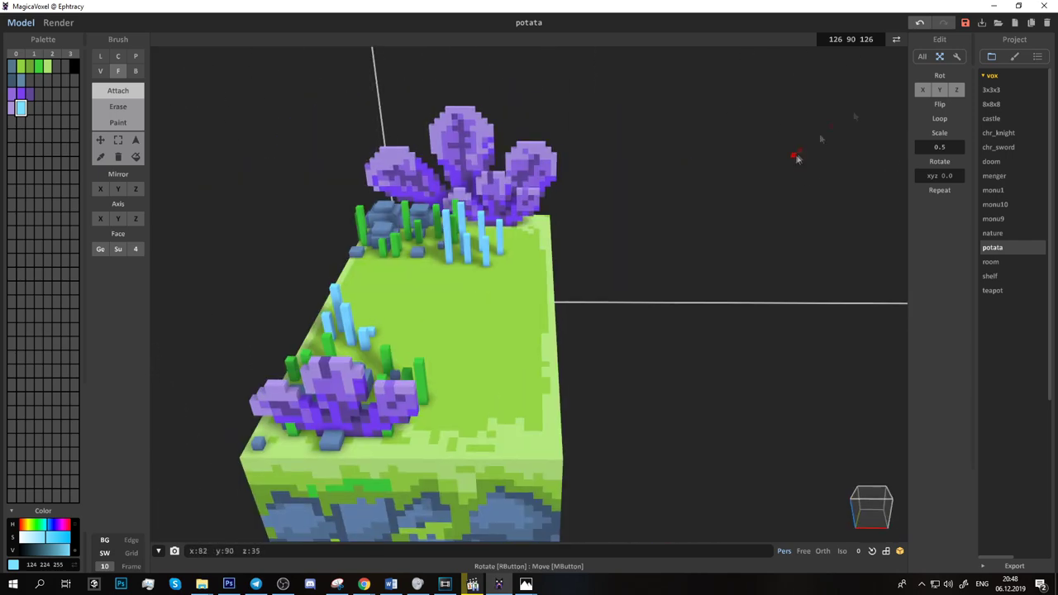
pyautogui.click(923, 57)
pyautogui.press('v')
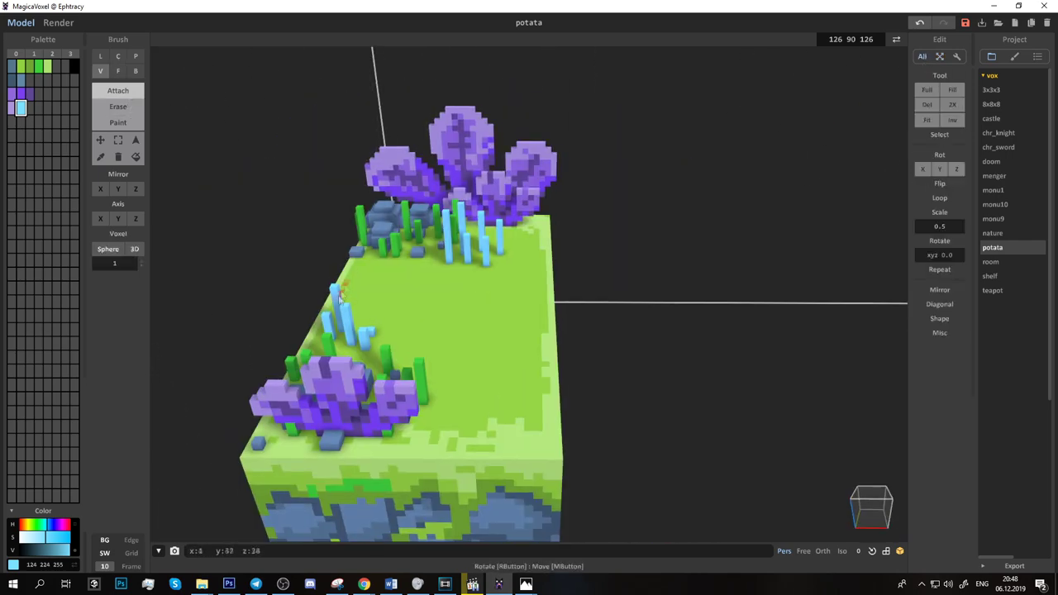
pyautogui.moveTo(335, 299); pyautogui.dragTo(312, 330, button='right')
pyautogui.moveTo(295, 387)
pyautogui.mouseDown(button='right')
pyautogui.moveTo(338, 261)
pyautogui.moveTo(589, 224)
pyautogui.moveTo(456, 284)
pyautogui.moveTo(482, 342)
pyautogui.mouseUp(button='right')
# Step: Create a new orange-red colour in an empty palette slot
pyautogui.click(32, 109)
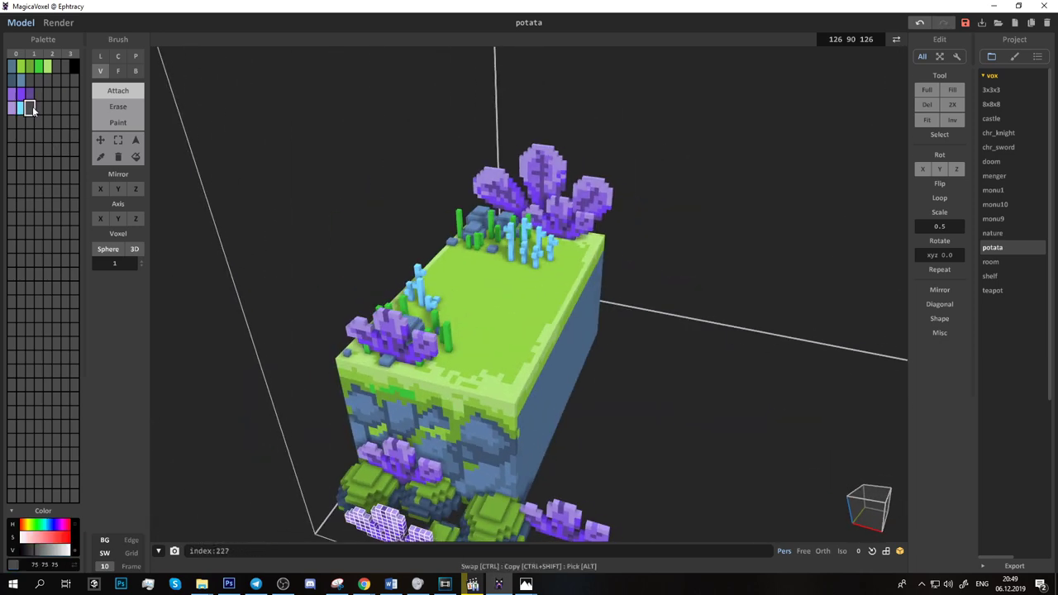
pyautogui.click(55, 546)
pyautogui.moveTo(581, 254); pyautogui.dragTo(704, 298, button='right')
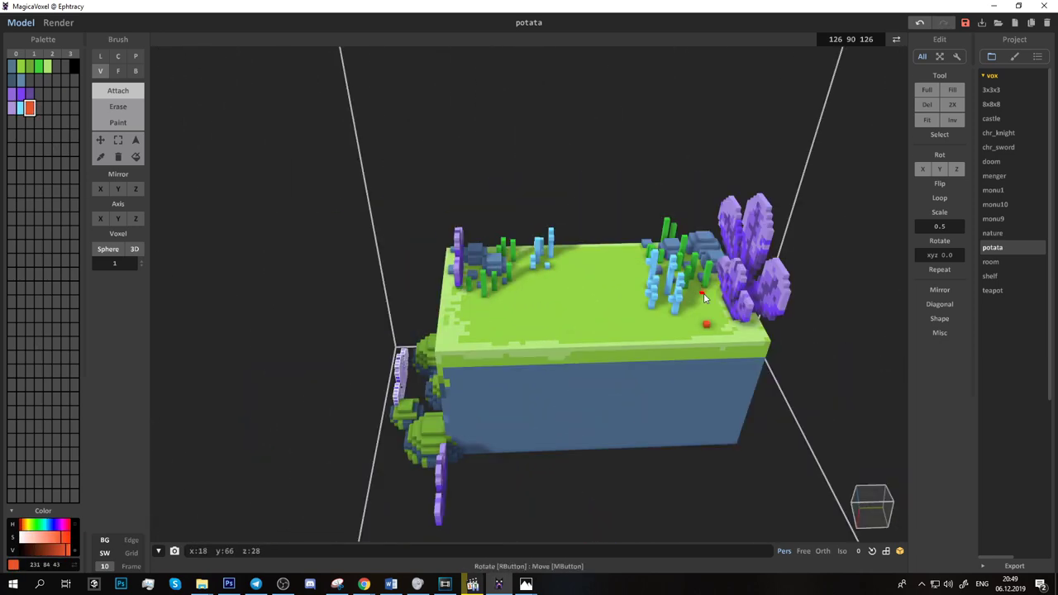
pyautogui.moveTo(475, 312); pyautogui.dragTo(743, 319, button='right')
# Step: Extrude three tall orange-red stems up from the grass top
pyautogui.press('f')
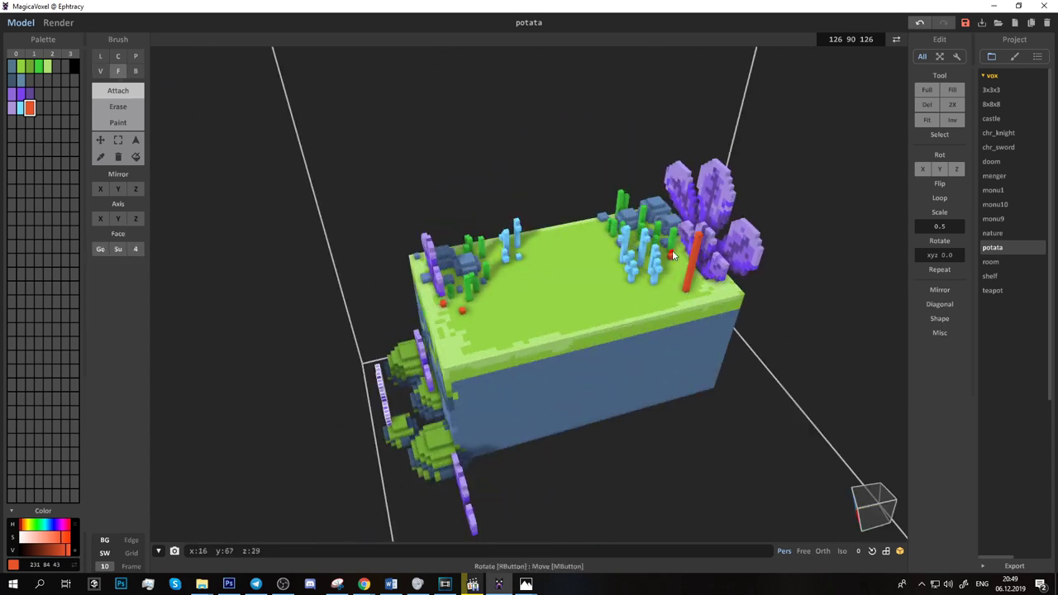
pyautogui.moveTo(672, 255); pyautogui.dragTo(673, 153)
pyautogui.moveTo(674, 152); pyautogui.dragTo(510, 287, button='right')
pyautogui.moveTo(459, 361); pyautogui.dragTo(430, 314)
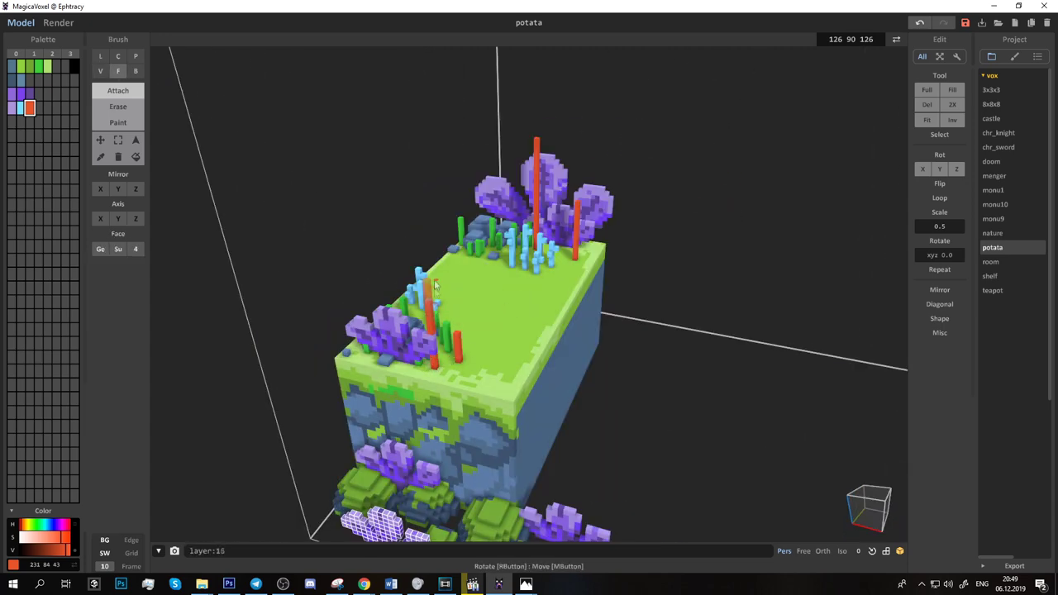
pyautogui.moveTo(430, 314); pyautogui.dragTo(215, 165, button='right')
# Step: Cap each stem with a round orange-red sphere using a size-3 sphere brush
pyautogui.click(100, 70)
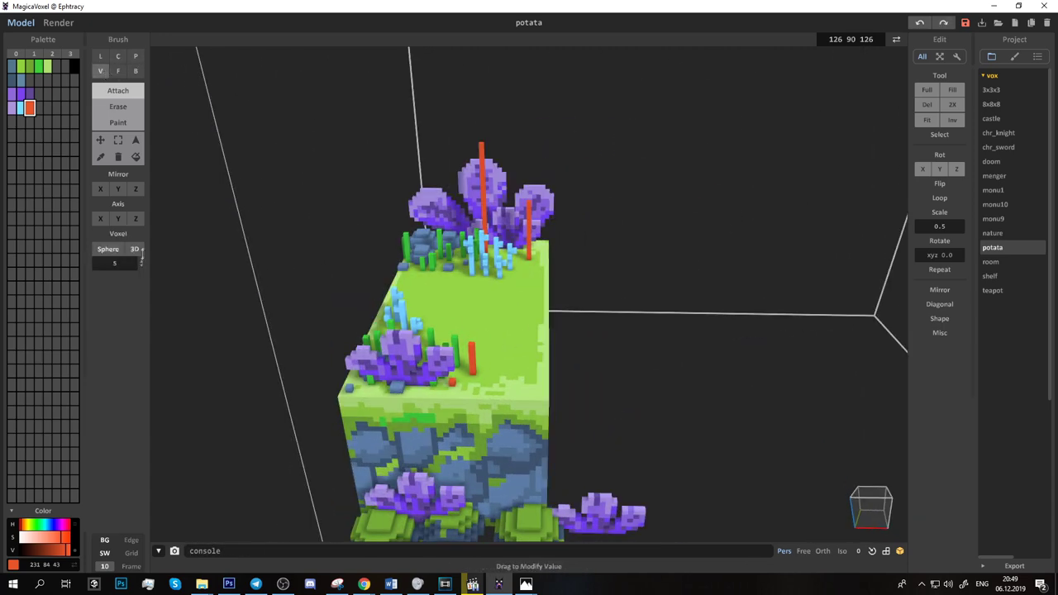
pyautogui.moveTo(140, 270); pyautogui.dragTo(141, 264)
pyautogui.click(474, 341)
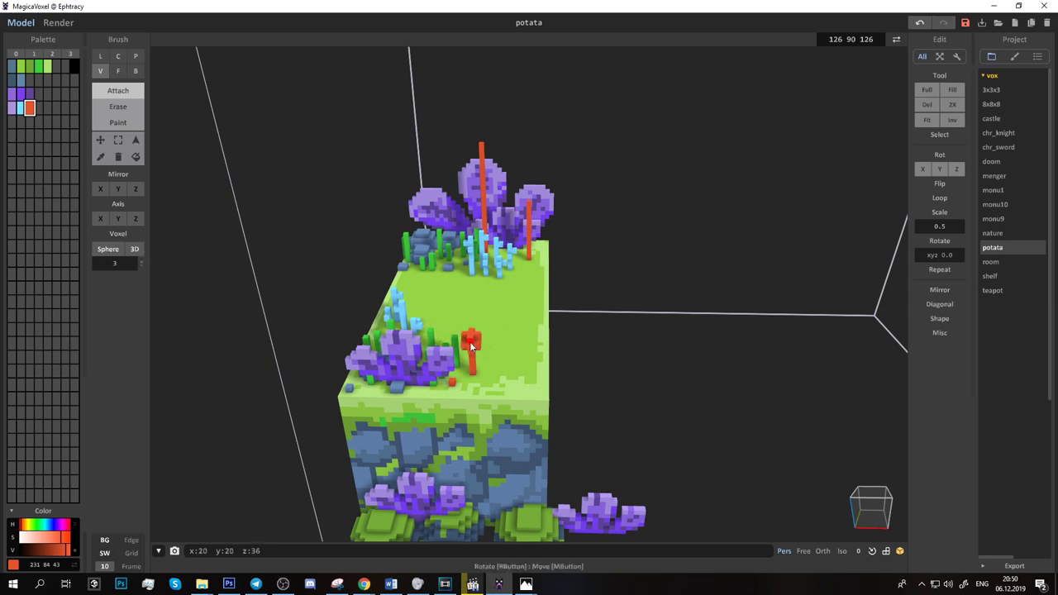
pyautogui.moveTo(474, 340)
pyautogui.mouseDown(button='right')
pyautogui.moveTo(533, 179)
pyautogui.moveTo(774, 244)
pyautogui.moveTo(506, 211)
pyautogui.mouseUp(button='right')
pyautogui.click(534, 177)
pyautogui.click(775, 244)
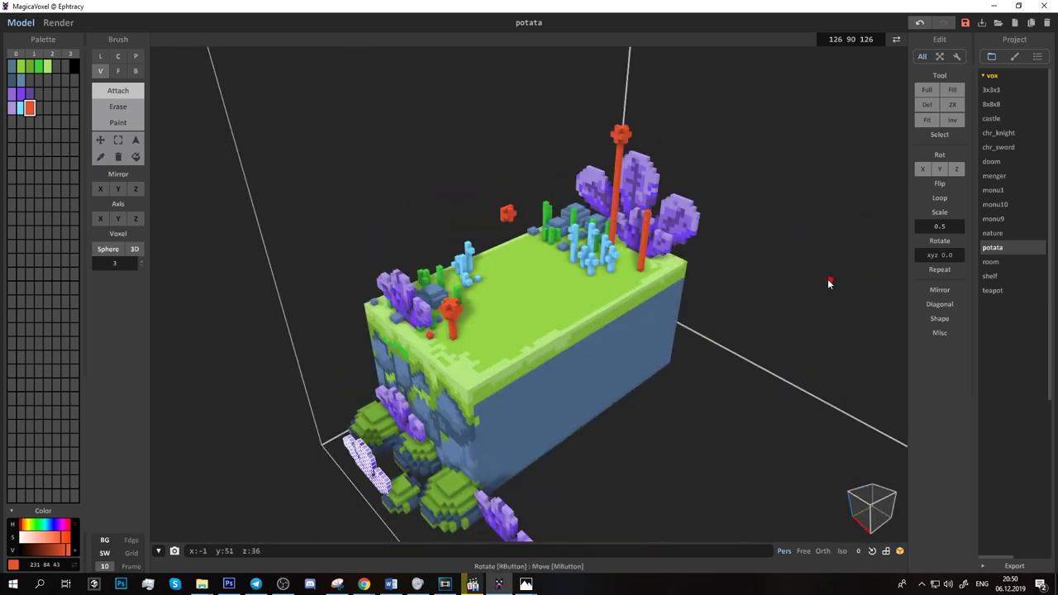
pyautogui.click(644, 205)
pyautogui.moveTo(644, 205)
pyautogui.mouseDown(button='right')
pyautogui.moveTo(587, 345)
pyautogui.moveTo(496, 446)
pyautogui.mouseUp(button='right')
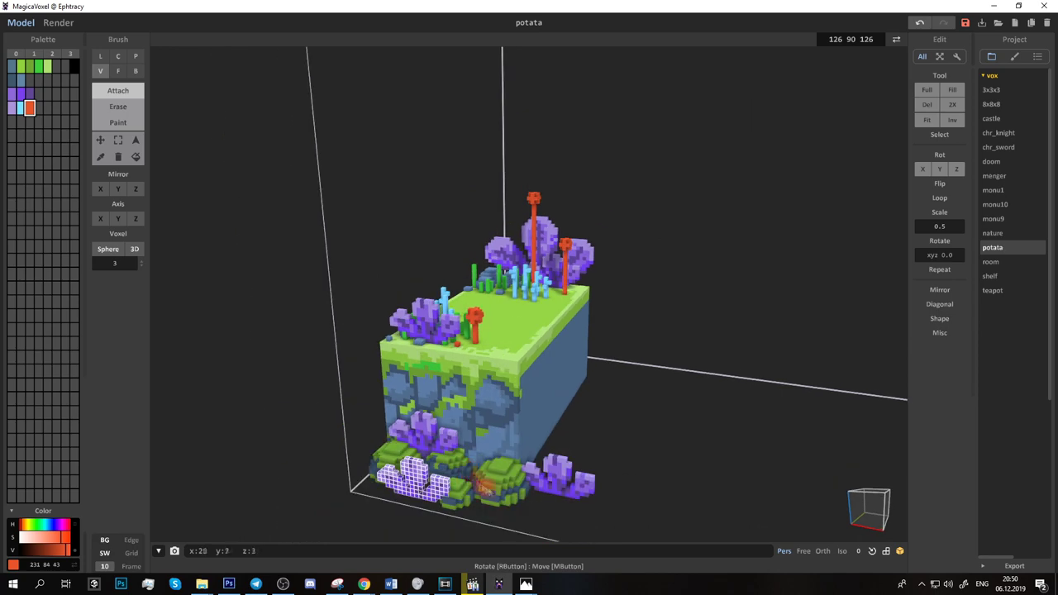
# Step: Add two small orange-red caps near the block's base
pyautogui.click(536, 494)
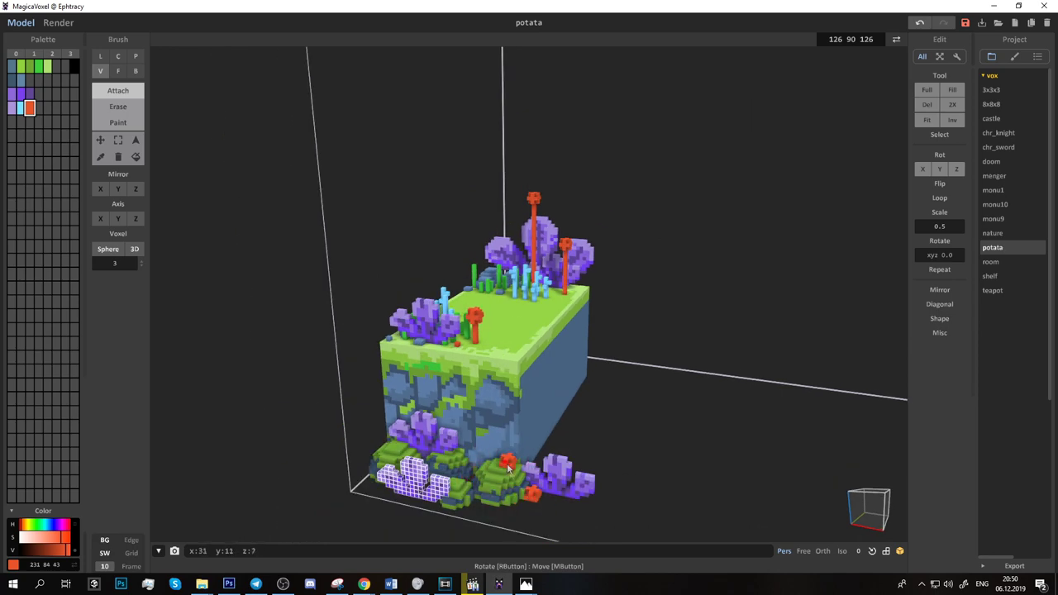
pyautogui.click(463, 500)
pyautogui.moveTo(363, 463)
pyautogui.mouseDown(button='right')
pyautogui.moveTo(551, 261)
pyautogui.moveTo(295, 226)
pyautogui.mouseUp(button='right')
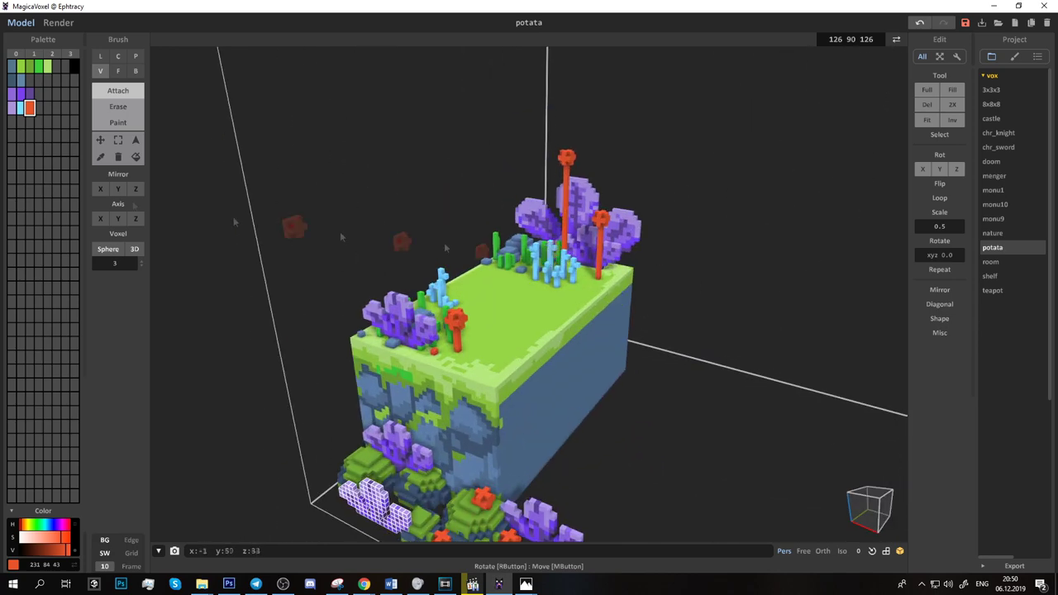
pyautogui.moveTo(663, 264); pyautogui.dragTo(546, 273, button='right')
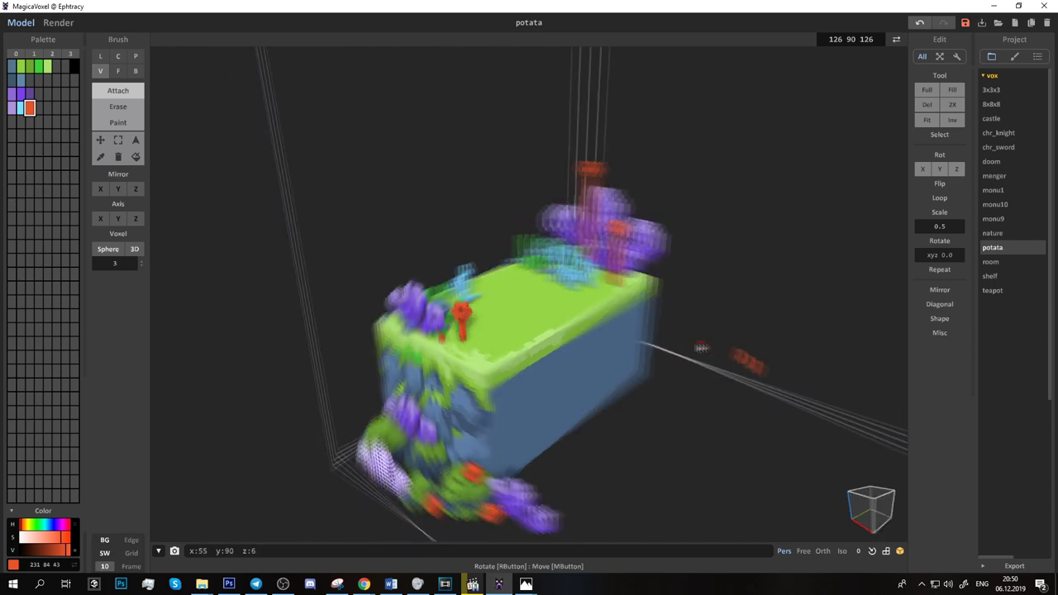
pyautogui.press('alt')
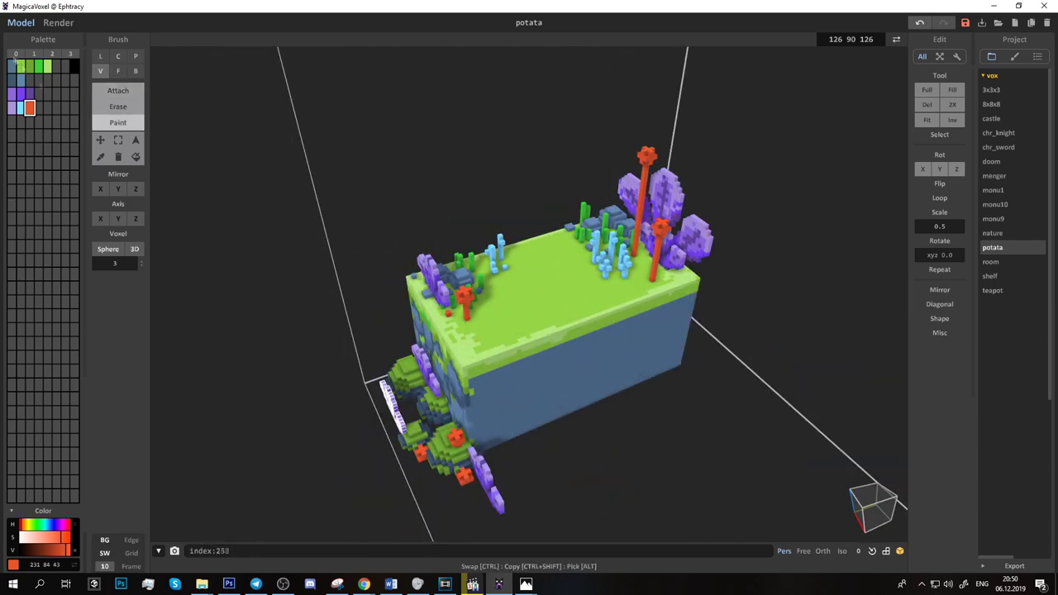
# Step: Paint a large dark green patch on the grass top with a size-12 brush
pyautogui.keyDown('alt'); pyautogui.click(491, 345); pyautogui.keyUp('alt')
pyautogui.moveTo(141, 258); pyautogui.dragTo(141, 265)
pyautogui.moveTo(482, 348)
pyautogui.mouseDown()
pyautogui.moveTo(500, 341)
pyautogui.moveTo(478, 335)
pyautogui.moveTo(505, 335)
pyautogui.mouseUp()
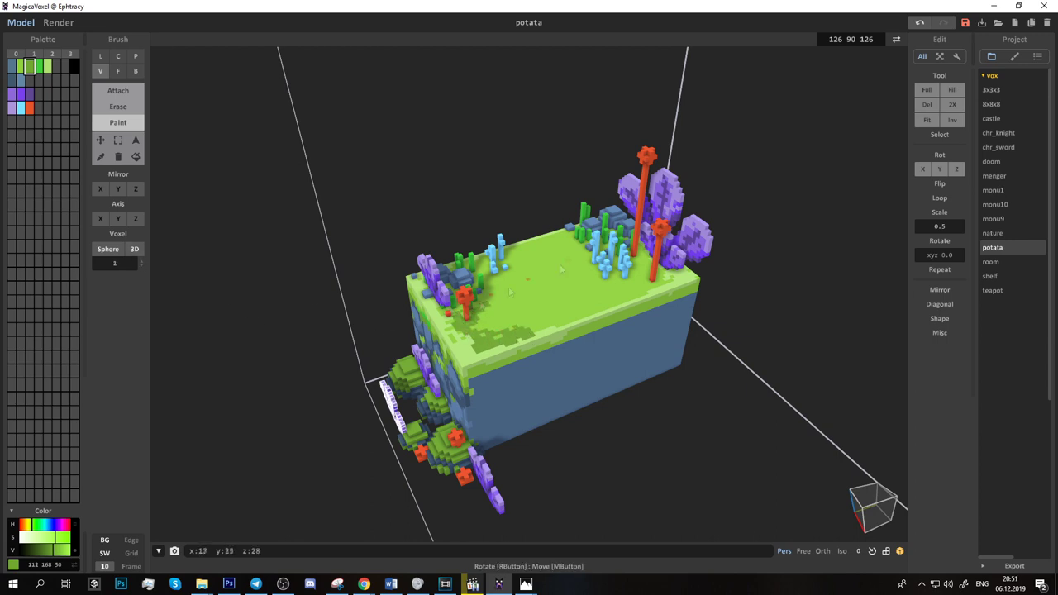
pyautogui.hotkey('ctrl', 'z')
pyautogui.moveTo(140, 264); pyautogui.dragTo(141, 252)
pyautogui.moveTo(552, 242); pyautogui.dragTo(577, 314)
pyautogui.moveTo(576, 313)
pyautogui.mouseDown(button='right')
pyautogui.moveTo(614, 283)
pyautogui.moveTo(529, 248)
pyautogui.mouseUp(button='right')
pyautogui.moveTo(118, 234); pyautogui.dragTo(510, 264)
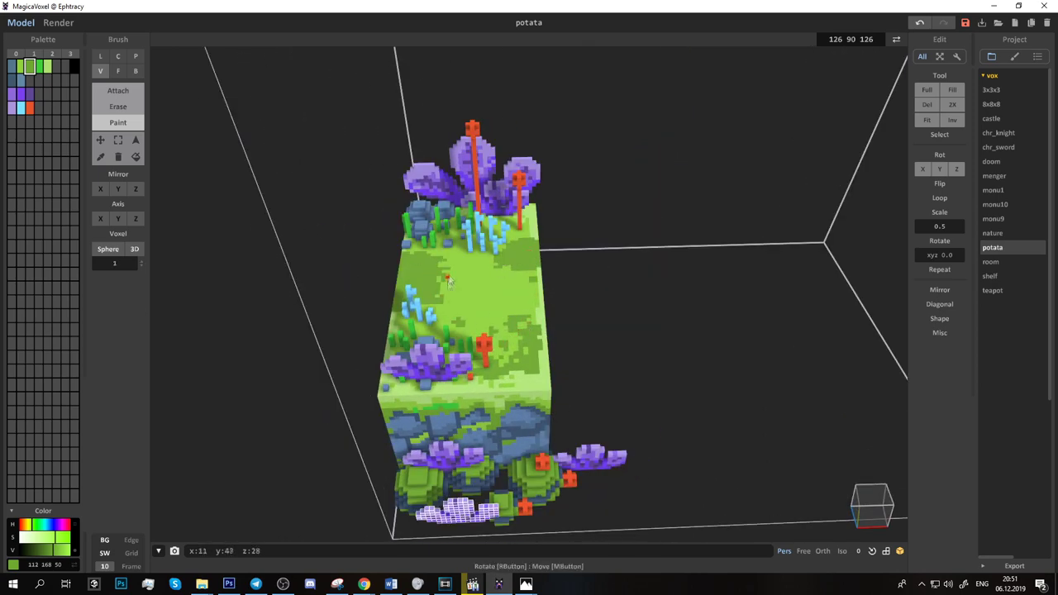
# Step: Paint light and mid-green shades over the top, dripping down the sides
pyautogui.keyDown('alt'); pyautogui.click(451, 285); pyautogui.keyUp('alt')
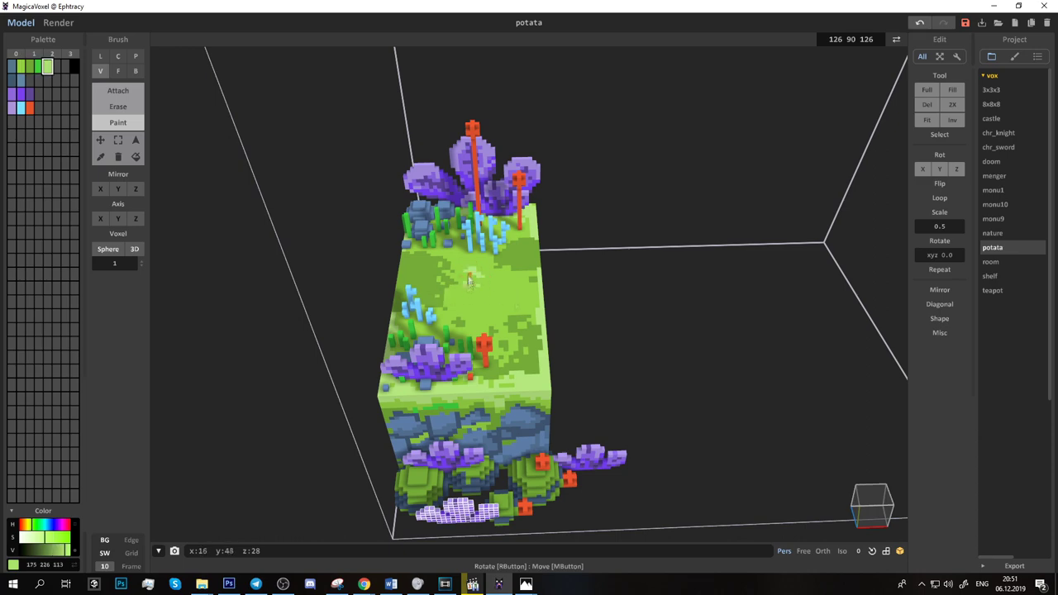
pyautogui.moveTo(469, 279); pyautogui.dragTo(532, 321, button='right')
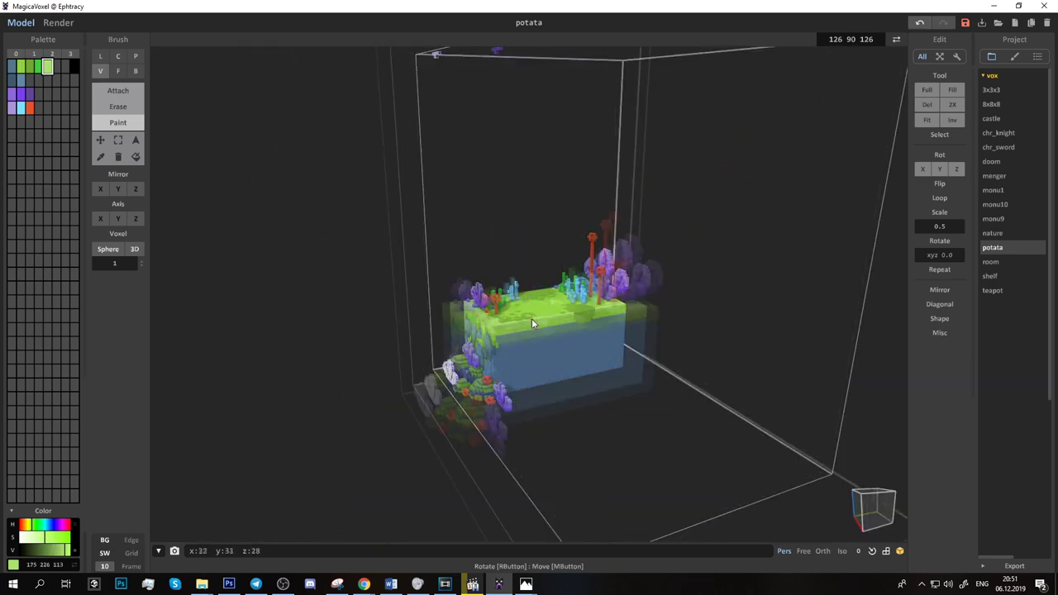
pyautogui.keyDown('alt'); pyautogui.click(479, 390); pyautogui.keyUp('alt')
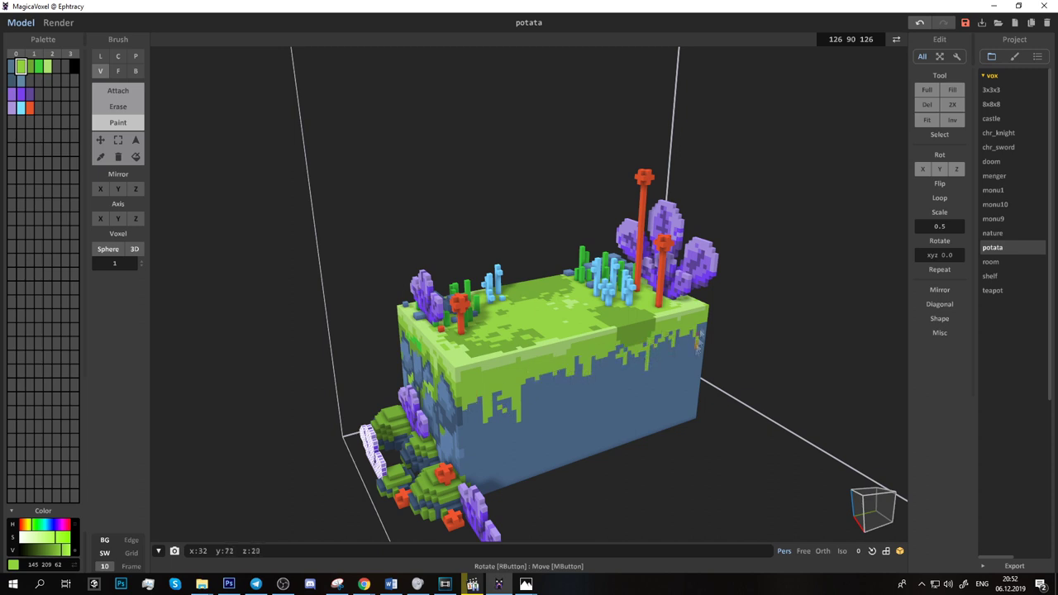
pyautogui.keyDown('alt'); pyautogui.click(616, 330); pyautogui.keyUp('alt')
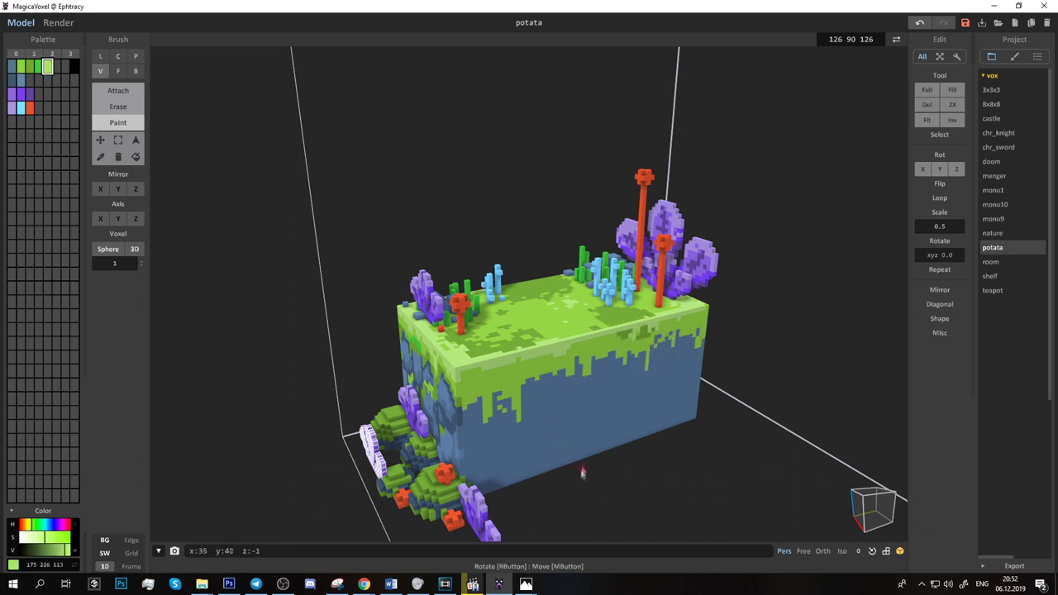
# Step: Attach two blue stone boxes against the cube's side and base
pyautogui.press('b')
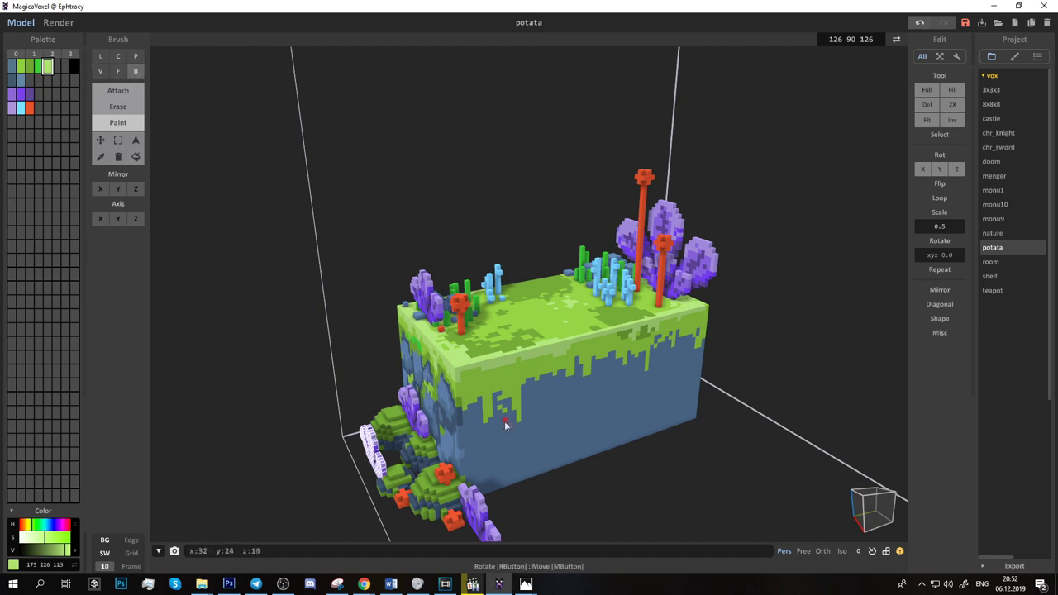
pyautogui.keyDown('alt'); pyautogui.click(504, 425); pyautogui.keyUp('alt')
pyautogui.press('a')
pyautogui.moveTo(505, 451)
pyautogui.mouseDown()
pyautogui.moveTo(514, 462)
pyautogui.moveTo(503, 498)
pyautogui.mouseUp()
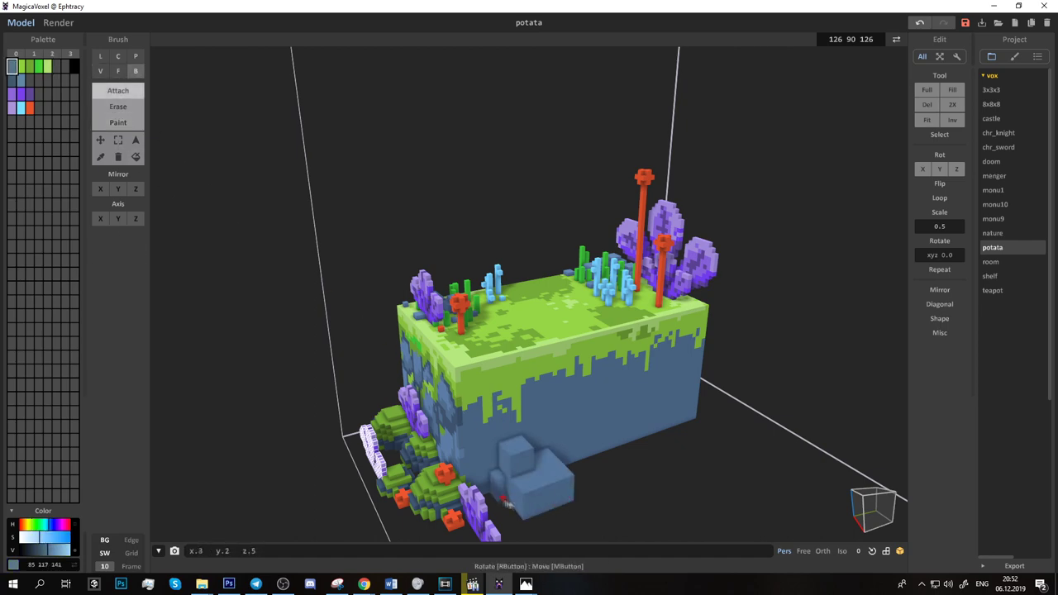
pyautogui.moveTo(661, 391); pyautogui.dragTo(749, 434)
pyautogui.moveTo(748, 434)
pyautogui.mouseDown(button='right')
pyautogui.moveTo(621, 409)
pyautogui.moveTo(590, 369)
pyautogui.moveTo(616, 389)
pyautogui.mouseUp(button='right')
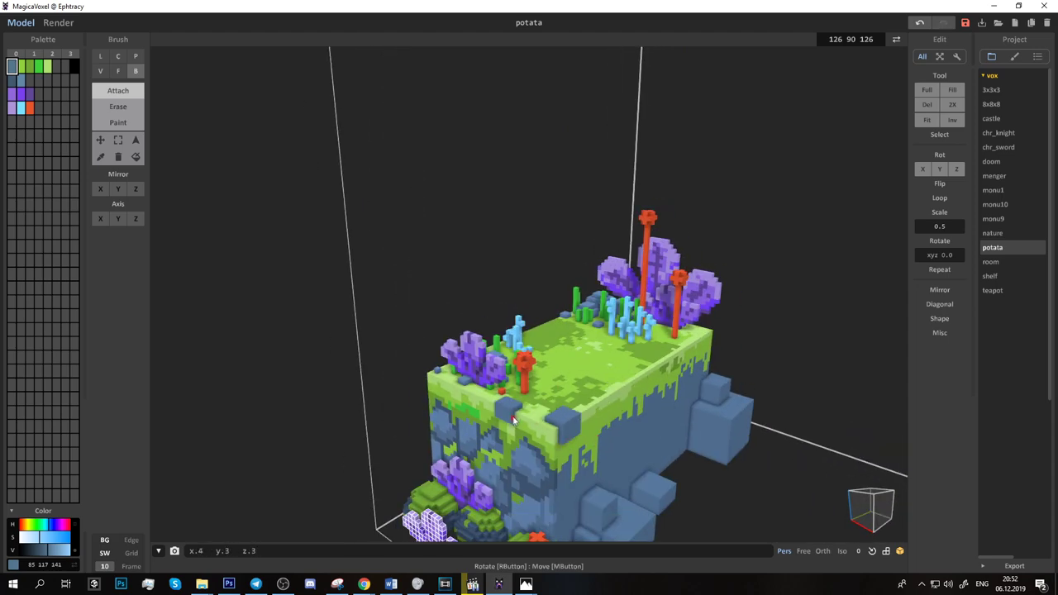
pyautogui.moveTo(521, 417)
pyautogui.mouseDown(button='right')
pyautogui.moveTo(602, 415)
pyautogui.moveTo(530, 424)
pyautogui.moveTo(685, 379)
pyautogui.moveTo(431, 469)
pyautogui.mouseUp(button='right')
# Step: Paint dark blue-grey stone outlines onto the side with the single-voxel brush
pyautogui.keyDown('alt'); pyautogui.click(565, 411); pyautogui.keyUp('alt')
pyautogui.press('v')
pyautogui.press('3')
pyautogui.keyDown('alt'); pyautogui.click(431, 470); pyautogui.keyUp('alt')
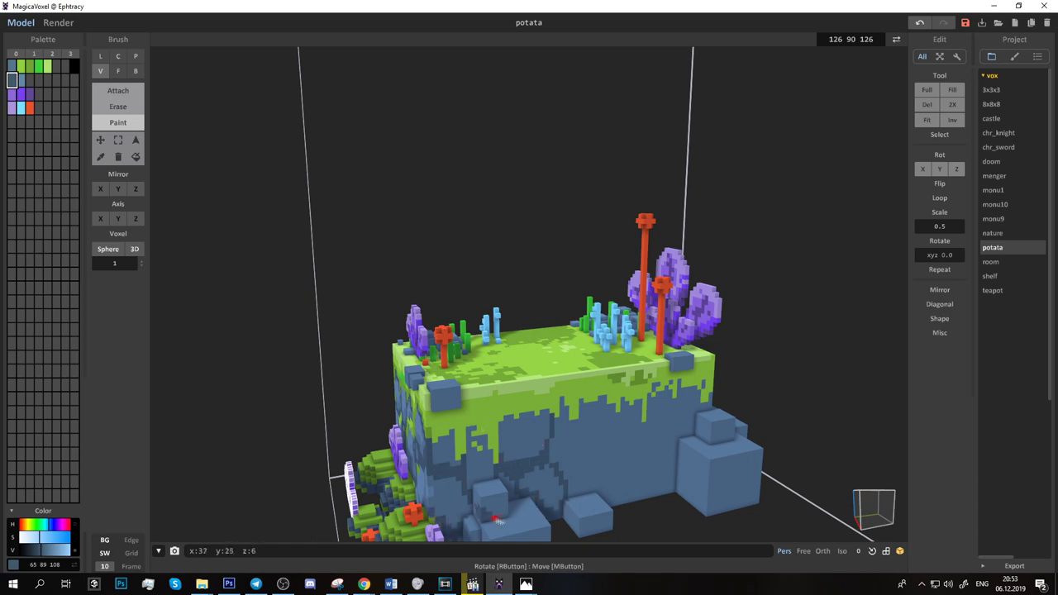
pyautogui.moveTo(497, 520); pyautogui.dragTo(562, 415, button='right')
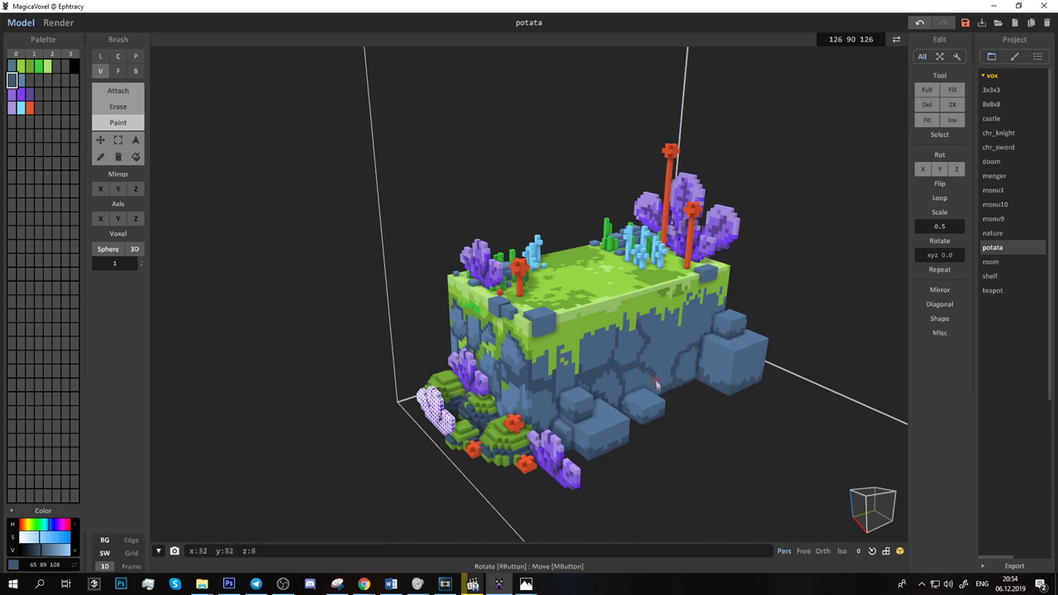
# Step: Paint the stones in dark and lighter blue-grey with green moss, then light blue specks
pyautogui.keyDown('alt'); pyautogui.click(589, 350); pyautogui.keyUp('alt')
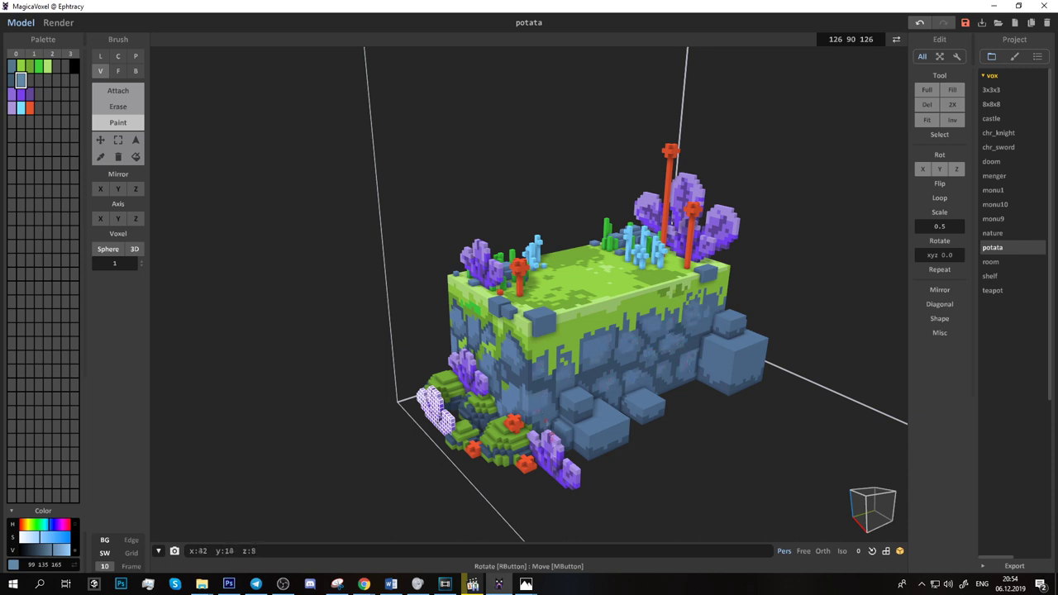
pyautogui.keyDown('alt'); pyautogui.click(567, 399); pyautogui.keyUp('alt')
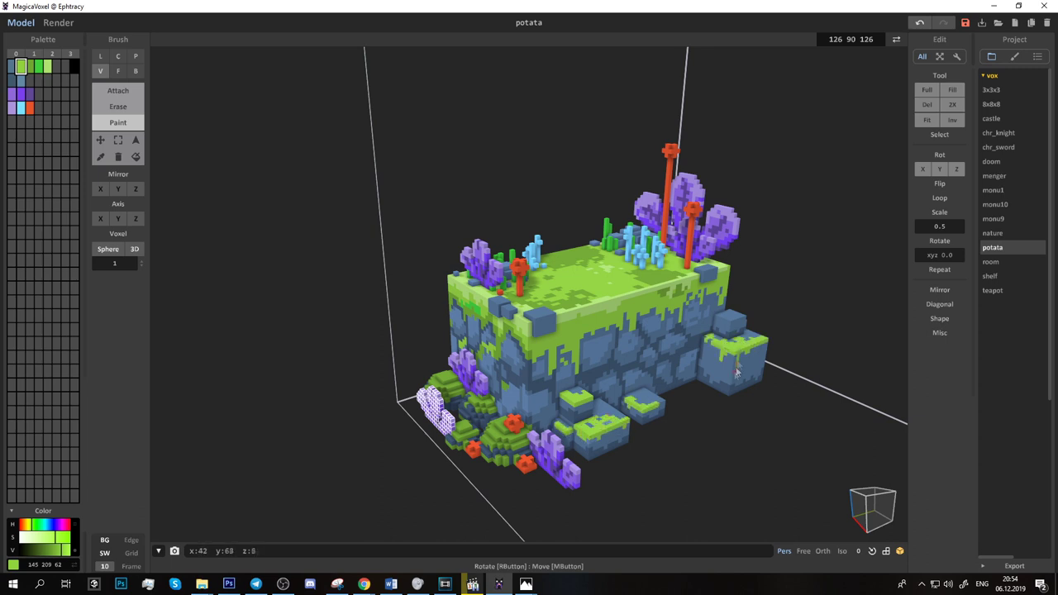
pyautogui.keyDown('alt'); pyautogui.click(584, 331); pyautogui.keyUp('alt')
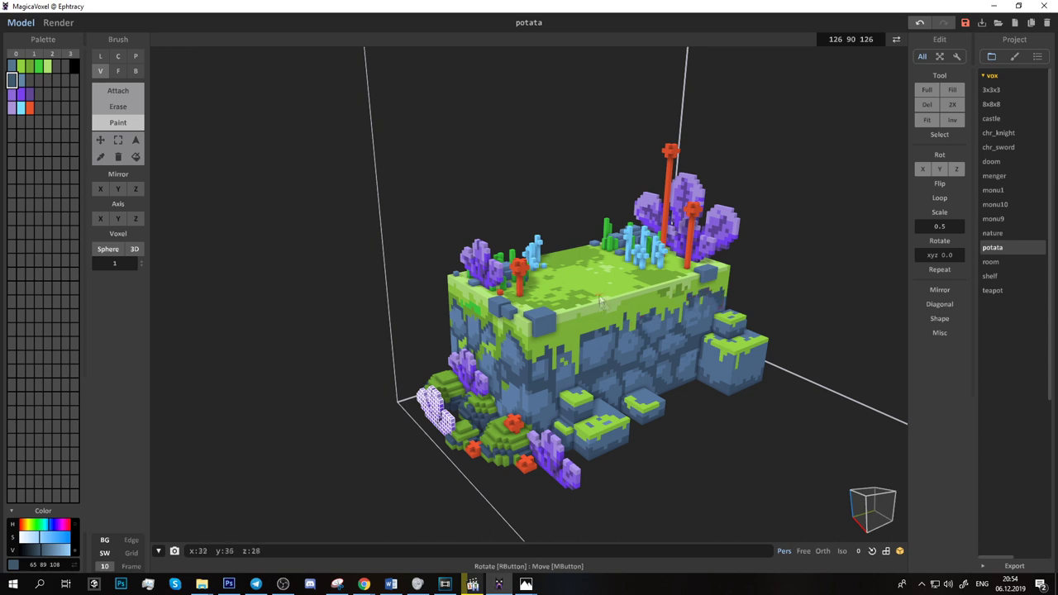
pyautogui.keyDown('alt'); pyautogui.click(553, 351); pyautogui.keyUp('alt')
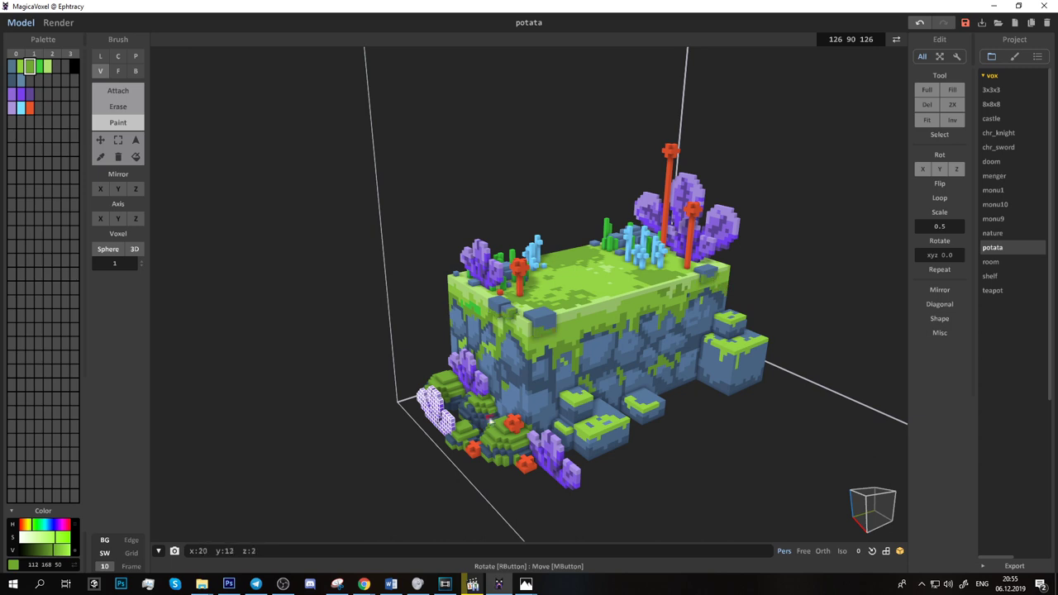
pyautogui.keyDown('alt'); pyautogui.click(543, 318); pyautogui.keyUp('alt')
pyautogui.keyDown('alt'); pyautogui.click(639, 244); pyautogui.keyUp('alt')
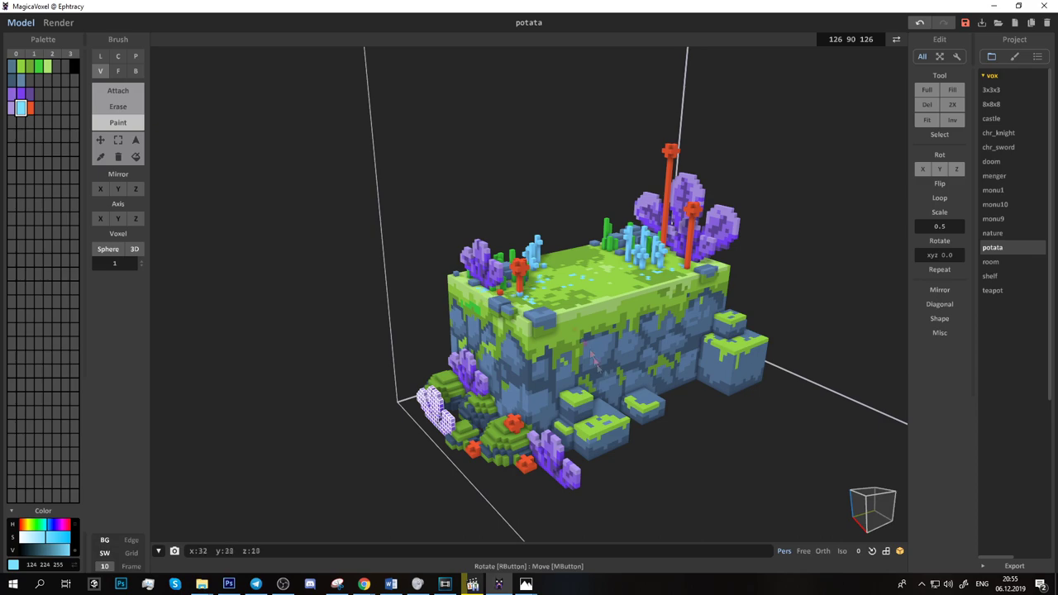
# Step: Extrude short bright green grass blades from the stone block tops
pyautogui.moveTo(538, 479)
pyautogui.mouseDown(button='right')
pyautogui.moveTo(555, 442)
pyautogui.moveTo(539, 449)
pyautogui.mouseUp(button='right')
pyautogui.keyDown('alt'); pyautogui.click(501, 405); pyautogui.keyUp('alt')
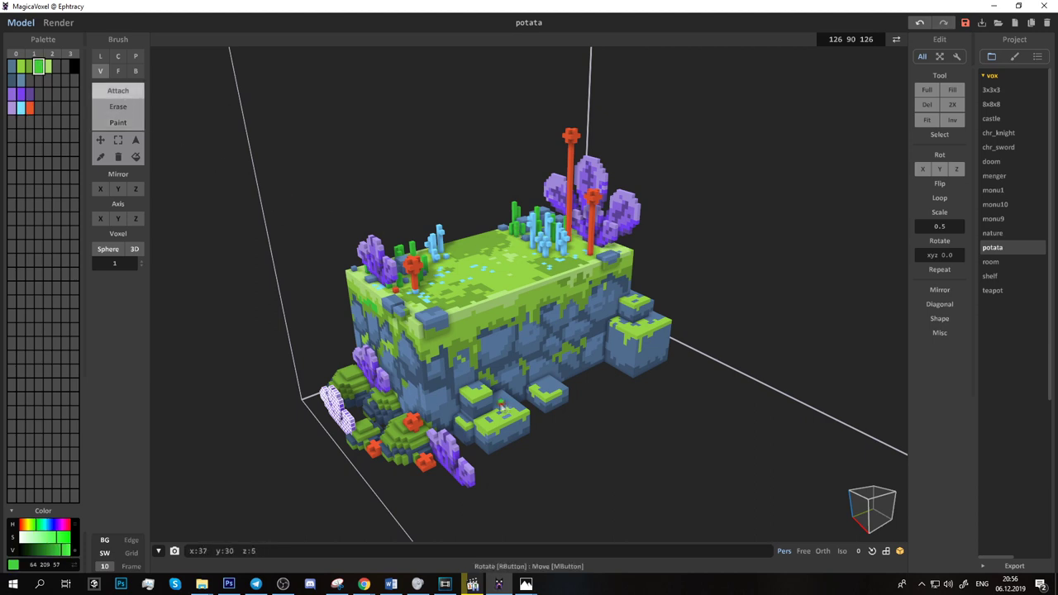
pyautogui.press('f')
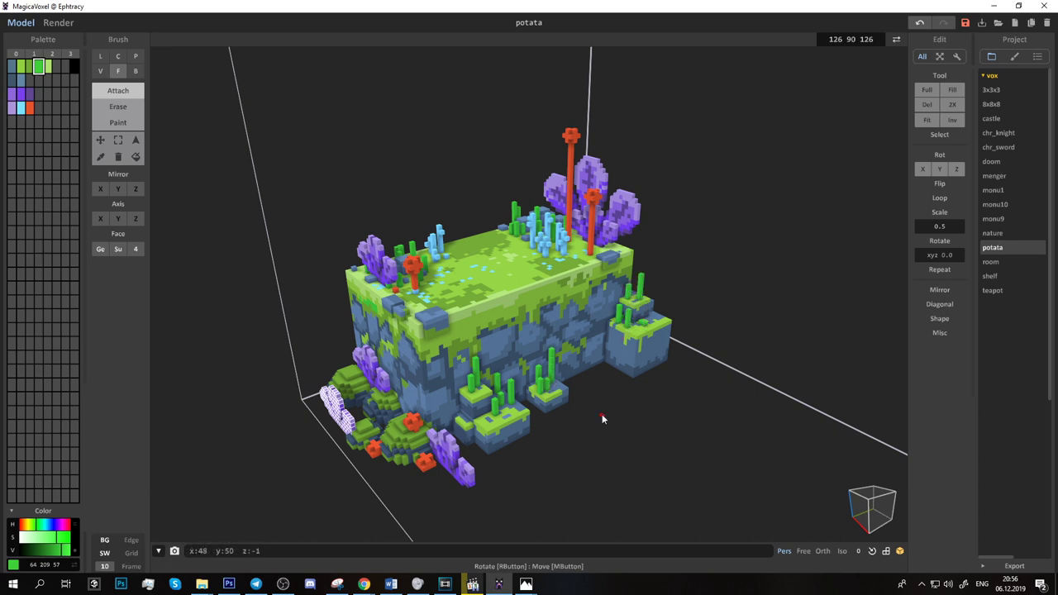
pyautogui.scroll(5, 602, 419)
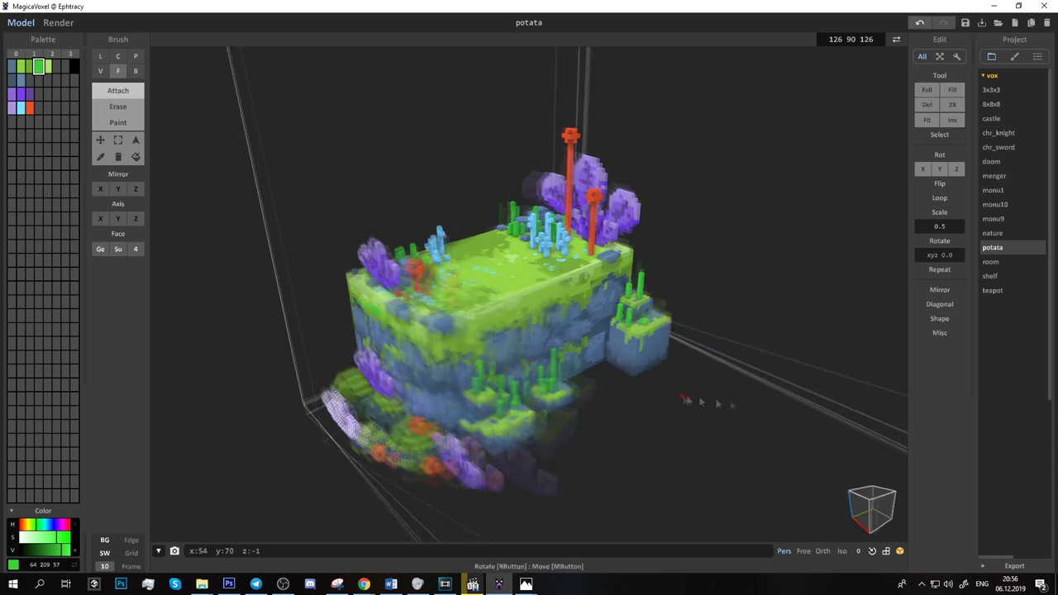
# Step: Mix a brown log colour, undoing an accidental floor fill and a test box
pyautogui.click(12, 122)
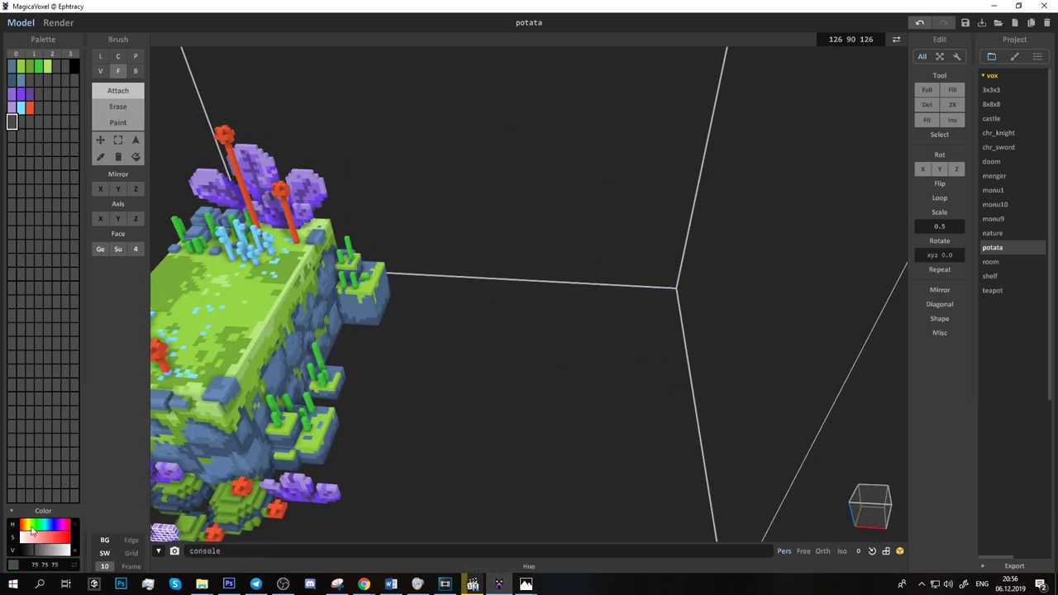
pyautogui.moveTo(43, 550); pyautogui.dragTo(55, 537)
pyautogui.click(479, 401)
pyautogui.hotkey('ctrl', 'z')
pyautogui.press('b')
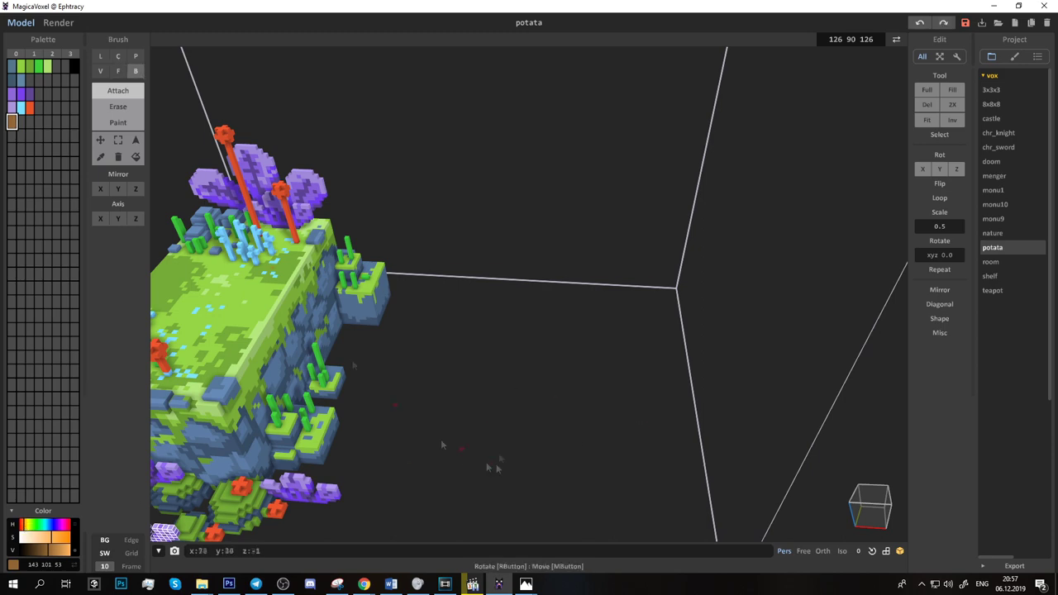
pyautogui.moveTo(441, 439); pyautogui.dragTo(486, 424)
pyautogui.moveTo(486, 423)
pyautogui.mouseDown(button='right')
pyautogui.moveTo(493, 381)
pyautogui.moveTo(474, 420)
pyautogui.mouseUp(button='right')
pyautogui.hotkey('ctrl', 'z')
pyautogui.scroll(-5, 383, 300)
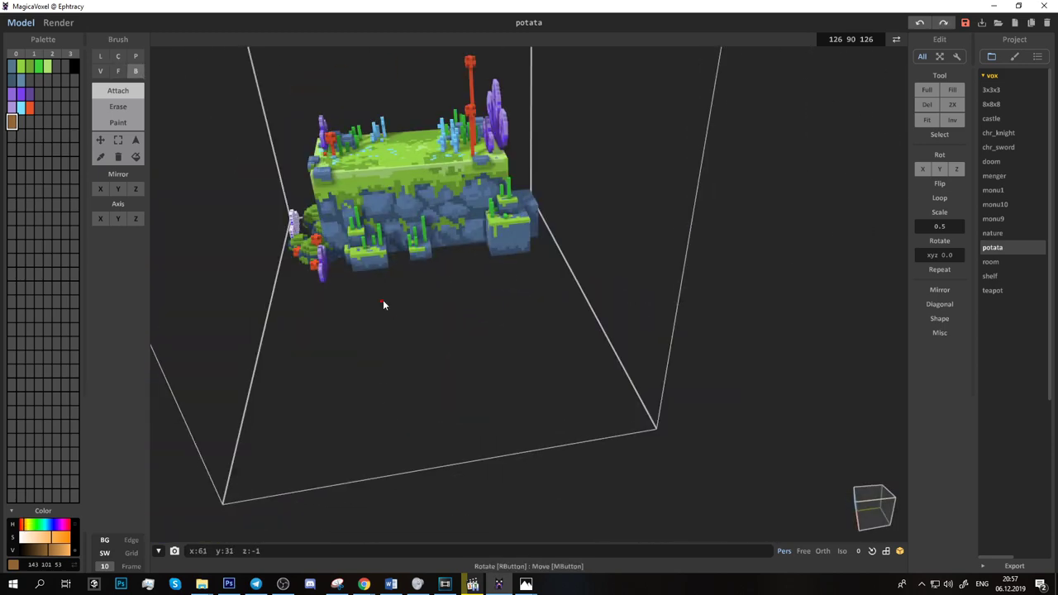
pyautogui.scroll(5, 385, 330)
pyautogui.scroll(4, 388, 349)
# Step: Draw a radius-5 brown disc with the Center brush and extrude it into a cylinder
pyautogui.click(103, 72)
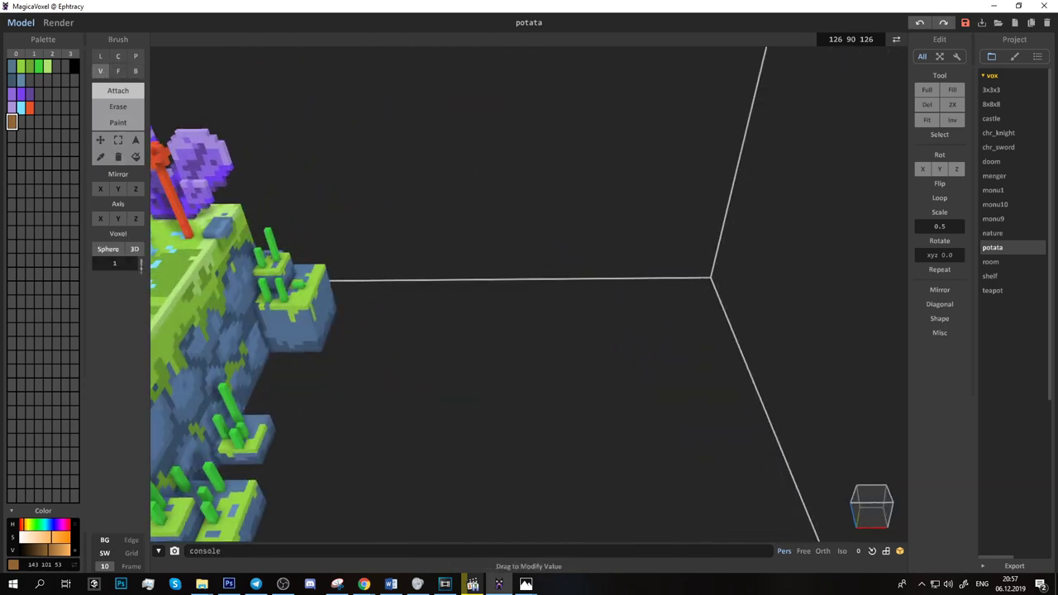
pyautogui.click(120, 58)
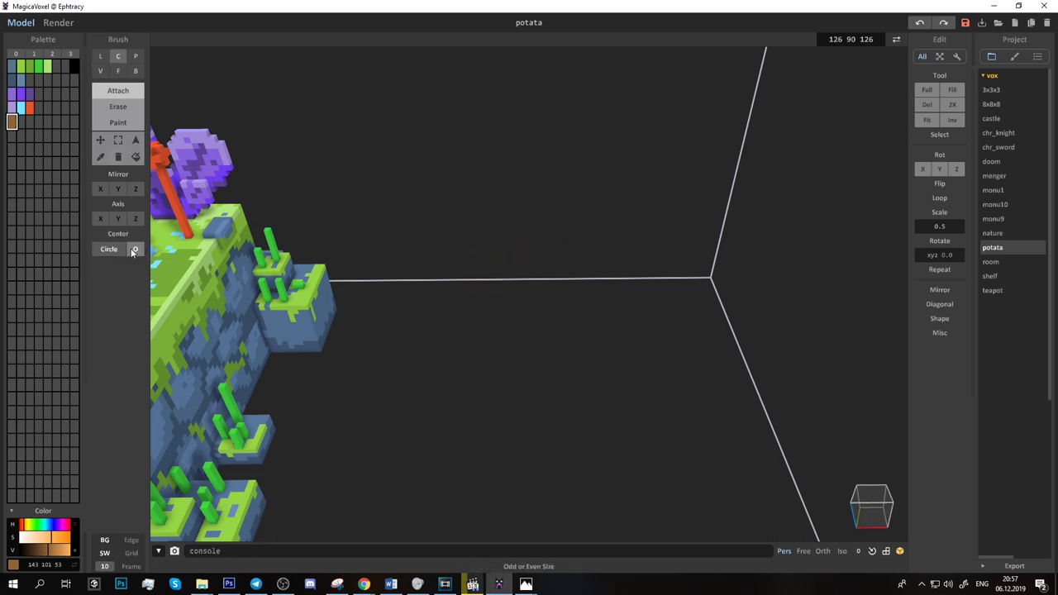
pyautogui.moveTo(460, 331); pyautogui.dragTo(490, 240)
pyautogui.moveTo(489, 241); pyautogui.dragTo(539, 212, button='right')
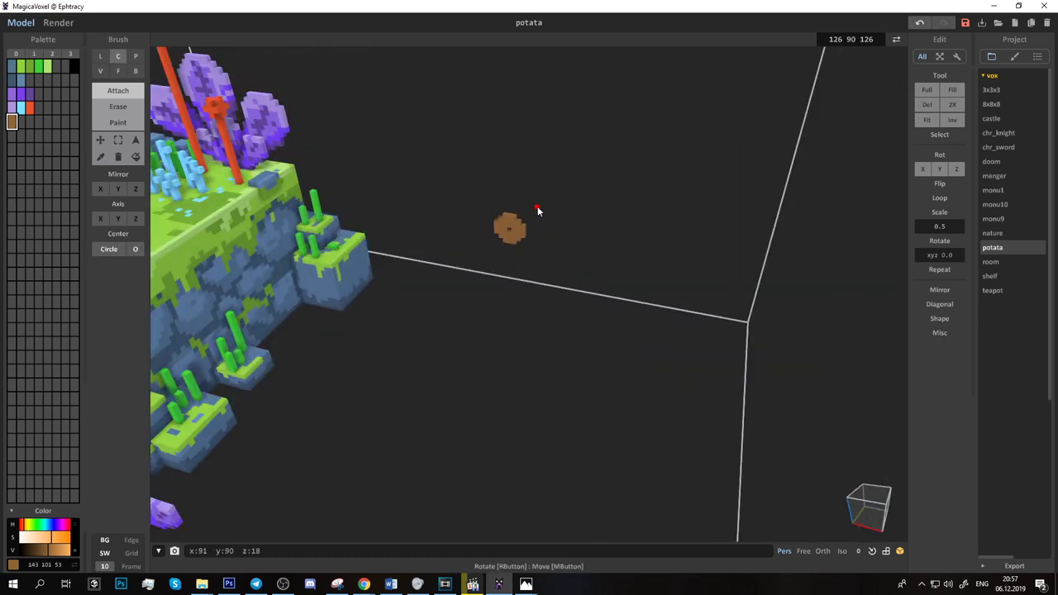
pyautogui.moveTo(517, 244); pyautogui.dragTo(450, 286)
pyautogui.press('f')
pyautogui.moveTo(451, 286)
pyautogui.mouseDown(button='right')
pyautogui.moveTo(427, 273)
pyautogui.moveTo(488, 285)
pyautogui.moveTo(489, 258)
pyautogui.moveTo(465, 296)
pyautogui.moveTo(397, 226)
pyautogui.moveTo(484, 237)
pyautogui.mouseUp(button='right')
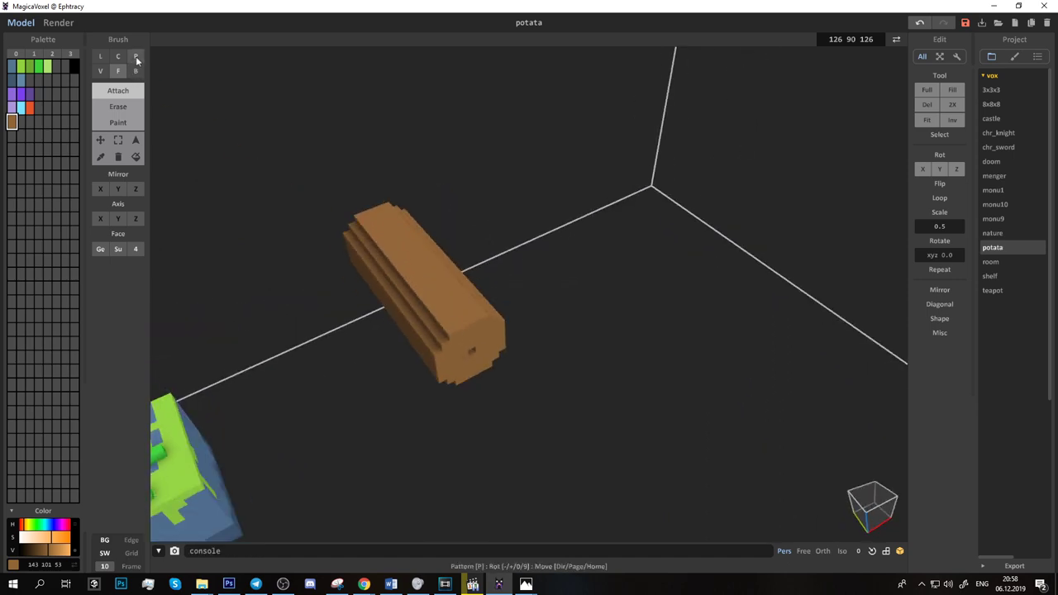
pyautogui.click(118, 98)
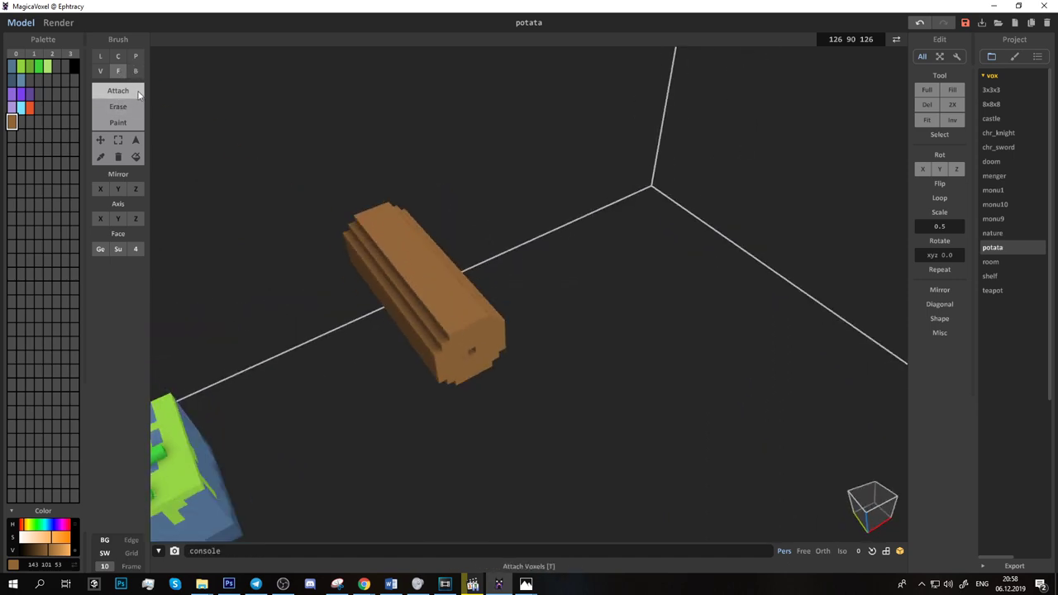
# Step: Pick the pale yellow 165 148 73 colour and draw a band around one end of the log
pyautogui.click(20, 121)
pyautogui.click(49, 539)
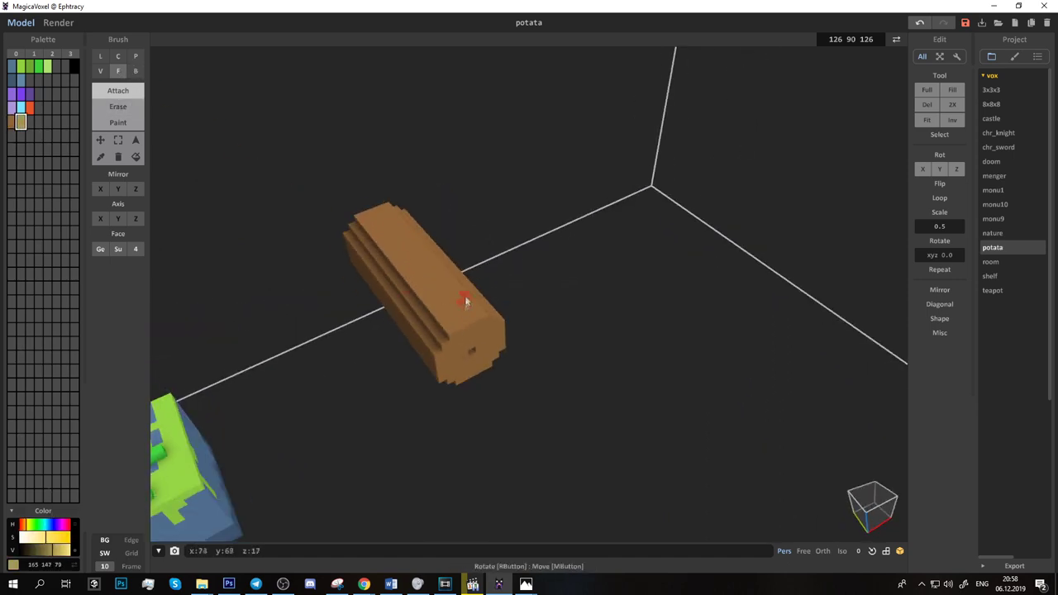
pyautogui.hotkey('ctrl', 'z')
pyautogui.click(100, 70)
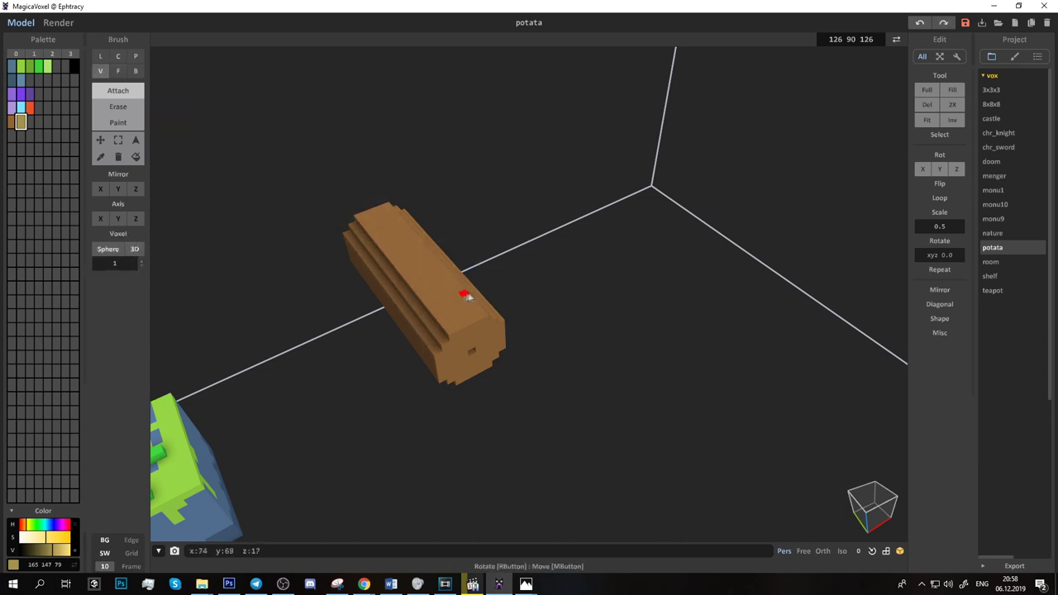
pyautogui.moveTo(466, 296); pyautogui.dragTo(453, 307)
pyautogui.scroll(3, 487, 303)
pyautogui.moveTo(488, 304); pyautogui.dragTo(489, 373, button='right')
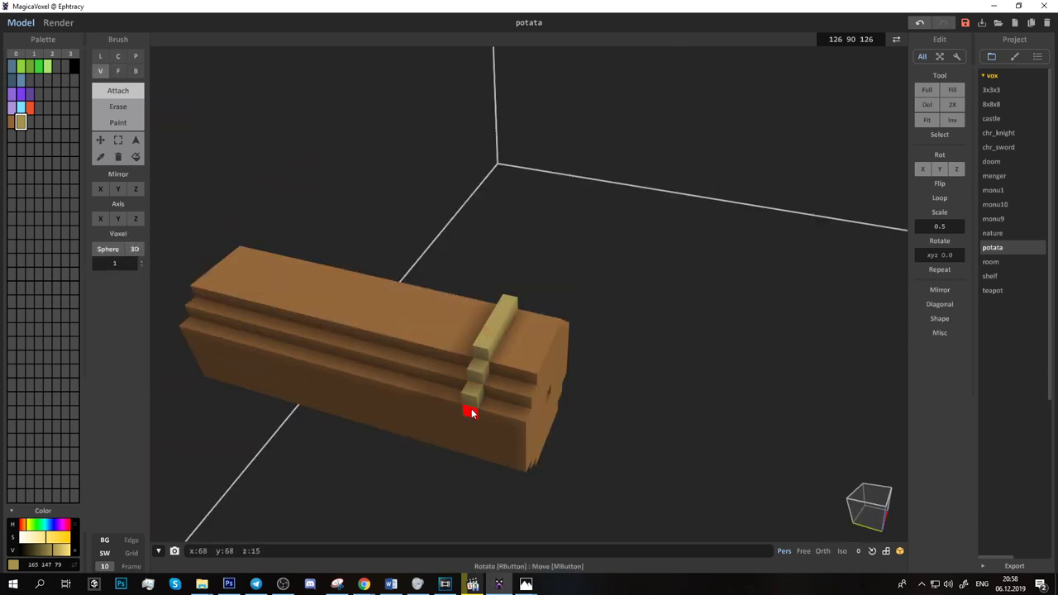
pyautogui.moveTo(471, 413)
pyautogui.mouseDown(button='right')
pyautogui.moveTo(394, 267)
pyautogui.moveTo(560, 184)
pyautogui.mouseUp(button='right')
pyautogui.moveTo(559, 184); pyautogui.dragTo(567, 262)
pyautogui.moveTo(568, 262)
pyautogui.mouseDown(button='right')
pyautogui.moveTo(530, 130)
pyautogui.moveTo(488, 203)
pyautogui.mouseUp(button='right')
pyautogui.moveTo(442, 320)
pyautogui.mouseDown(button='right')
pyautogui.moveTo(449, 262)
pyautogui.moveTo(433, 240)
pyautogui.moveTo(557, 272)
pyautogui.moveTo(574, 173)
pyautogui.moveTo(606, 386)
pyautogui.mouseUp(button='right')
pyautogui.click(444, 268)
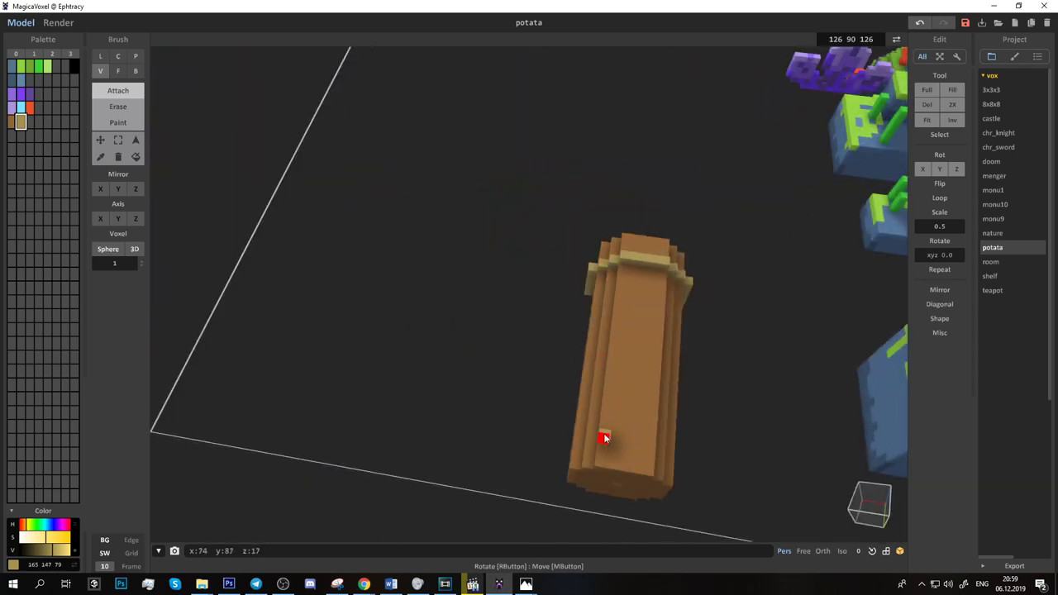
# Step: Add a matching yellow band around the log's other end
pyautogui.moveTo(605, 439); pyautogui.dragTo(635, 434)
pyautogui.moveTo(635, 434)
pyautogui.mouseDown(button='right')
pyautogui.moveTo(689, 354)
pyautogui.moveTo(436, 375)
pyautogui.mouseUp(button='right')
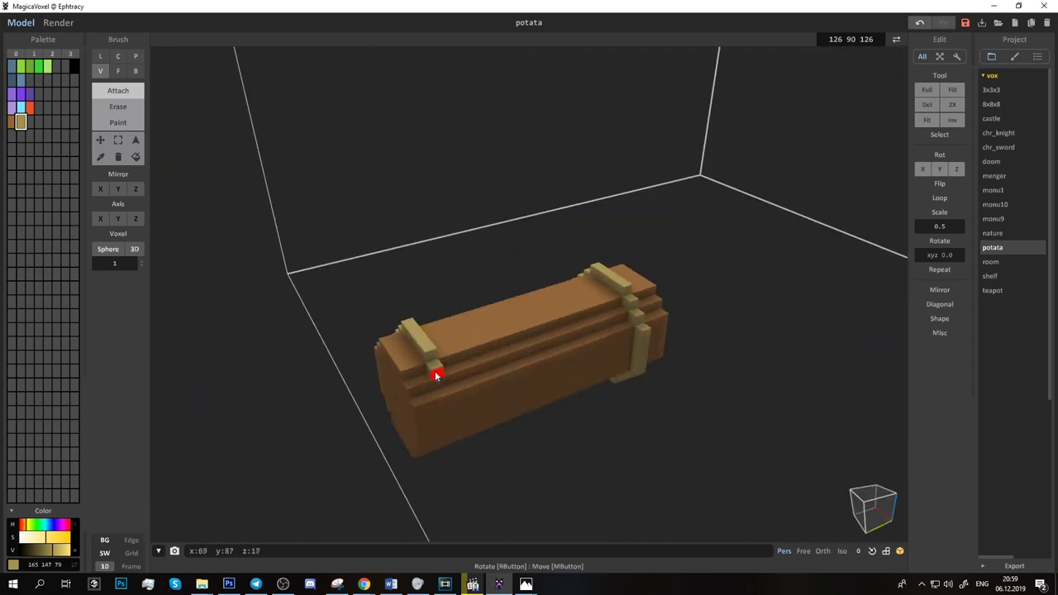
pyautogui.moveTo(437, 375); pyautogui.dragTo(449, 437)
pyautogui.moveTo(449, 437); pyautogui.dragTo(605, 173, button='right')
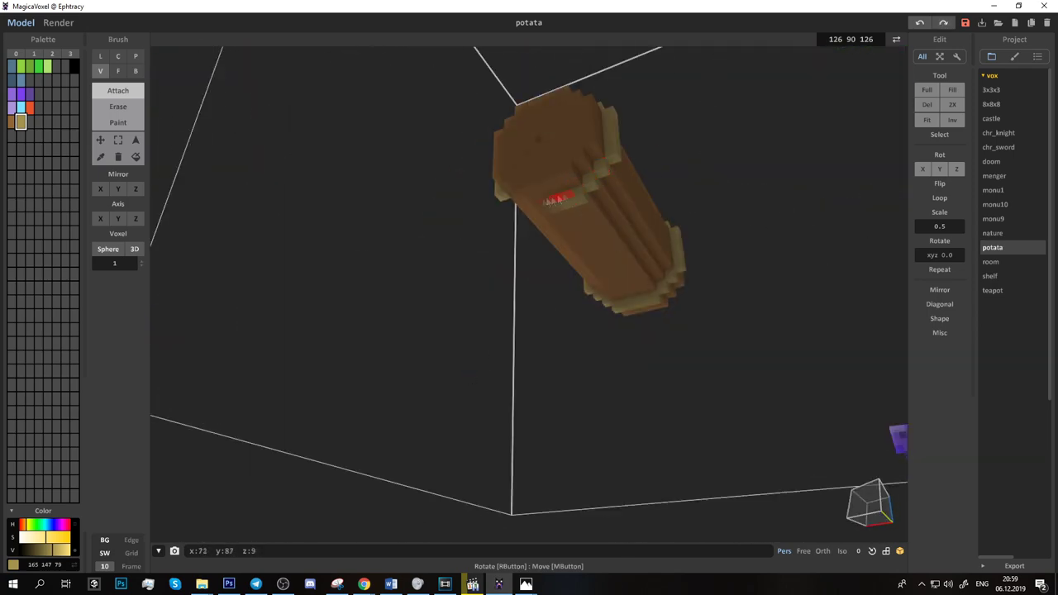
pyautogui.moveTo(550, 201)
pyautogui.mouseDown(button='right')
pyautogui.moveTo(696, 235)
pyautogui.moveTo(638, 330)
pyautogui.moveTo(463, 243)
pyautogui.moveTo(524, 307)
pyautogui.moveTo(572, 314)
pyautogui.moveTo(595, 340)
pyautogui.moveTo(586, 292)
pyautogui.mouseUp(button='right')
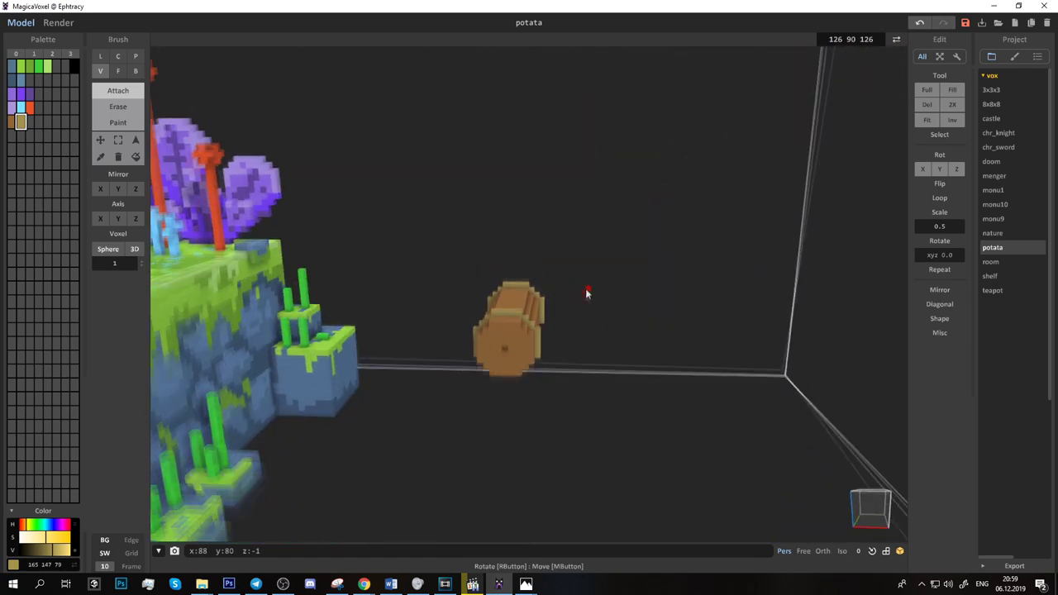
# Step: In Paint mode, paint a lighter orange-brown patch onto the log's end
pyautogui.keyDown('alt'); pyautogui.click(505, 349); pyautogui.keyUp('alt')
pyautogui.moveTo(506, 350); pyautogui.dragTo(519, 328, button='right')
pyautogui.moveTo(453, 322)
pyautogui.mouseDown(button='right')
pyautogui.moveTo(508, 349)
pyautogui.moveTo(803, 319)
pyautogui.mouseUp(button='right')
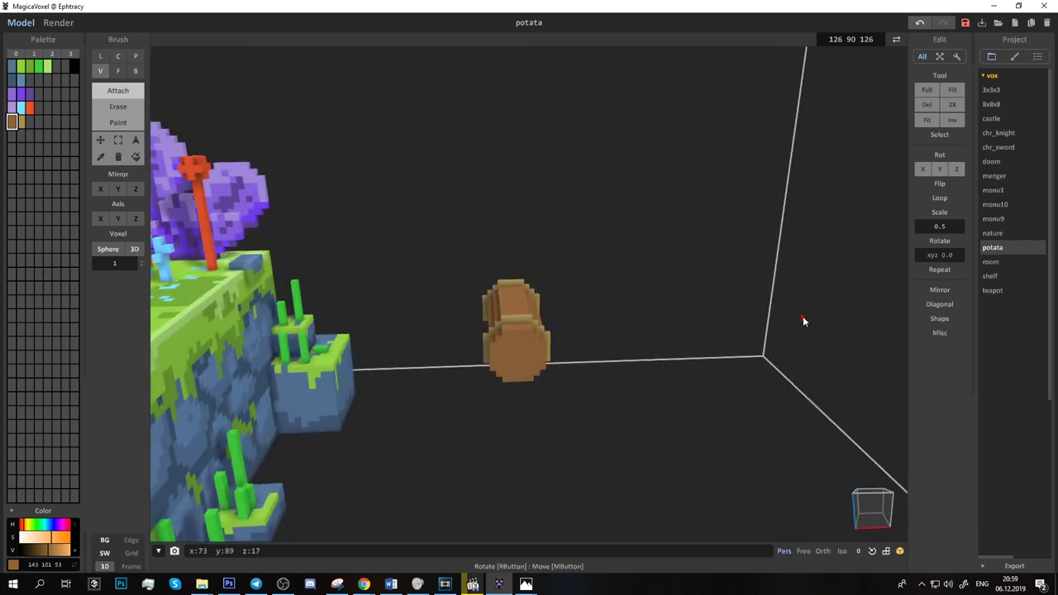
pyautogui.click(117, 122)
pyautogui.click(20, 121)
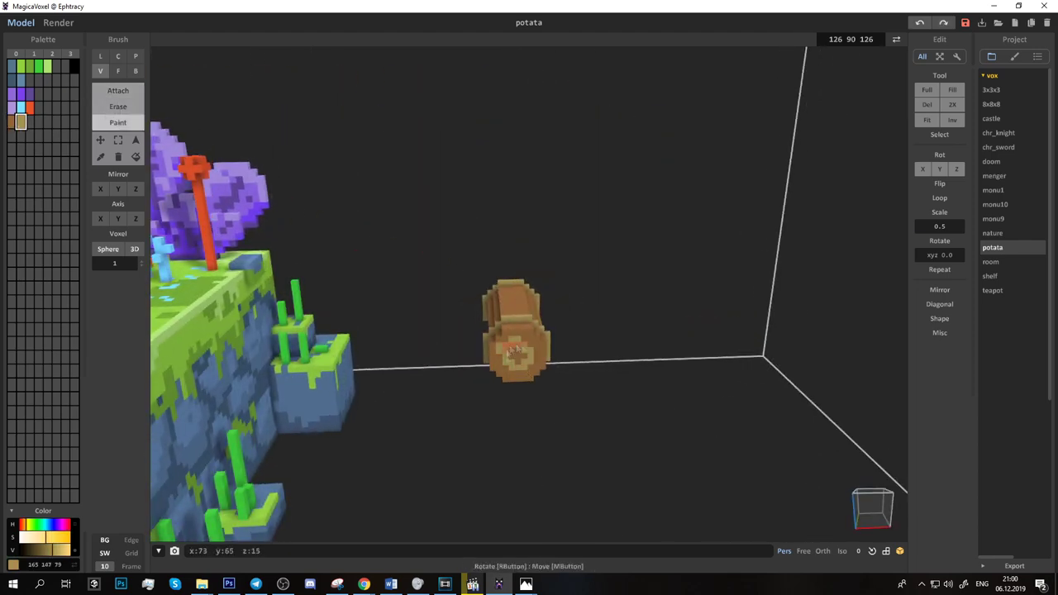
pyautogui.hotkey('ctrl', 'z')
pyautogui.click(11, 121)
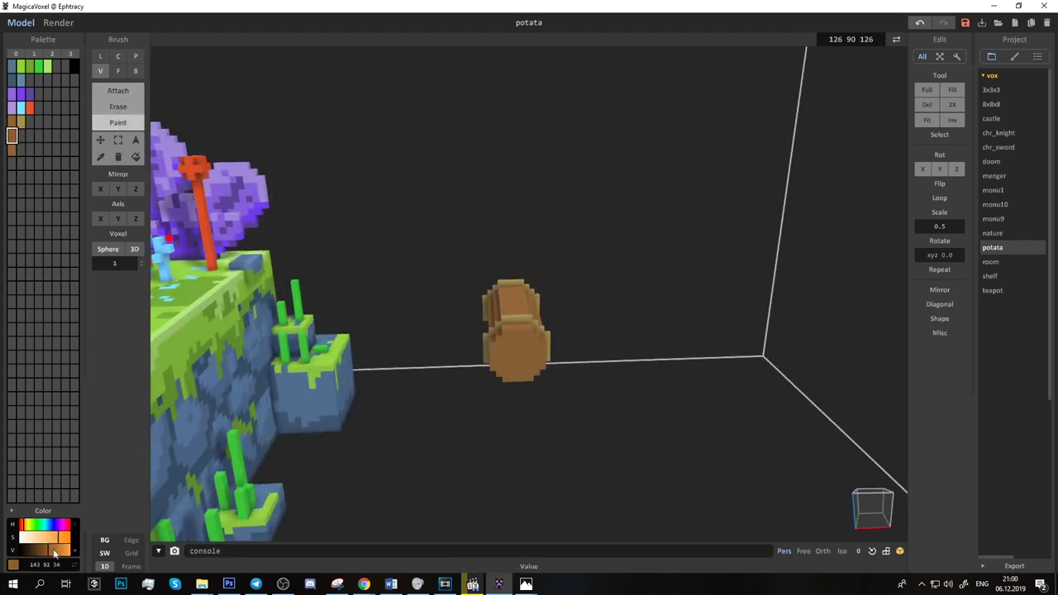
pyautogui.click(12, 136)
pyautogui.moveTo(506, 357); pyautogui.dragTo(523, 356)
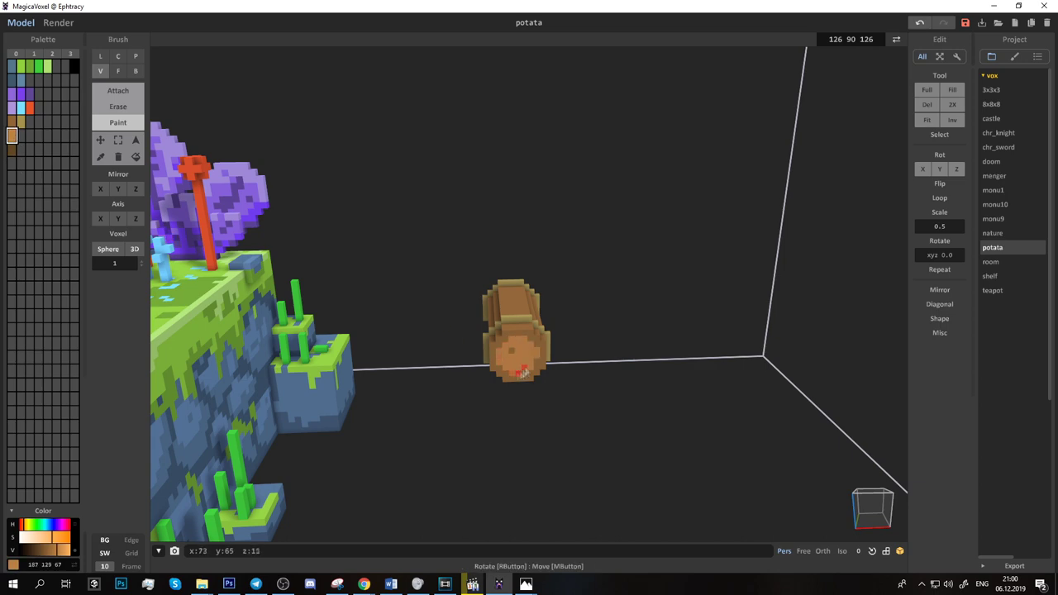
# Step: Sample the log's brown and orange shades, then pick a darker brown for the grain
pyautogui.keyDown('alt'); pyautogui.click(512, 360); pyautogui.keyUp('alt')
pyautogui.keyDown('alt'); pyautogui.click(516, 359); pyautogui.keyUp('alt')
pyautogui.moveTo(567, 378); pyautogui.dragTo(531, 420, button='right')
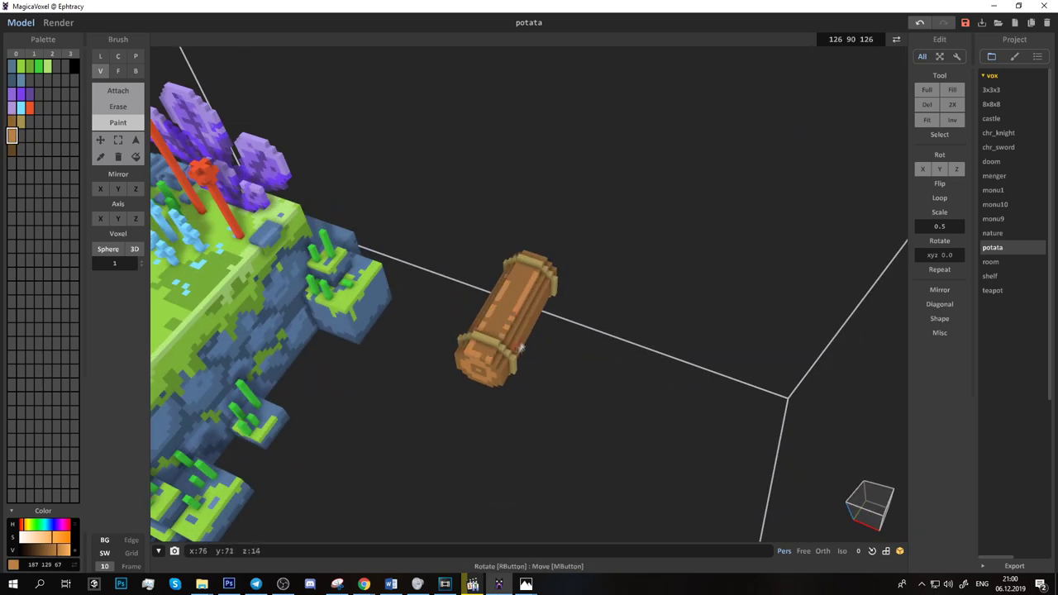
pyautogui.moveTo(521, 347)
pyautogui.mouseDown(button='right')
pyautogui.moveTo(537, 344)
pyautogui.moveTo(530, 310)
pyautogui.mouseUp(button='right')
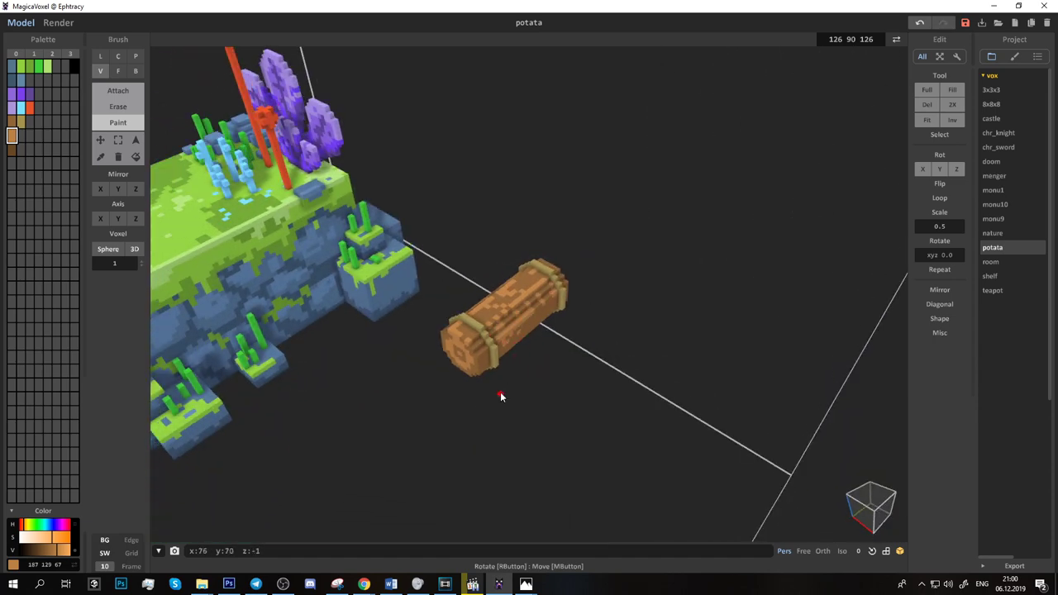
pyautogui.keyDown('alt'); pyautogui.click(486, 321); pyautogui.keyUp('alt')
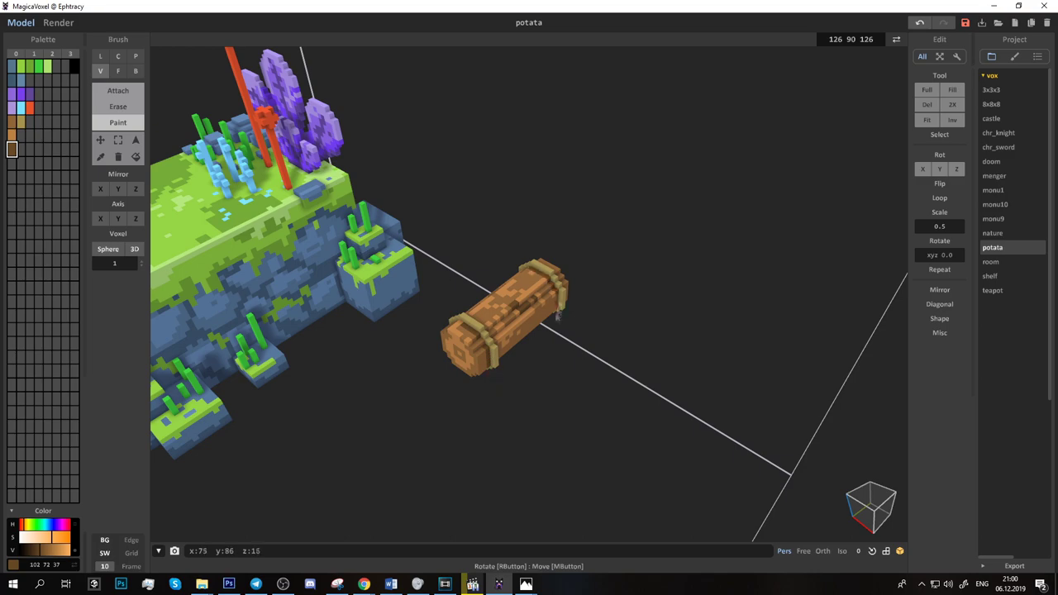
pyautogui.moveTo(558, 315); pyautogui.dragTo(627, 312, button='right')
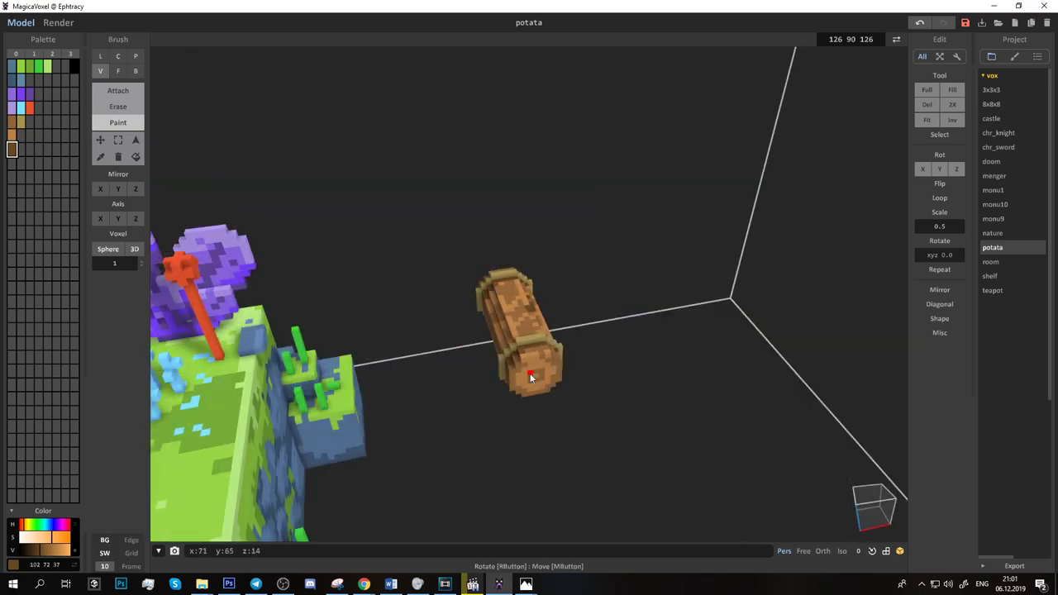
pyautogui.moveTo(532, 403)
pyautogui.mouseDown(button='right')
pyautogui.moveTo(571, 302)
pyautogui.moveTo(515, 285)
pyautogui.mouseUp(button='right')
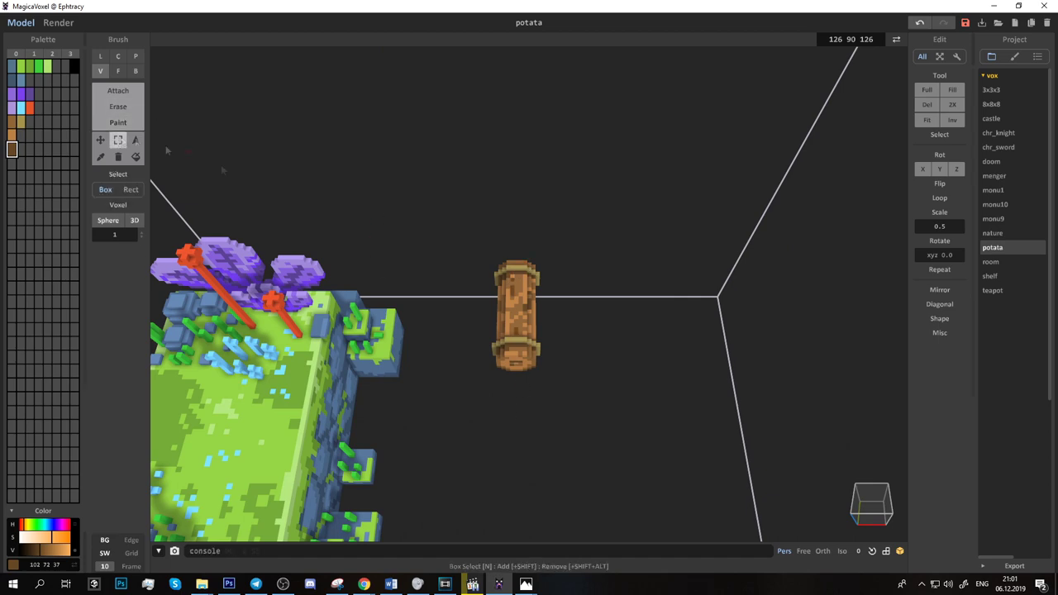
# Step: Select the log and Shift-drag copies beside it to build the row
pyautogui.press('s')
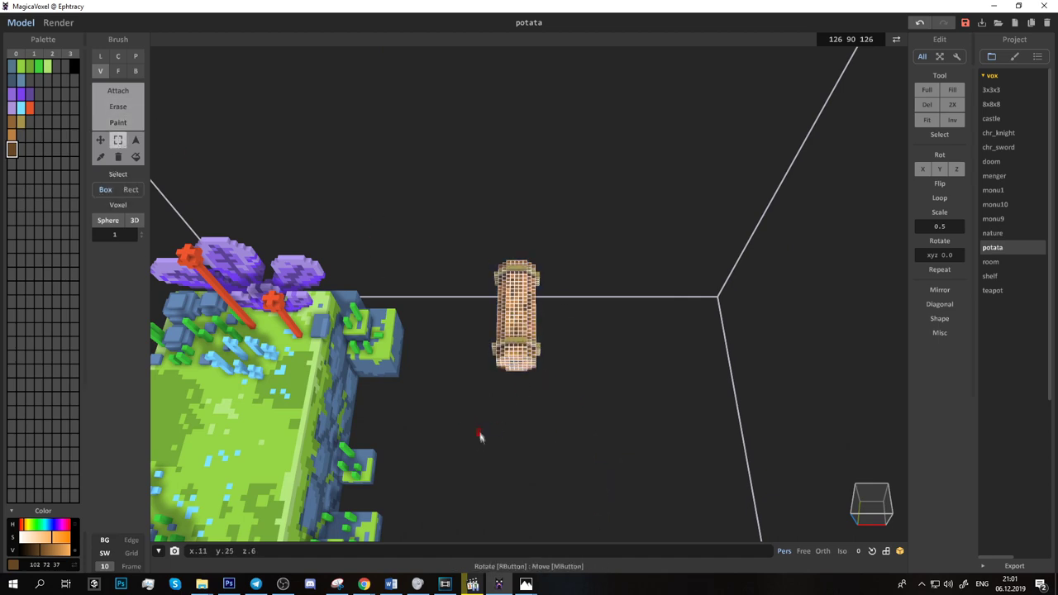
pyautogui.moveTo(479, 436); pyautogui.dragTo(494, 364, button='right')
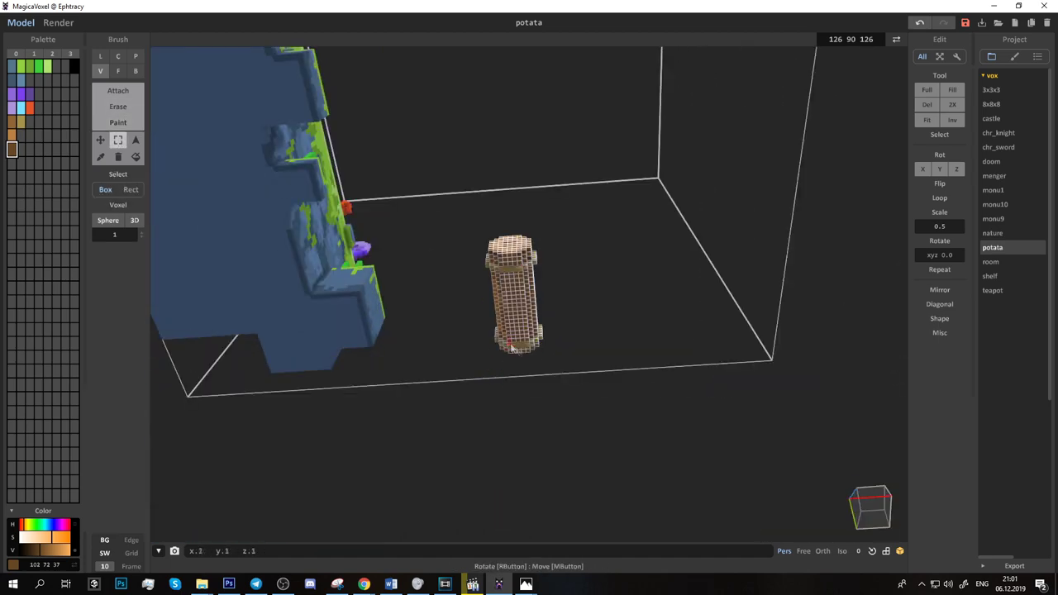
pyautogui.moveTo(469, 267); pyautogui.dragTo(572, 294, button='right')
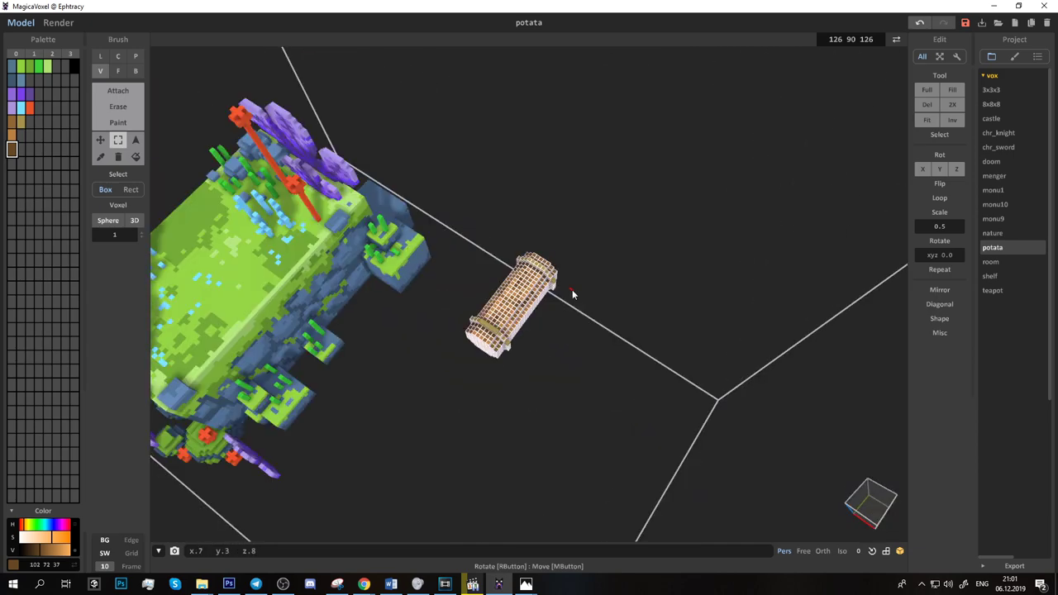
pyautogui.moveTo(524, 351)
pyautogui.mouseDown(button='right')
pyautogui.moveTo(640, 281)
pyautogui.moveTo(550, 309)
pyautogui.moveTo(613, 315)
pyautogui.mouseUp(button='right')
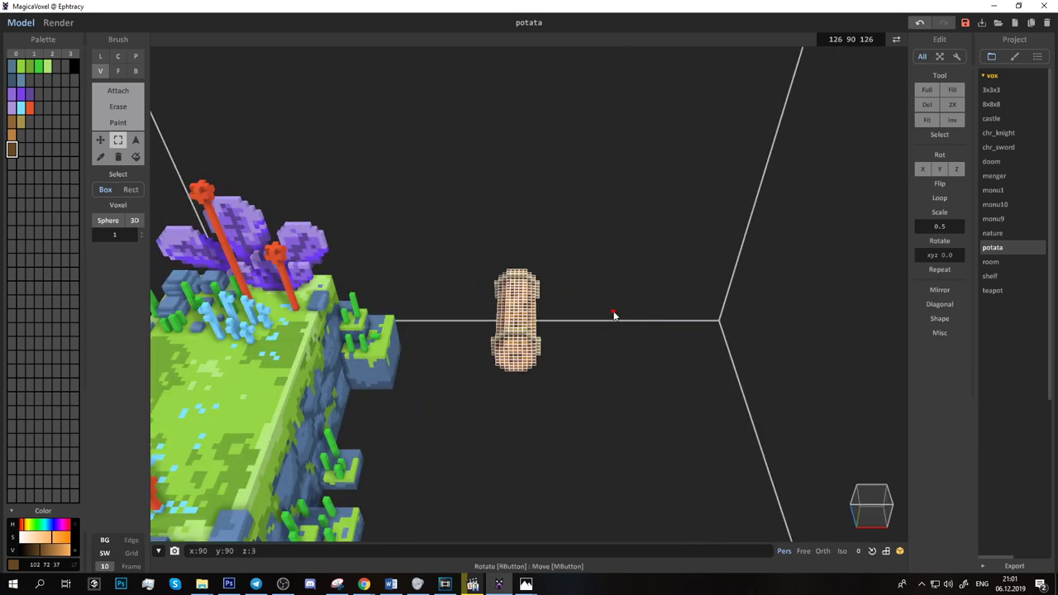
pyautogui.click(100, 140)
pyautogui.moveTo(527, 368); pyautogui.dragTo(675, 359)
pyautogui.moveTo(625, 394); pyautogui.dragTo(677, 267, button='right')
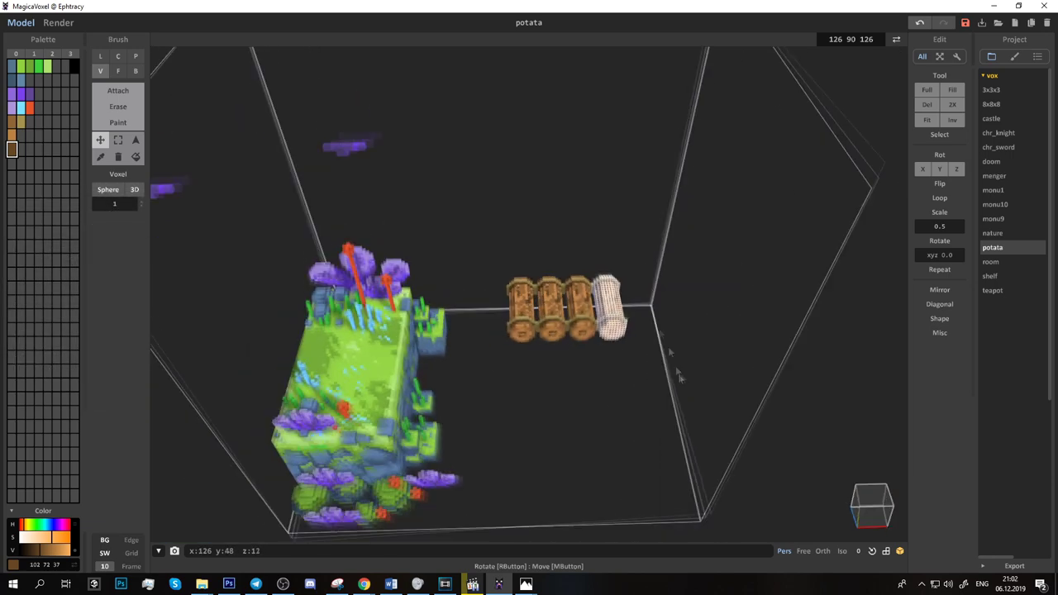
pyautogui.keyDown('shift'); pyautogui.moveTo(710, 419); pyautogui.dragTo(791, 429); pyautogui.keyUp('shift')
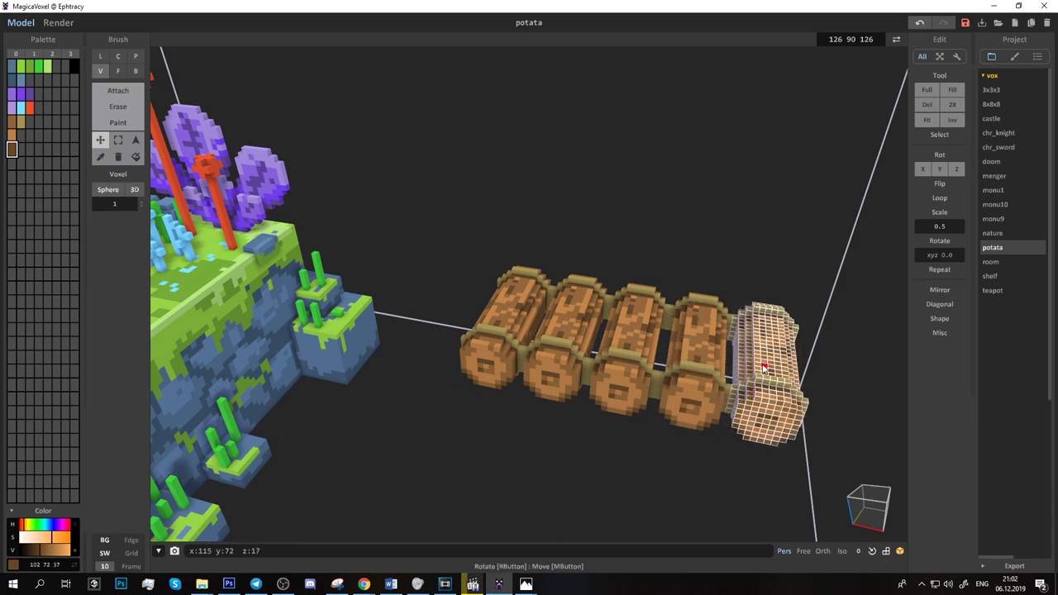
# Step: Box-select all five logs in the row
pyautogui.press('s')
pyautogui.scroll(-3, 537, 463)
pyautogui.moveTo(486, 457)
pyautogui.mouseDown(button='right')
pyautogui.moveTo(628, 329)
pyautogui.moveTo(701, 330)
pyautogui.moveTo(597, 324)
pyautogui.mouseUp(button='right')
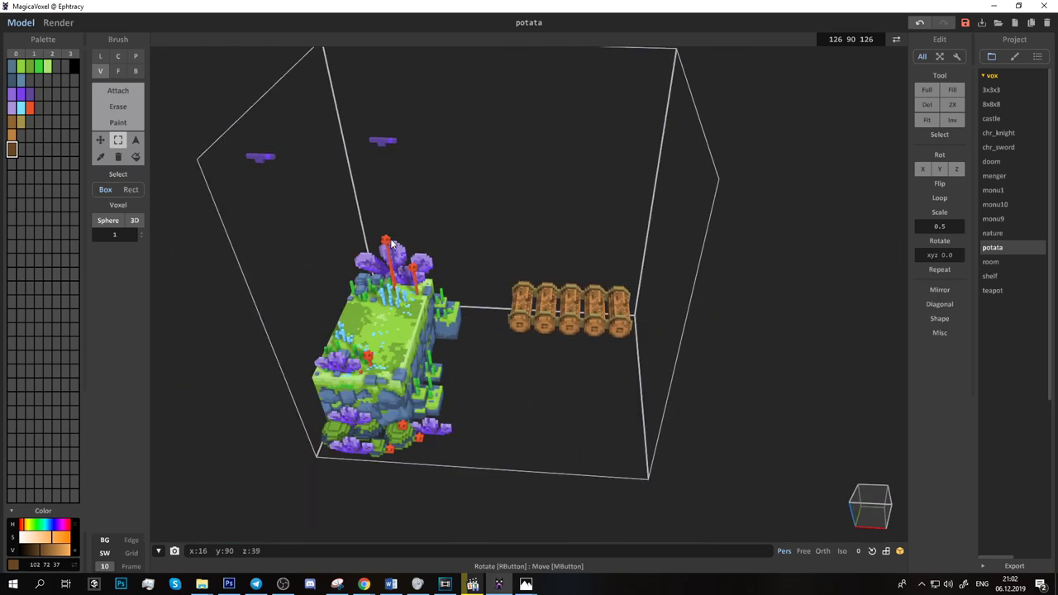
pyautogui.moveTo(497, 279); pyautogui.dragTo(732, 363)
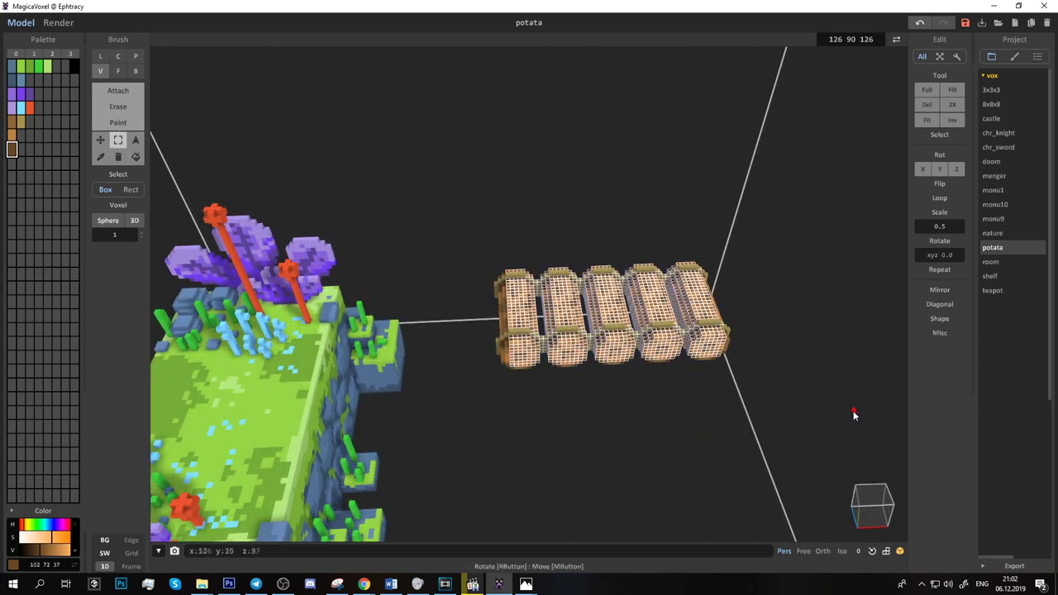
pyautogui.moveTo(781, 383)
pyautogui.mouseDown(button='right')
pyautogui.moveTo(545, 346)
pyautogui.moveTo(621, 156)
pyautogui.mouseUp(button='right')
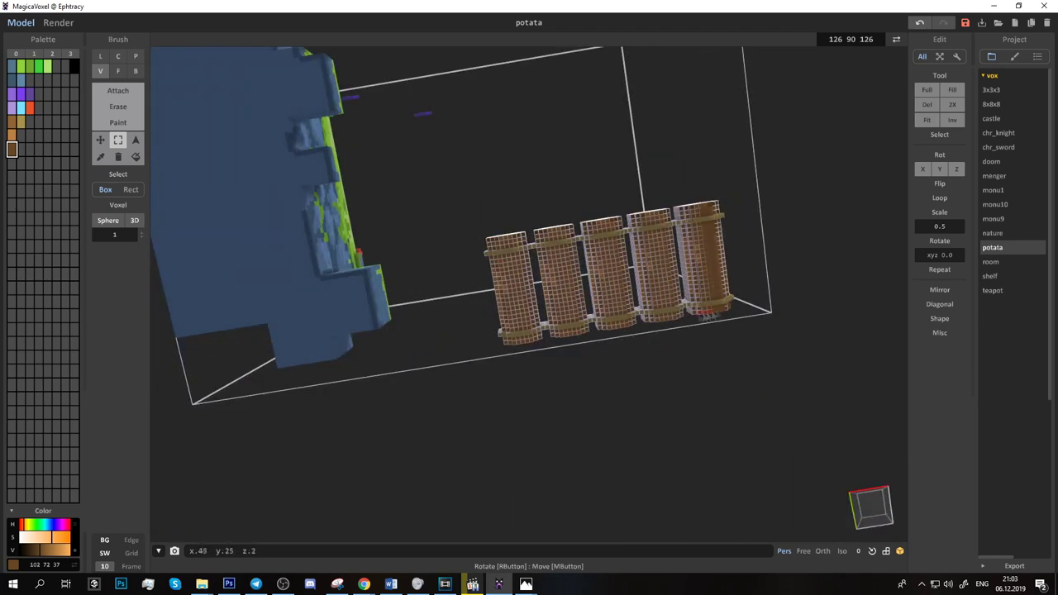
# Step: Orbit around the logs and island, then box-select a chunk of the island's front face
pyautogui.moveTo(510, 336); pyautogui.dragTo(505, 336, button='right')
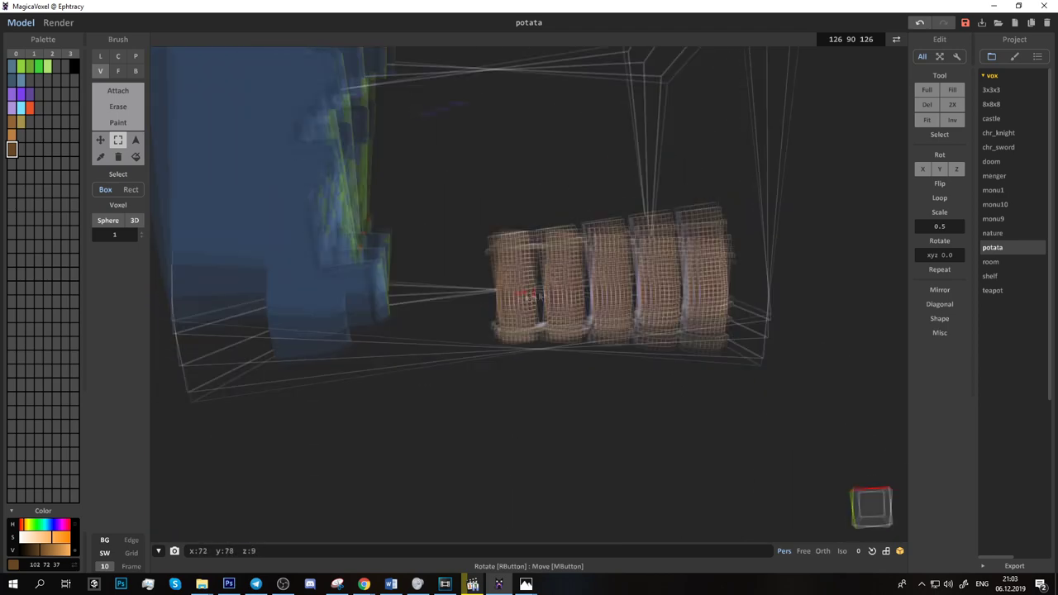
pyautogui.moveTo(735, 284)
pyautogui.mouseDown(button='right')
pyautogui.moveTo(377, 328)
pyautogui.moveTo(429, 318)
pyautogui.moveTo(496, 347)
pyautogui.moveTo(494, 259)
pyautogui.moveTo(484, 257)
pyautogui.mouseUp(button='right')
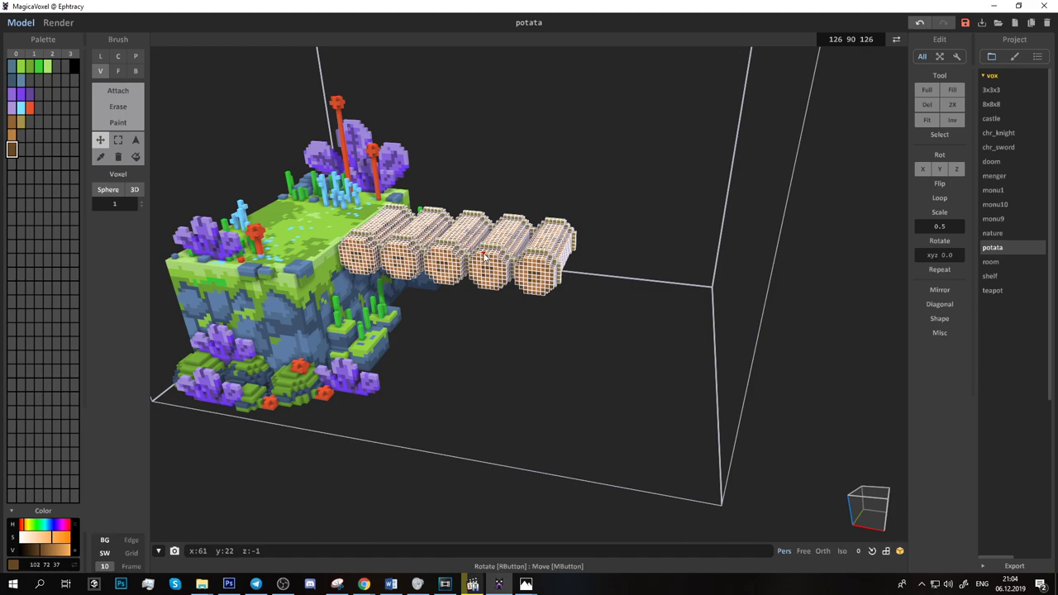
pyautogui.moveTo(483, 257); pyautogui.dragTo(461, 354, button='right')
pyautogui.press('s')
pyautogui.moveTo(468, 320)
pyautogui.mouseDown(button='right')
pyautogui.moveTo(475, 308)
pyautogui.moveTo(463, 321)
pyautogui.moveTo(473, 329)
pyautogui.mouseUp(button='right')
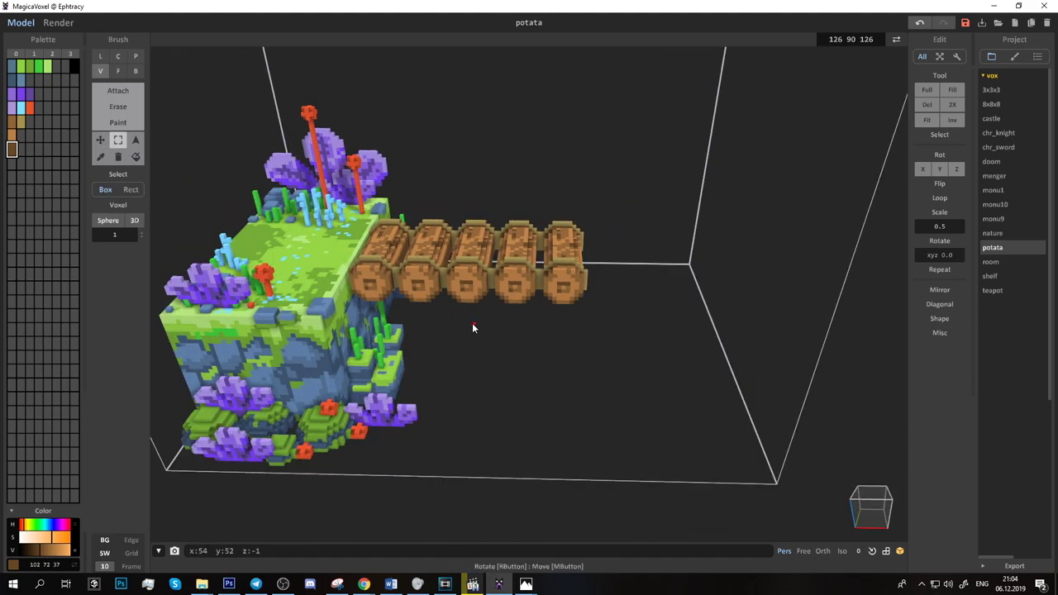
pyautogui.moveTo(280, 286); pyautogui.dragTo(342, 411)
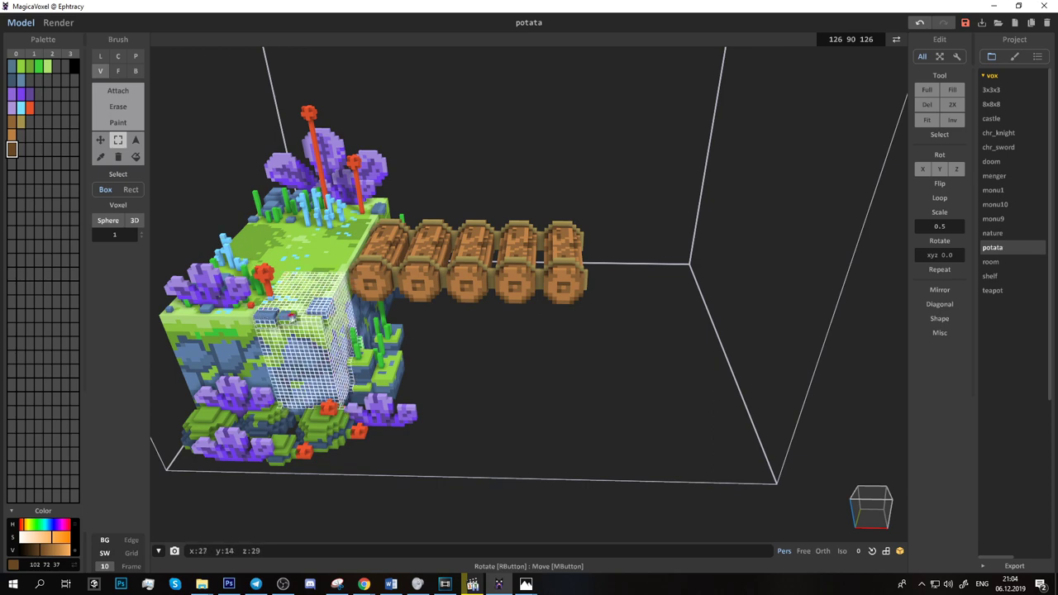
# Step: Move the selected island chunk to the log ends, flip it, and slide it under the bridge end
pyautogui.press('m')
pyautogui.moveTo(431, 362); pyautogui.dragTo(608, 322)
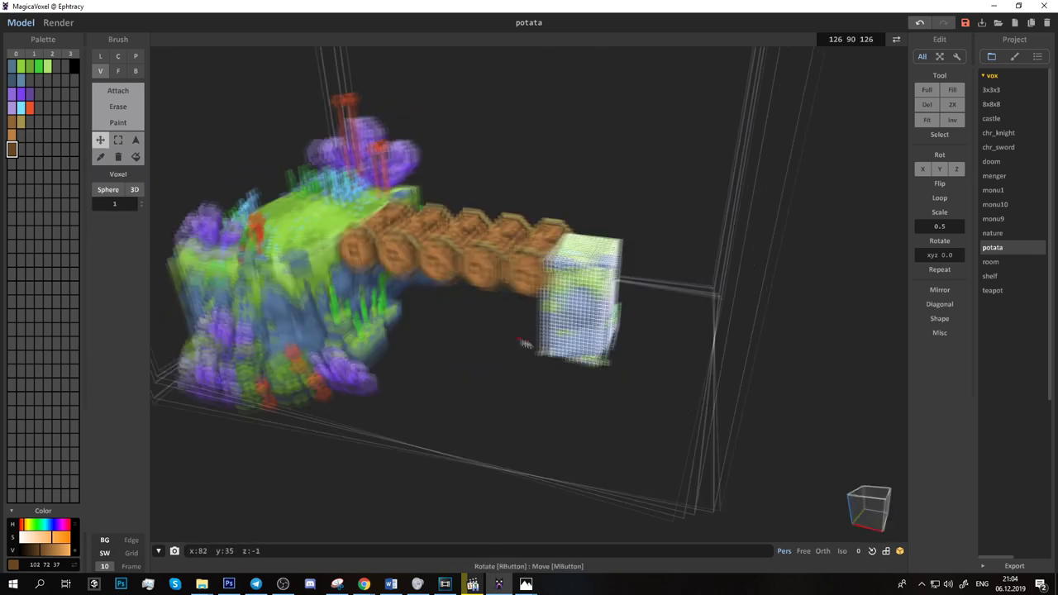
pyautogui.moveTo(608, 322)
pyautogui.mouseDown(button='right')
pyautogui.moveTo(612, 363)
pyautogui.moveTo(637, 331)
pyautogui.moveTo(671, 333)
pyautogui.mouseUp(button='right')
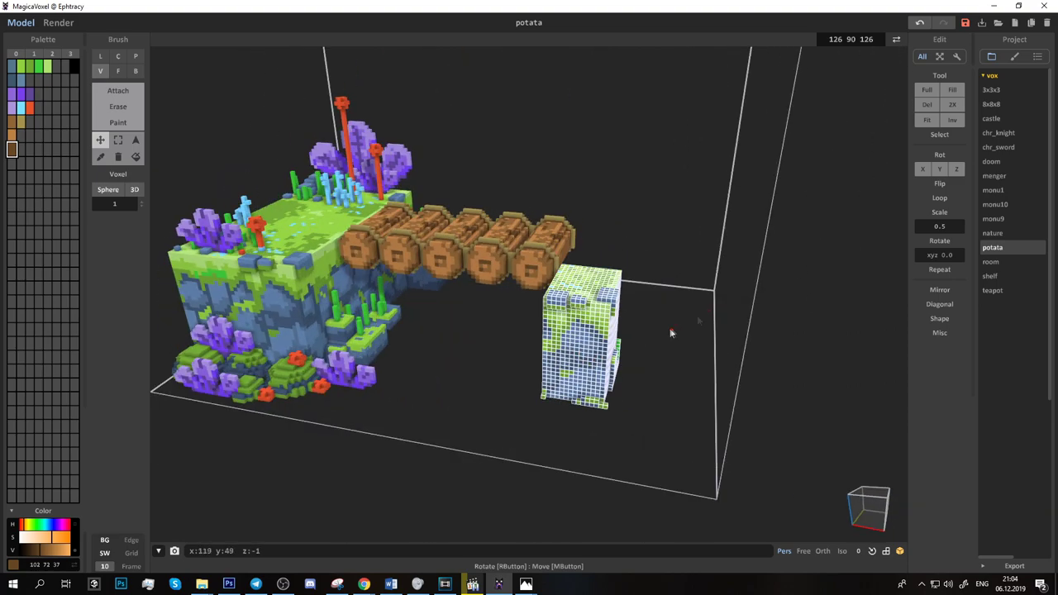
pyautogui.click(940, 184)
pyautogui.click(940, 198)
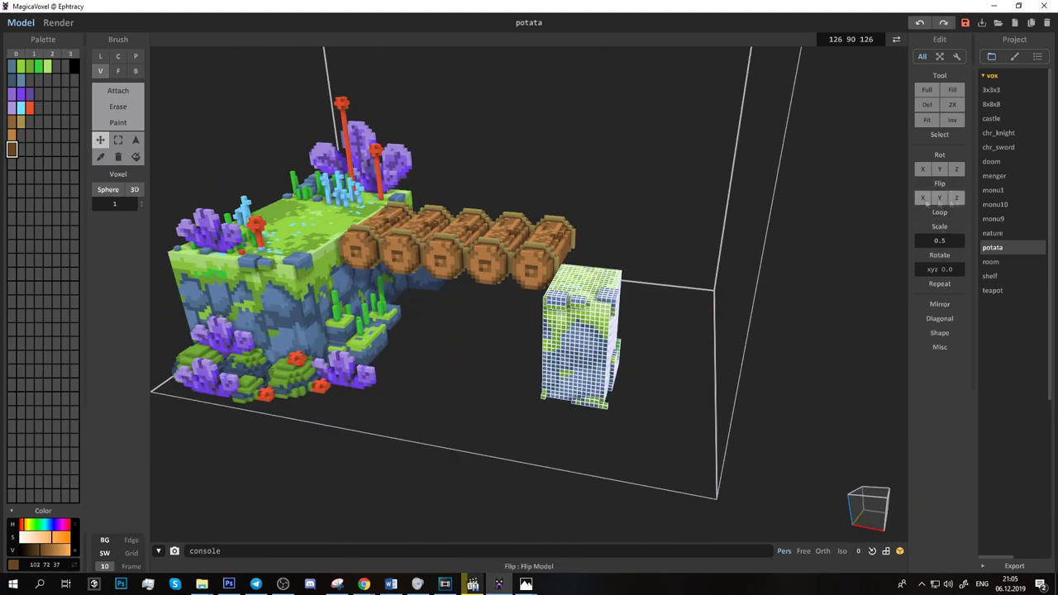
pyautogui.moveTo(579, 347)
pyautogui.mouseDown(button='right')
pyautogui.moveTo(472, 368)
pyautogui.moveTo(528, 312)
pyautogui.mouseUp(button='right')
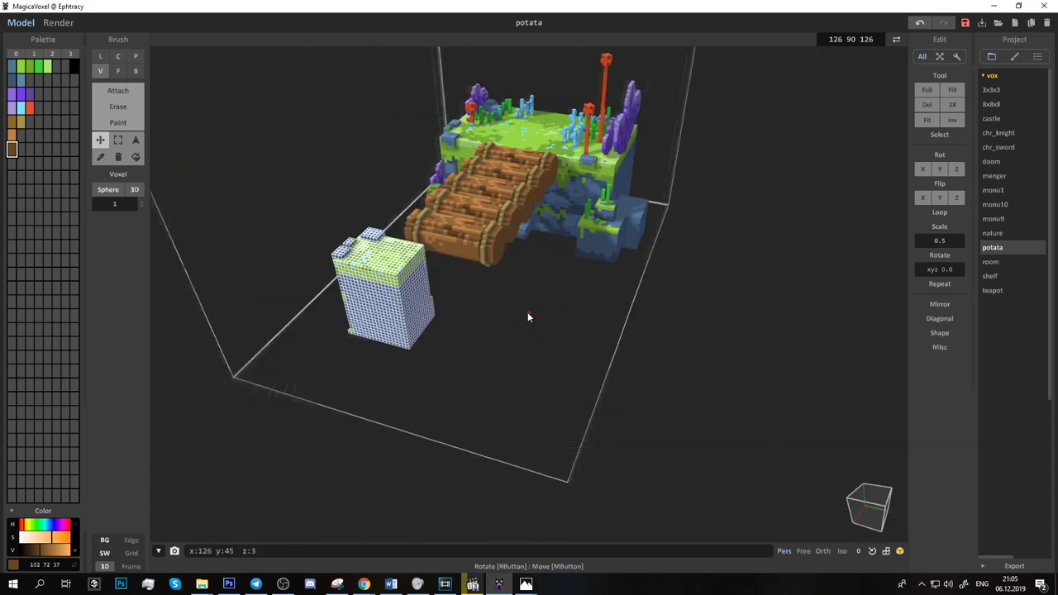
pyautogui.moveTo(381, 314); pyautogui.dragTo(453, 328)
pyautogui.moveTo(453, 327)
pyautogui.mouseDown(button='right')
pyautogui.moveTo(581, 311)
pyautogui.moveTo(549, 339)
pyautogui.moveTo(341, 360)
pyautogui.moveTo(475, 315)
pyautogui.moveTo(579, 322)
pyautogui.moveTo(537, 348)
pyautogui.mouseUp(button='right')
pyautogui.moveTo(414, 413); pyautogui.dragTo(569, 393)
pyautogui.moveTo(569, 394)
pyautogui.mouseDown(button='right')
pyautogui.moveTo(590, 355)
pyautogui.moveTo(573, 373)
pyautogui.mouseUp(button='right')
# Step: Box-select the large purple leaves on the island, including the left leaf
pyautogui.press('s')
pyautogui.moveTo(501, 389); pyautogui.dragTo(717, 296, button='right')
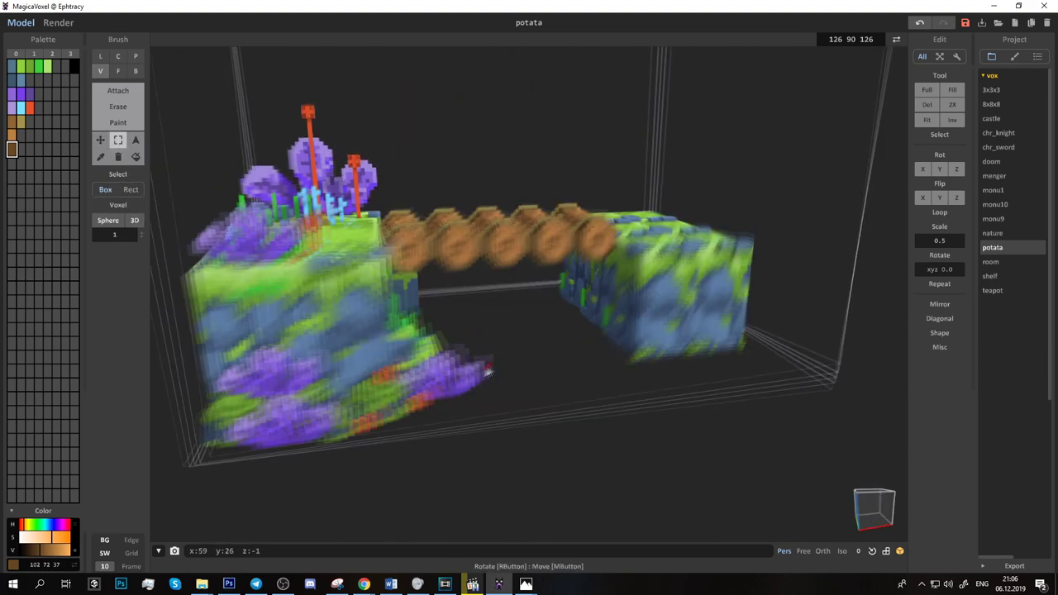
pyautogui.moveTo(718, 296)
pyautogui.mouseDown()
pyautogui.moveTo(668, 329)
pyautogui.moveTo(712, 267)
pyautogui.mouseUp()
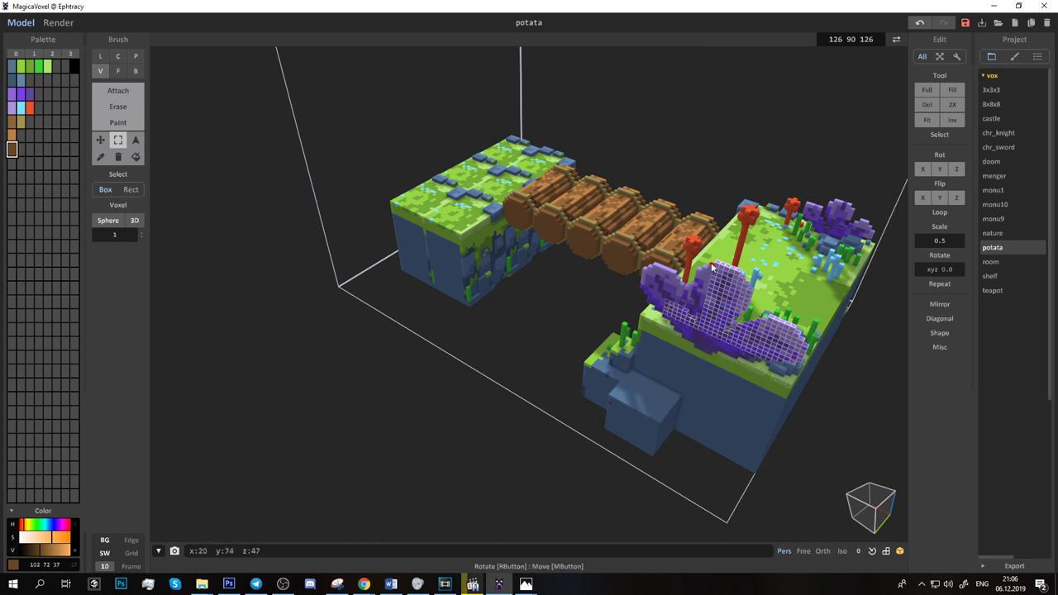
pyautogui.hotkey('ctrl', 'z')
pyautogui.moveTo(656, 266); pyautogui.dragTo(685, 329)
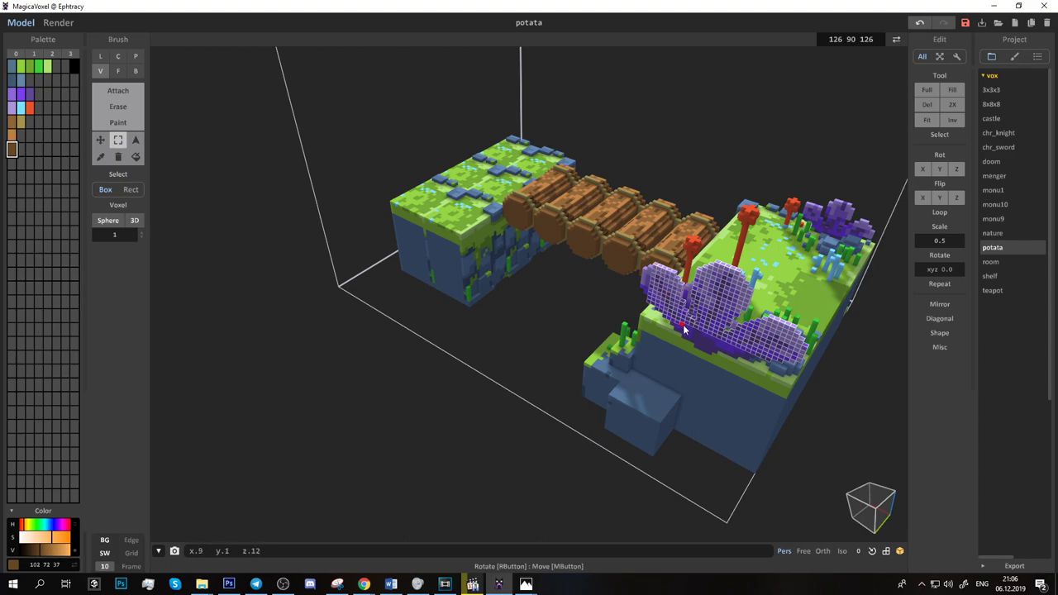
pyautogui.moveTo(677, 328); pyautogui.dragTo(244, 306, button='right')
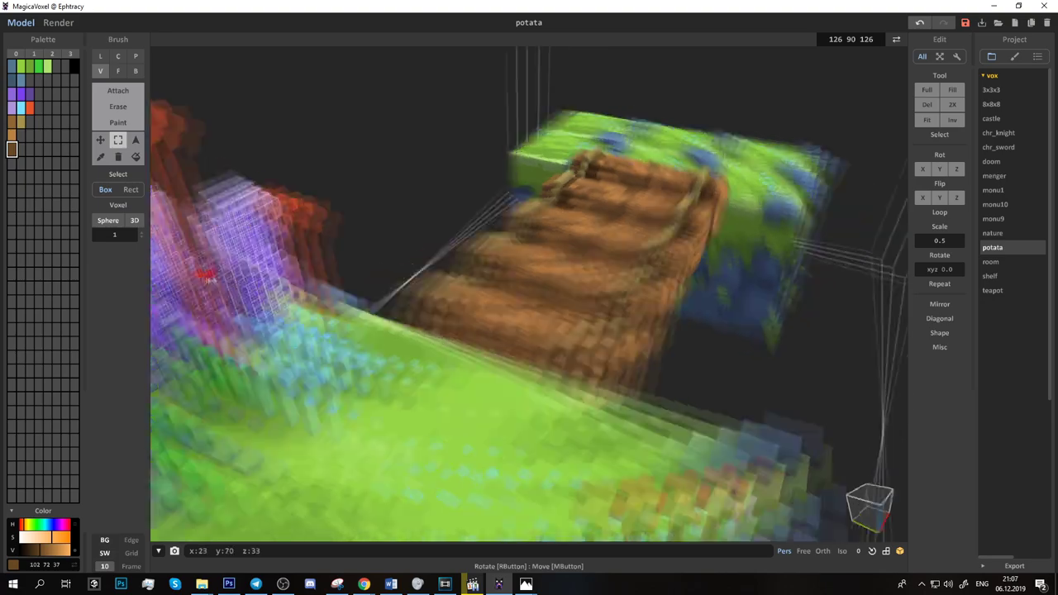
pyautogui.moveTo(231, 277)
pyautogui.mouseDown(button='right')
pyautogui.moveTo(302, 289)
pyautogui.moveTo(392, 373)
pyautogui.moveTo(382, 224)
pyautogui.mouseUp(button='right')
# Step: Copy the purple leaf cluster onto the second block and lower it into place
pyautogui.scroll(-5, 381, 224)
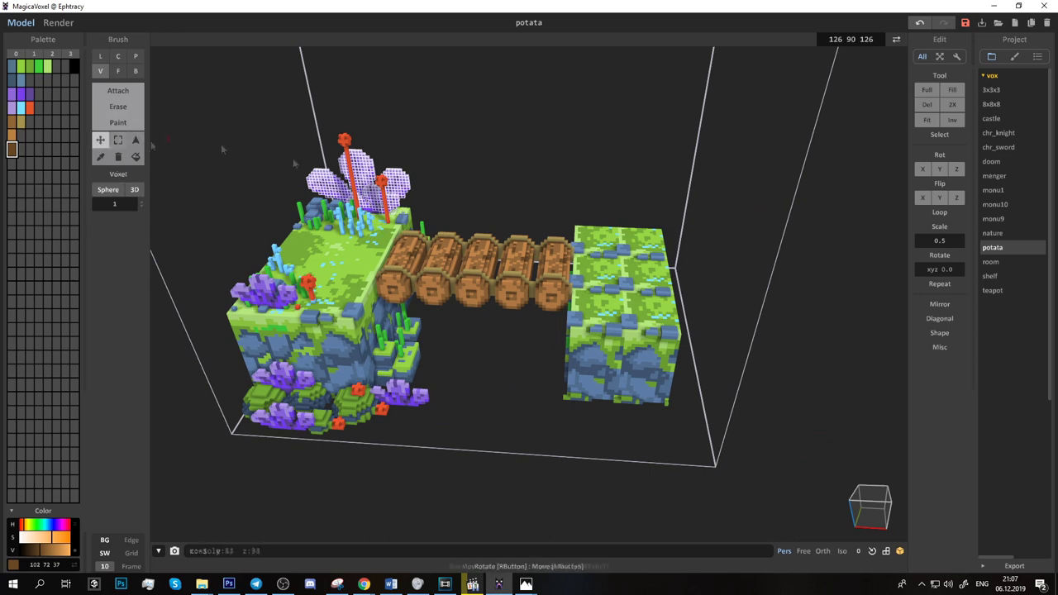
pyautogui.moveTo(221, 144); pyautogui.dragTo(628, 221)
pyautogui.moveTo(604, 211)
pyautogui.mouseDown(button='right')
pyautogui.moveTo(628, 222)
pyautogui.moveTo(601, 367)
pyautogui.mouseUp(button='right')
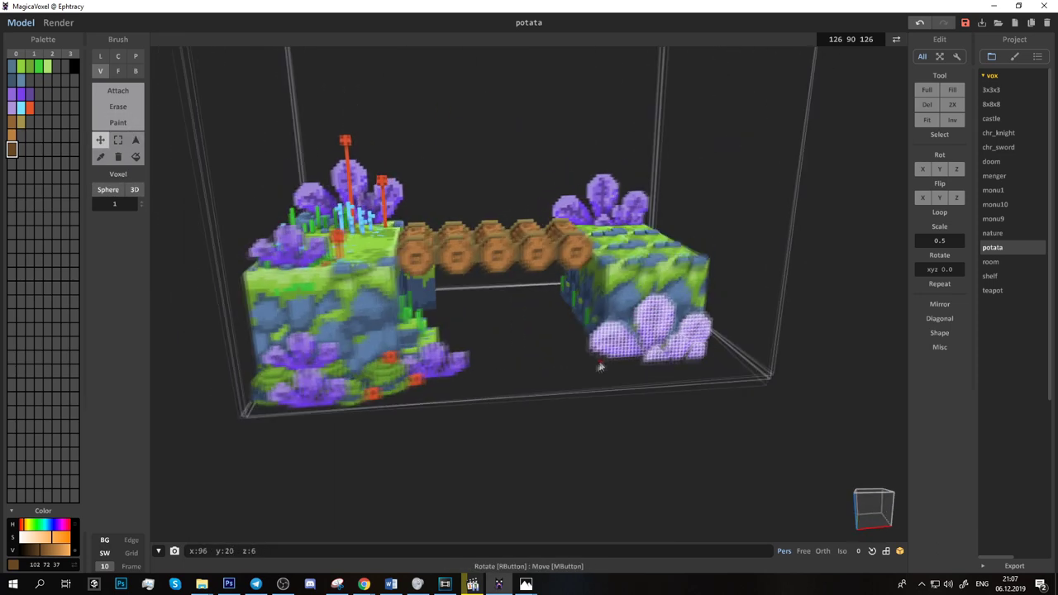
pyautogui.moveTo(613, 357); pyautogui.dragTo(614, 373)
pyautogui.moveTo(613, 373)
pyautogui.mouseDown(button='right')
pyautogui.moveTo(612, 341)
pyautogui.moveTo(501, 347)
pyautogui.mouseUp(button='right')
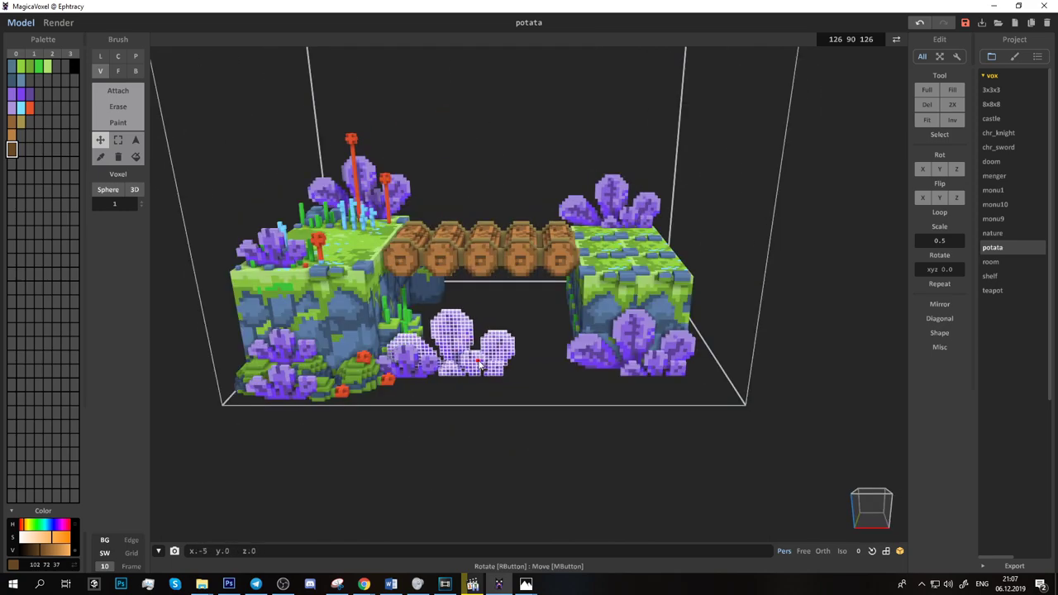
pyautogui.moveTo(479, 363)
pyautogui.mouseDown(button='right')
pyautogui.moveTo(637, 255)
pyautogui.moveTo(572, 286)
pyautogui.moveTo(537, 370)
pyautogui.mouseUp(button='right')
pyautogui.moveTo(579, 291)
pyautogui.mouseDown(button='right')
pyautogui.moveTo(597, 311)
pyautogui.moveTo(580, 338)
pyautogui.moveTo(613, 370)
pyautogui.mouseUp(button='right')
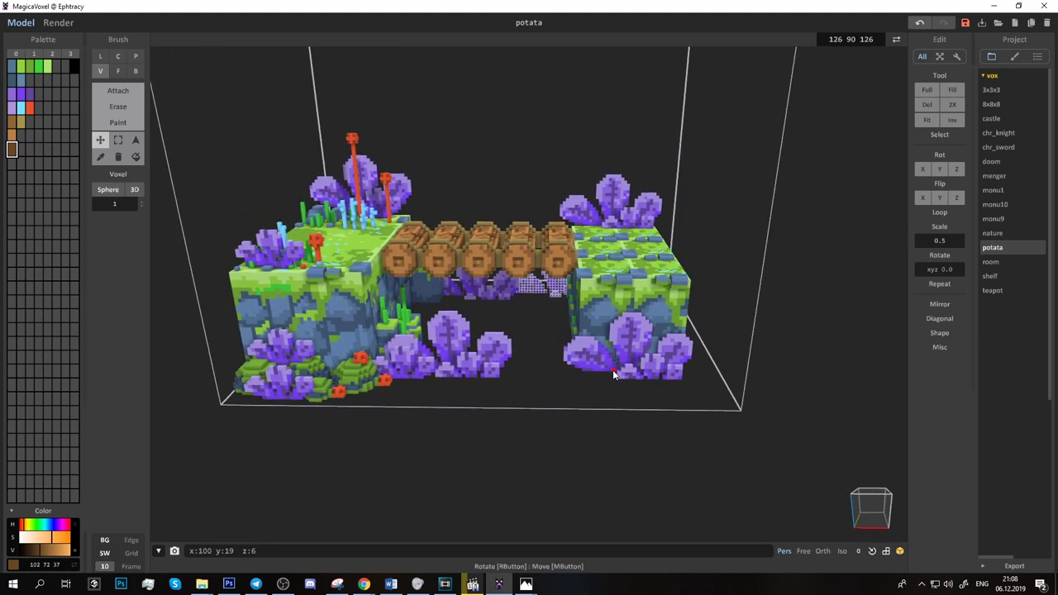
pyautogui.moveTo(412, 220); pyautogui.dragTo(430, 211, button='right')
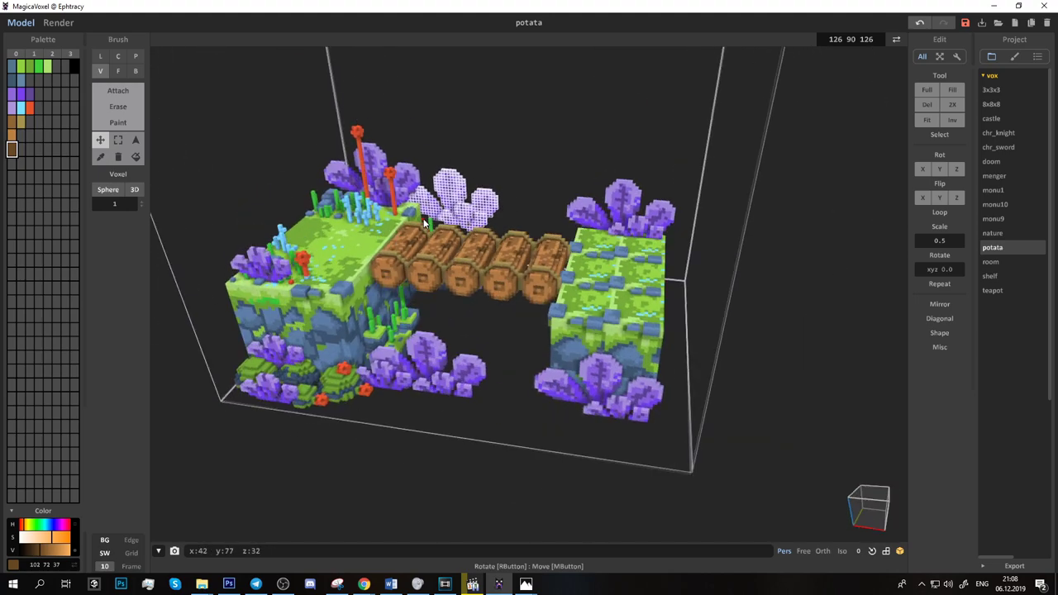
pyautogui.moveTo(546, 232)
pyautogui.mouseDown(button='right')
pyautogui.moveTo(557, 245)
pyautogui.moveTo(344, 218)
pyautogui.moveTo(572, 228)
pyautogui.moveTo(571, 244)
pyautogui.mouseUp(button='right')
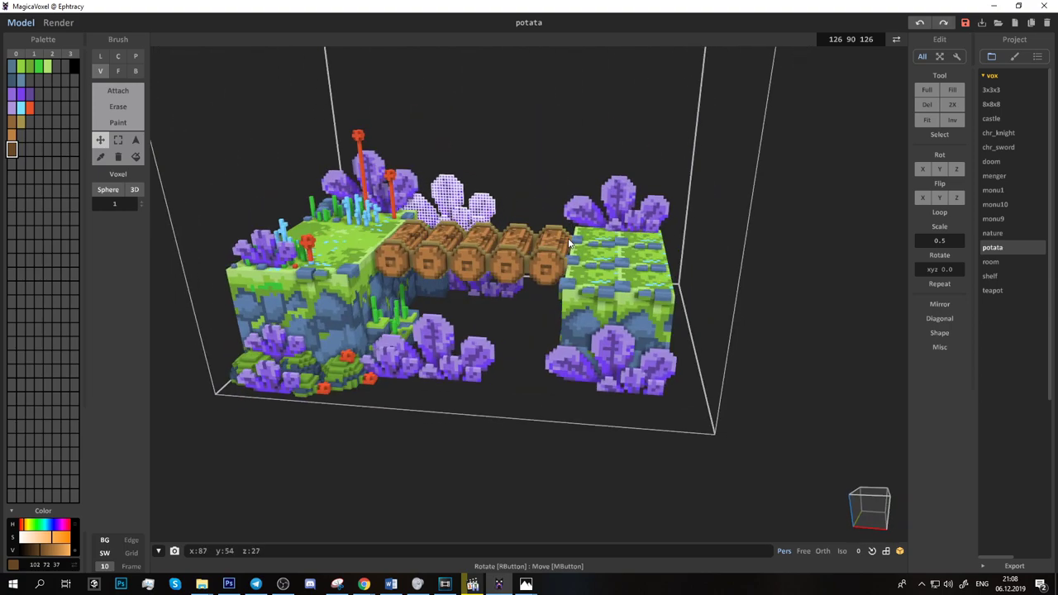
pyautogui.press('s')
pyautogui.moveTo(529, 339); pyautogui.dragTo(482, 359, button='right')
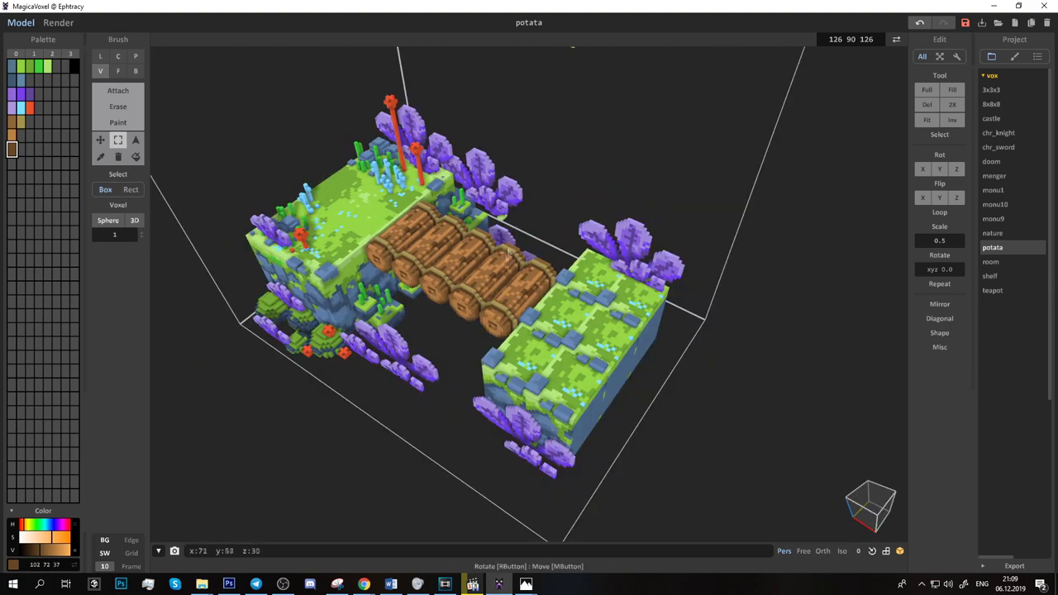
# Step: Erase the blue-grey stone faces from the second block's grass top in Face mode
pyautogui.press('f')
pyautogui.keyDown('alt'); pyautogui.click(576, 343); pyautogui.keyUp('alt')
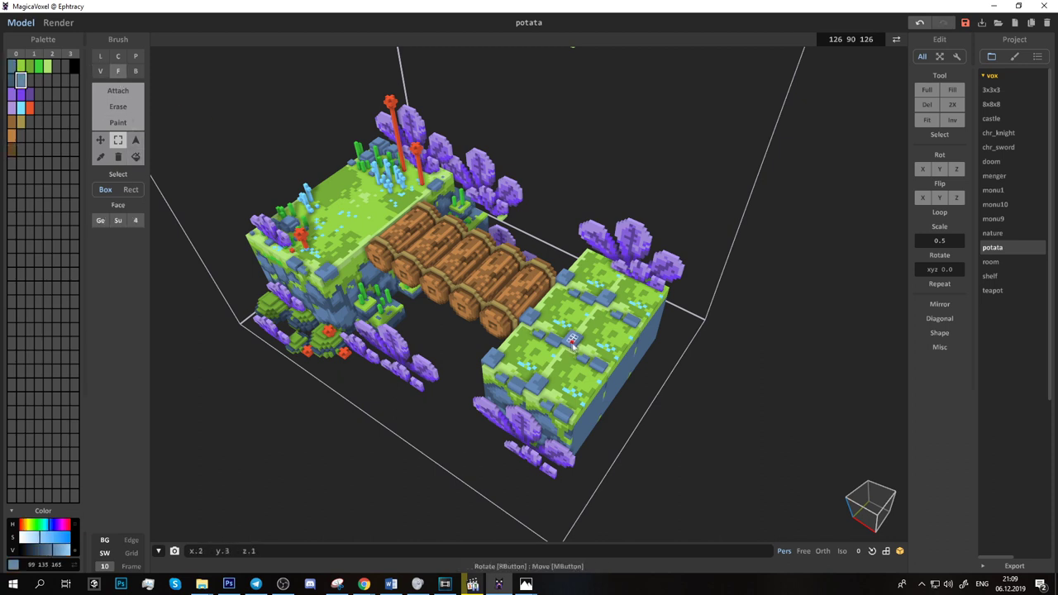
pyautogui.press('e')
pyautogui.click(576, 343)
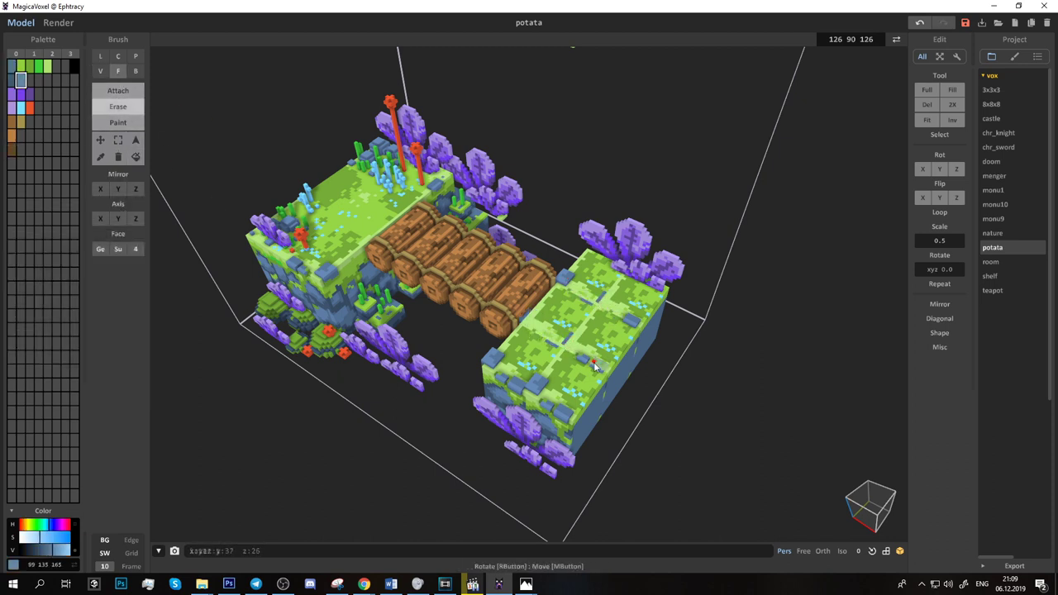
pyautogui.click(364, 584)
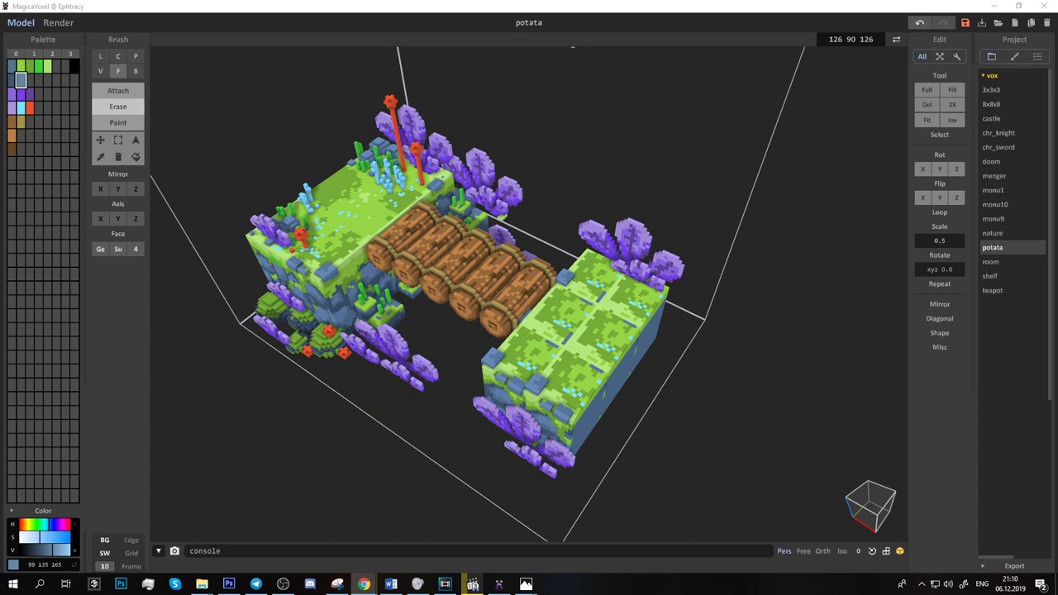
# Step: Paint the second block's top green and add blue-grey stone detail along its side
pyautogui.press('v')
pyautogui.press('r')
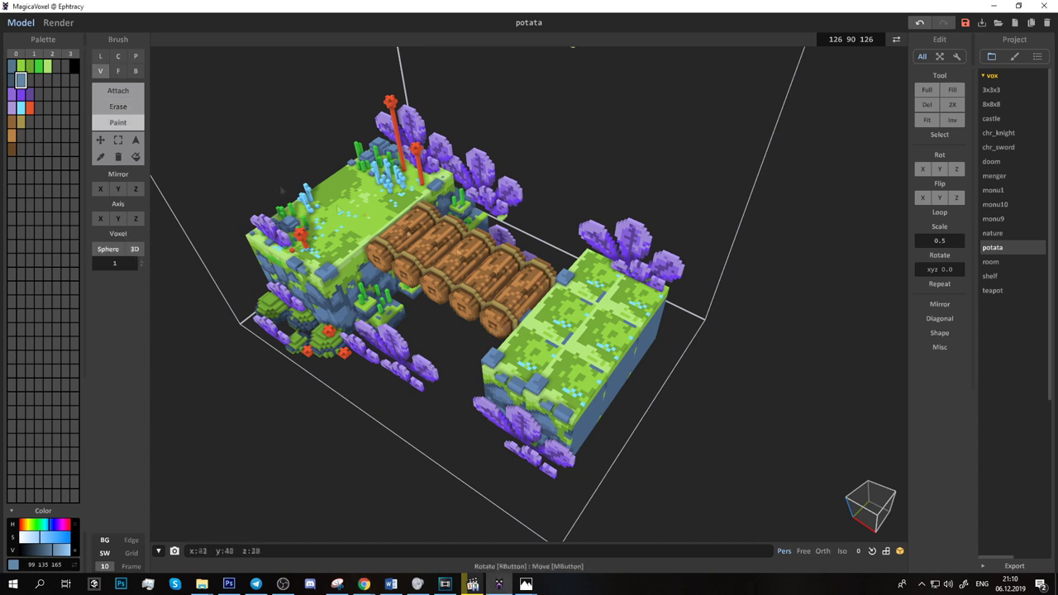
pyautogui.keyDown('alt'); pyautogui.click(591, 325); pyautogui.keyUp('alt')
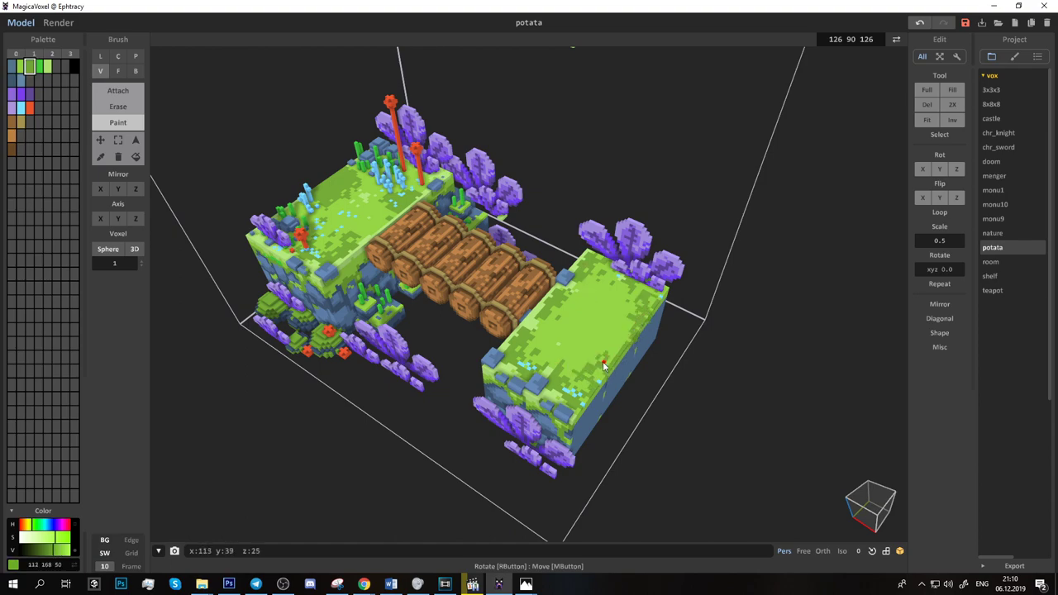
pyautogui.moveTo(604, 366); pyautogui.dragTo(528, 299, button='right')
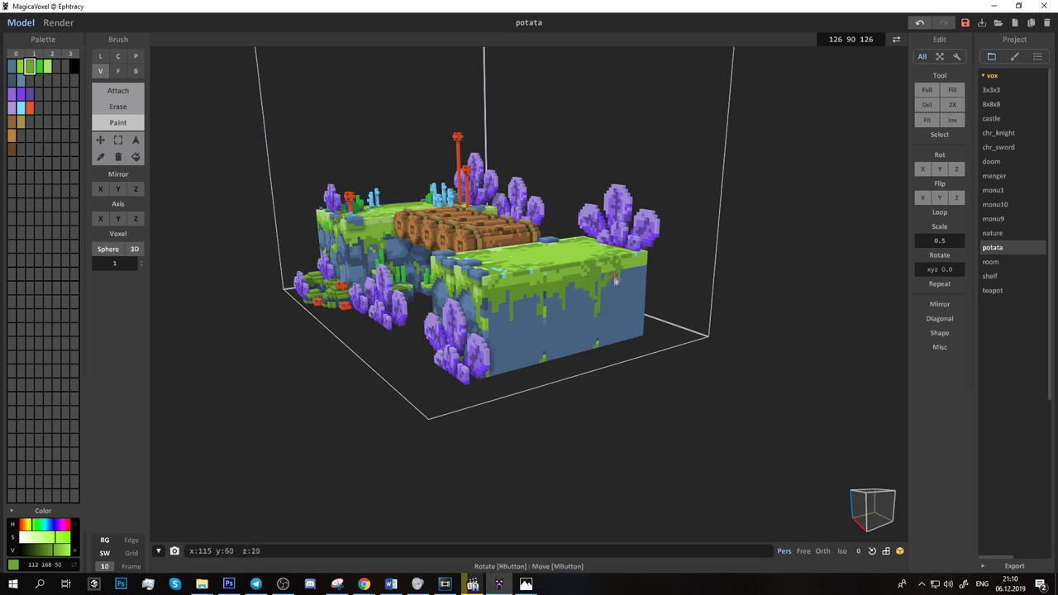
pyautogui.keyDown('alt'); pyautogui.click(508, 307); pyautogui.keyUp('alt')
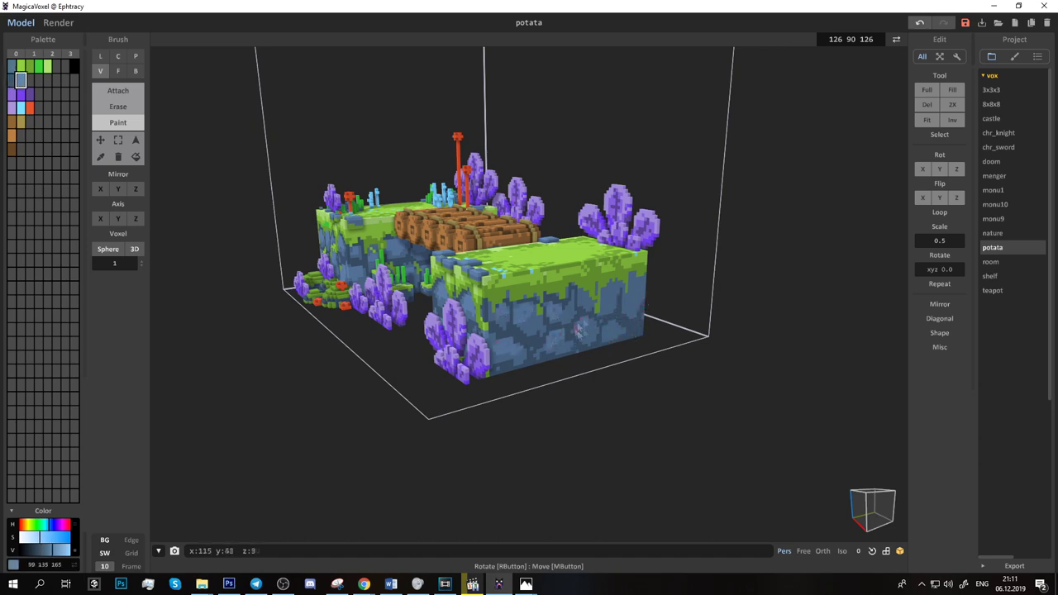
pyautogui.moveTo(578, 329)
pyautogui.mouseDown(button='right')
pyautogui.moveTo(507, 291)
pyautogui.moveTo(536, 296)
pyautogui.mouseUp(button='right')
# Step: Place size-9 blue-grey sphere boulders under the bridge and along the second block's base
pyautogui.scroll(2, 546, 294)
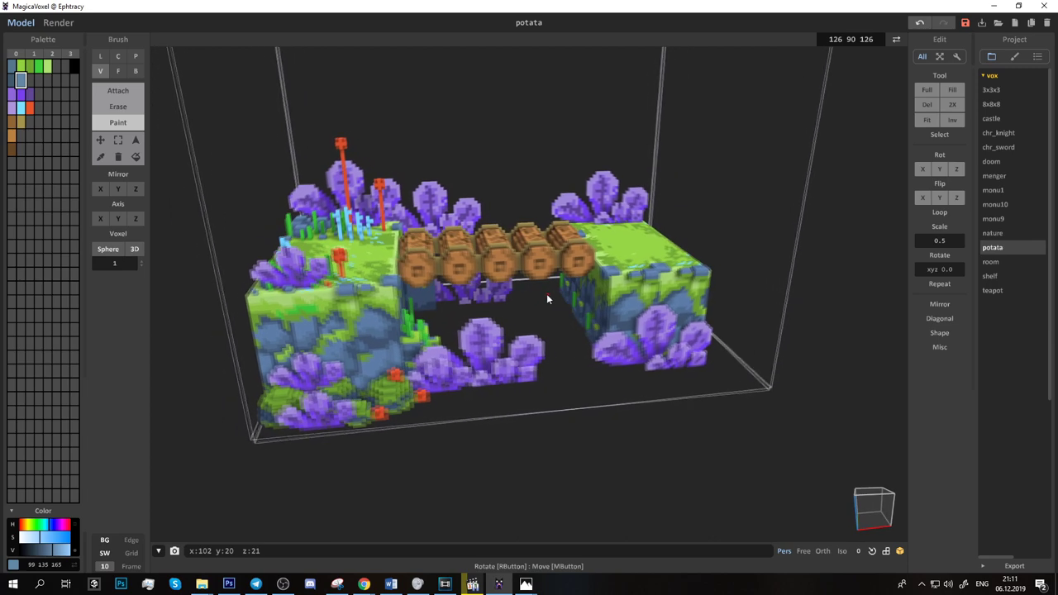
pyautogui.press('t')
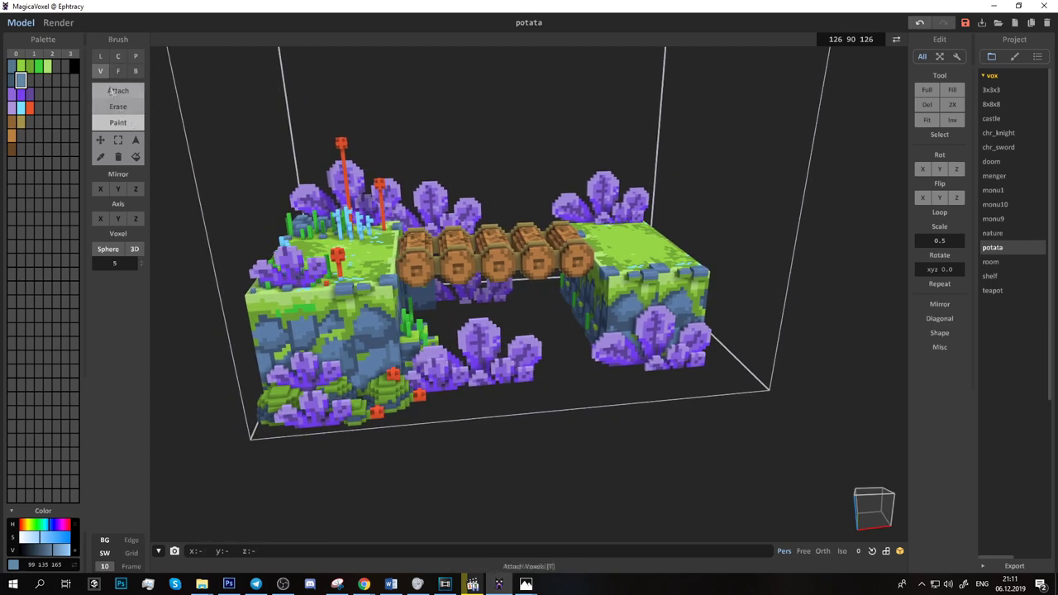
pyautogui.moveTo(142, 259); pyautogui.dragTo(141, 263)
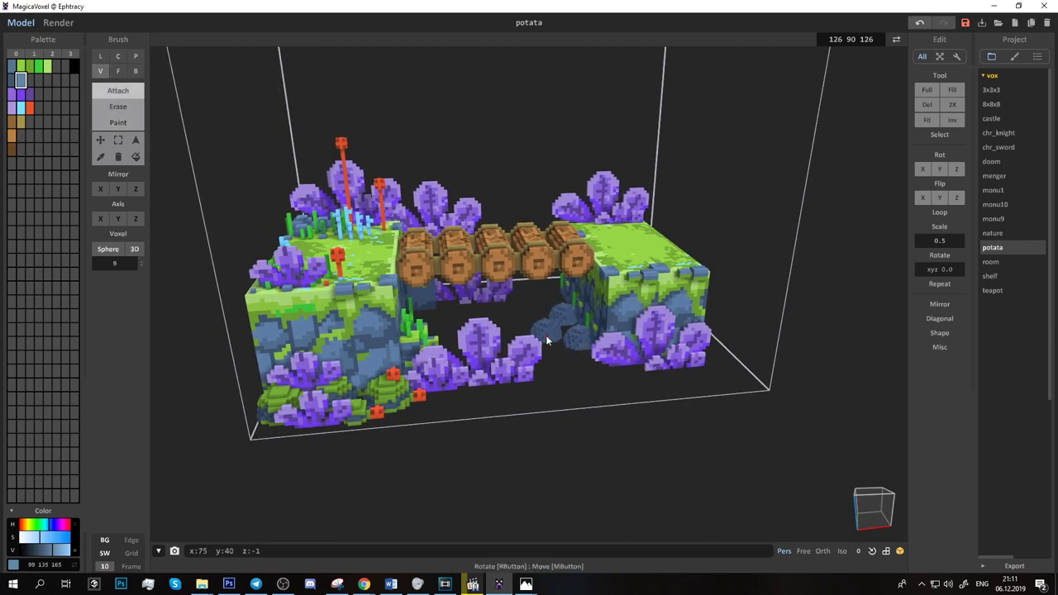
pyautogui.moveTo(579, 389); pyautogui.dragTo(637, 357, button='right')
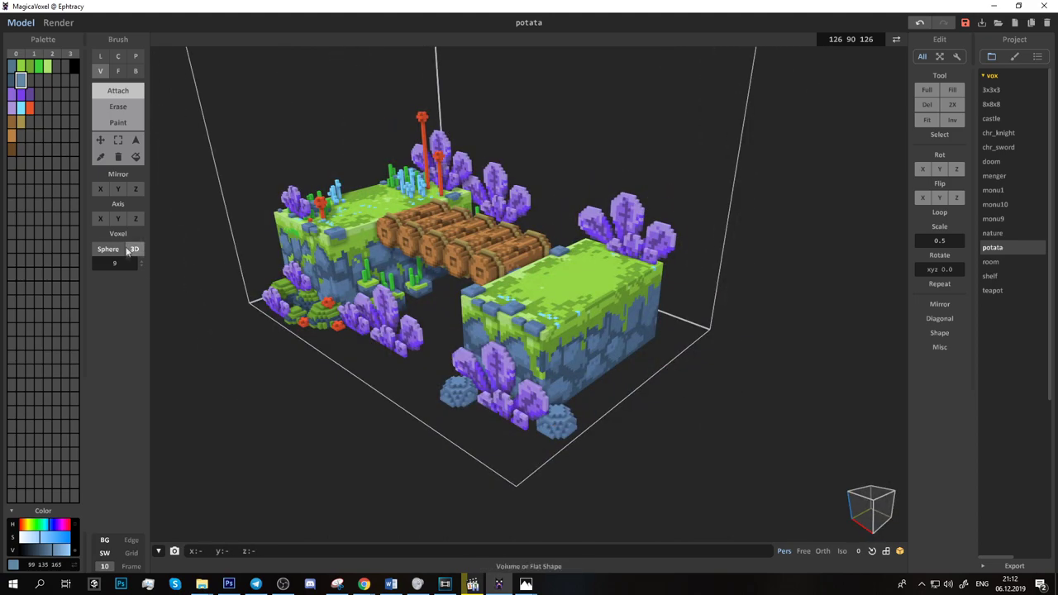
pyautogui.moveTo(574, 397)
pyautogui.mouseDown(button='right')
pyautogui.moveTo(716, 333)
pyautogui.moveTo(575, 403)
pyautogui.moveTo(433, 302)
pyautogui.moveTo(464, 355)
pyautogui.mouseUp(button='right')
pyautogui.click(117, 122)
pyautogui.click(30, 67)
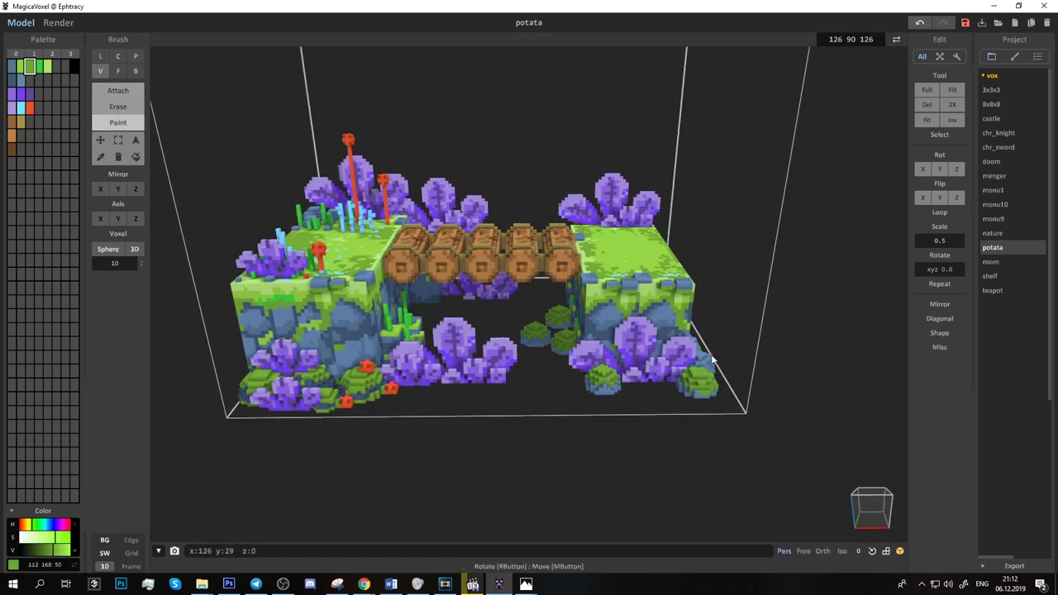
# Step: With a single-voxel Attach brush, stack green voxels into a bending stalk on the mound
pyautogui.moveTo(650, 399)
pyautogui.mouseDown(button='right')
pyautogui.moveTo(497, 270)
pyautogui.moveTo(403, 294)
pyautogui.moveTo(529, 248)
pyautogui.mouseUp(button='right')
pyautogui.scroll(3, 585, 225)
pyautogui.scroll(-3, 570, 220)
pyautogui.scroll(3, 529, 248)
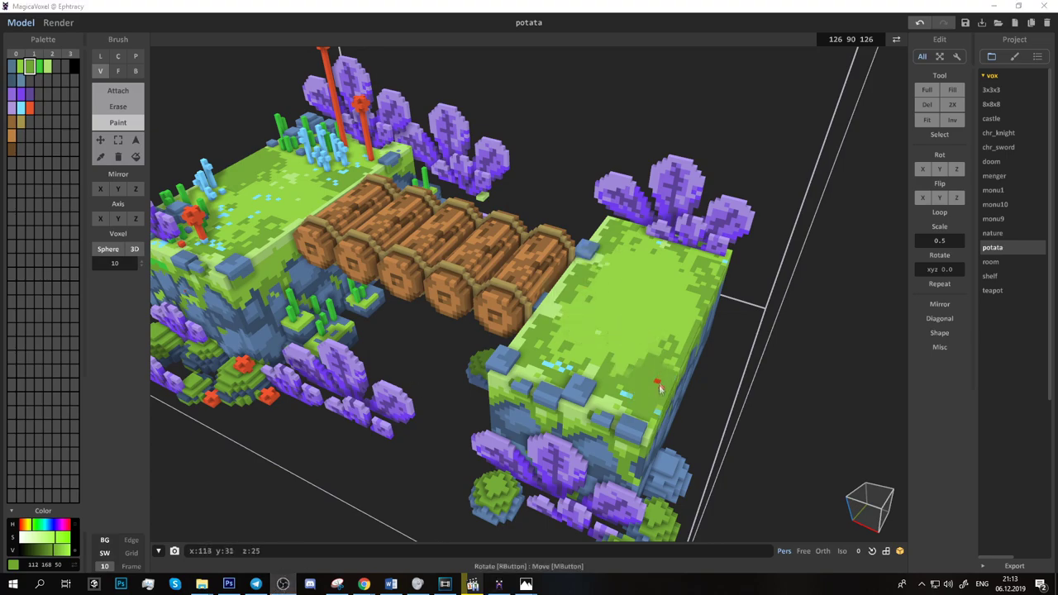
pyautogui.moveTo(388, 347); pyautogui.dragTo(412, 252, button='right')
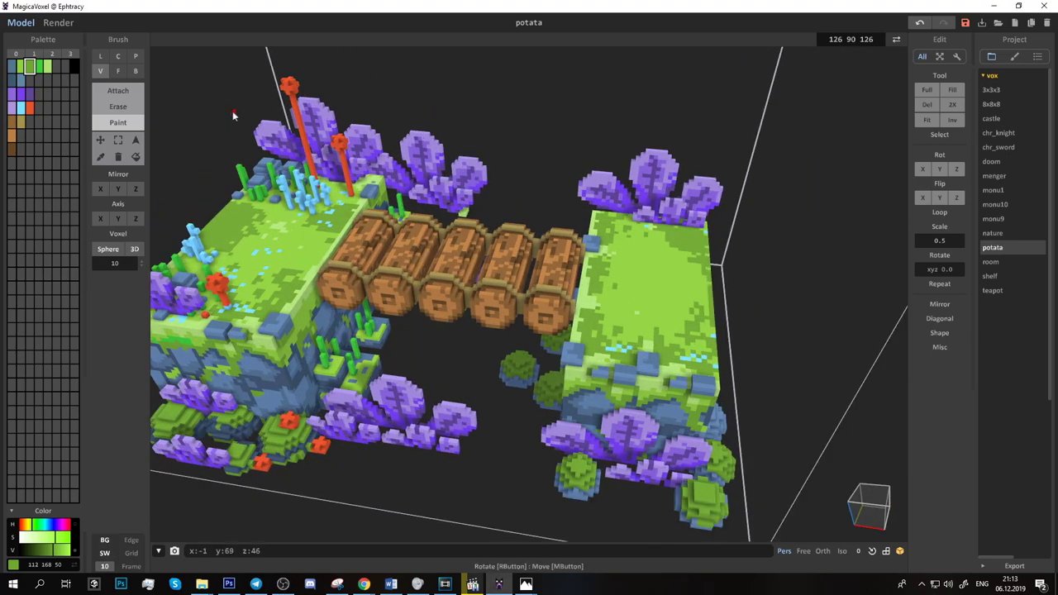
pyautogui.click(118, 91)
pyautogui.scroll(3, 690, 296)
pyautogui.moveTo(690, 296); pyautogui.dragTo(629, 248, button='right')
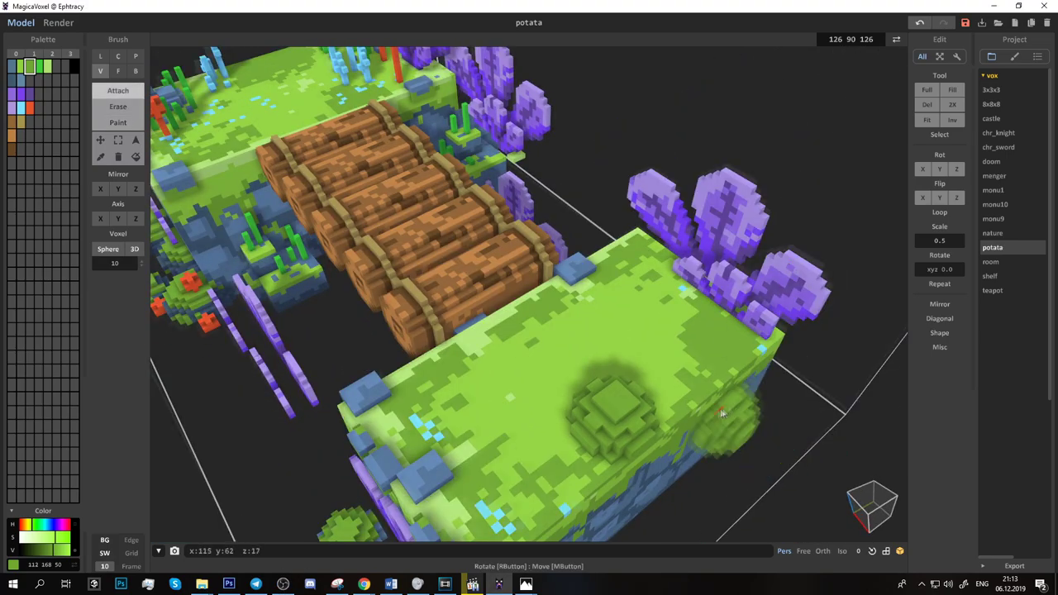
pyautogui.moveTo(141, 263); pyautogui.dragTo(141, 285)
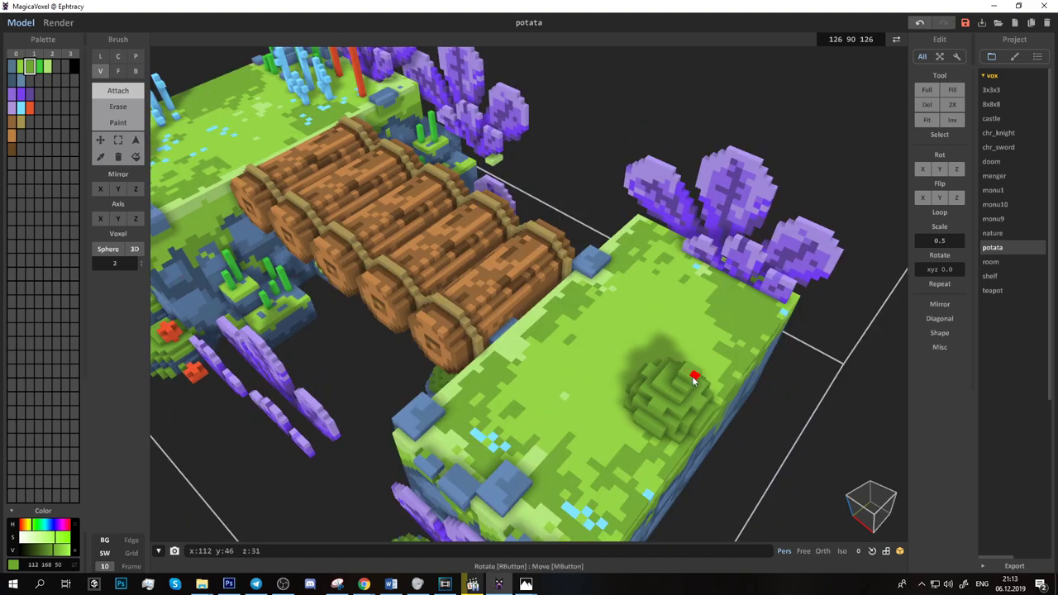
pyautogui.moveTo(694, 379)
pyautogui.mouseDown(button='right')
pyautogui.moveTo(447, 331)
pyautogui.moveTo(365, 297)
pyautogui.mouseUp(button='right')
pyautogui.click(437, 326)
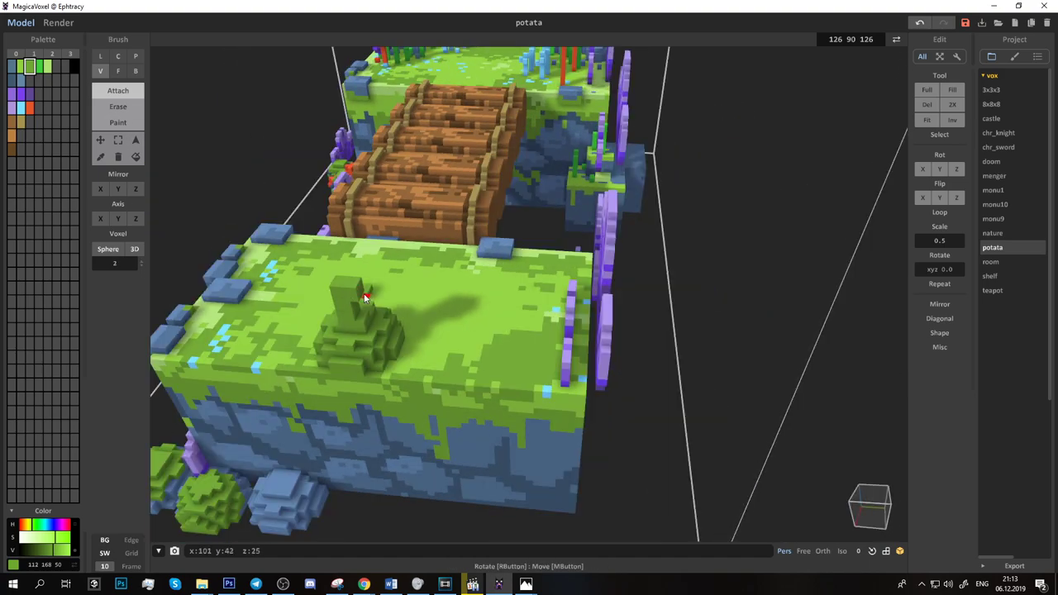
pyautogui.moveTo(371, 292); pyautogui.dragTo(379, 272)
pyautogui.moveTo(378, 271)
pyautogui.mouseDown(button='right')
pyautogui.moveTo(627, 320)
pyautogui.moveTo(623, 367)
pyautogui.moveTo(788, 256)
pyautogui.mouseUp(button='right')
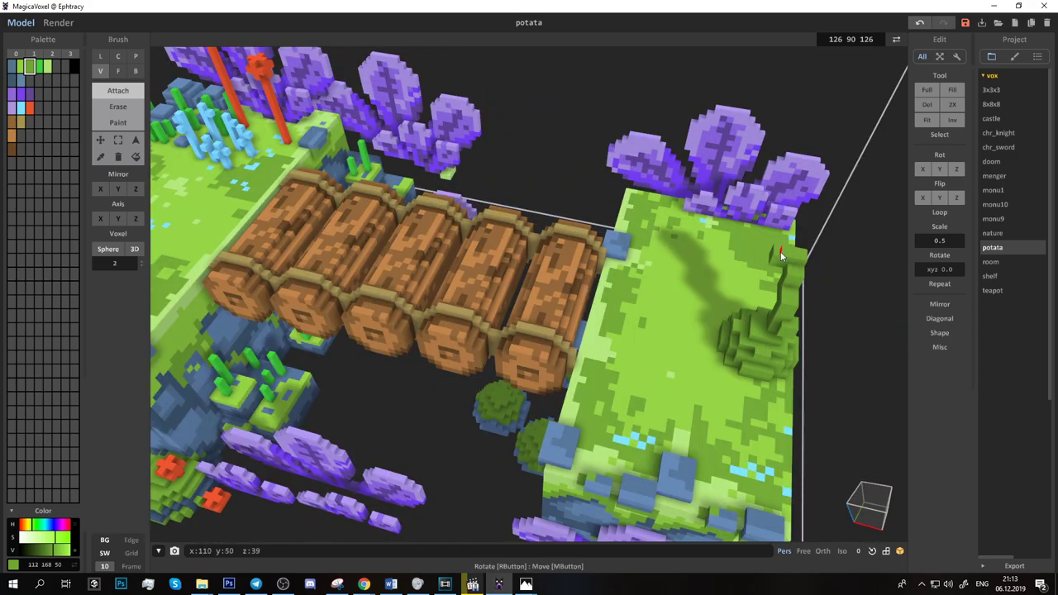
# Step: Inspect the stalk's shape and set the brush size to 5
pyautogui.scroll(3, 780, 256)
pyautogui.moveTo(886, 303)
pyautogui.mouseDown(button='right')
pyautogui.moveTo(832, 324)
pyautogui.moveTo(782, 158)
pyautogui.moveTo(533, 119)
pyautogui.moveTo(578, 157)
pyautogui.mouseUp(button='right')
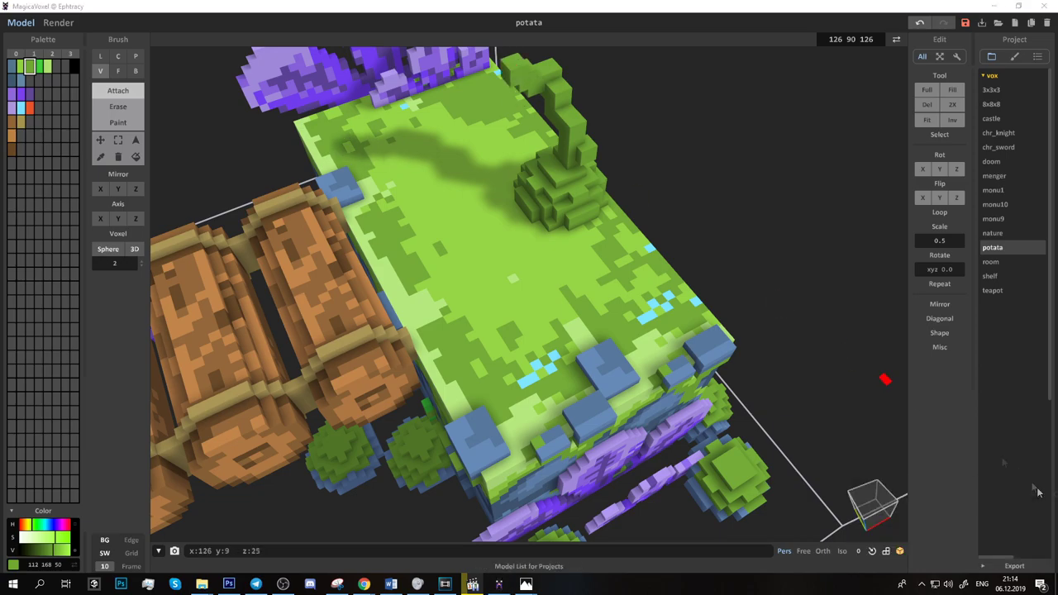
pyautogui.moveTo(885, 379)
pyautogui.mouseDown(button='right')
pyautogui.moveTo(515, 118)
pyautogui.moveTo(480, 149)
pyautogui.moveTo(484, 139)
pyautogui.moveTo(455, 308)
pyautogui.mouseUp(button='right')
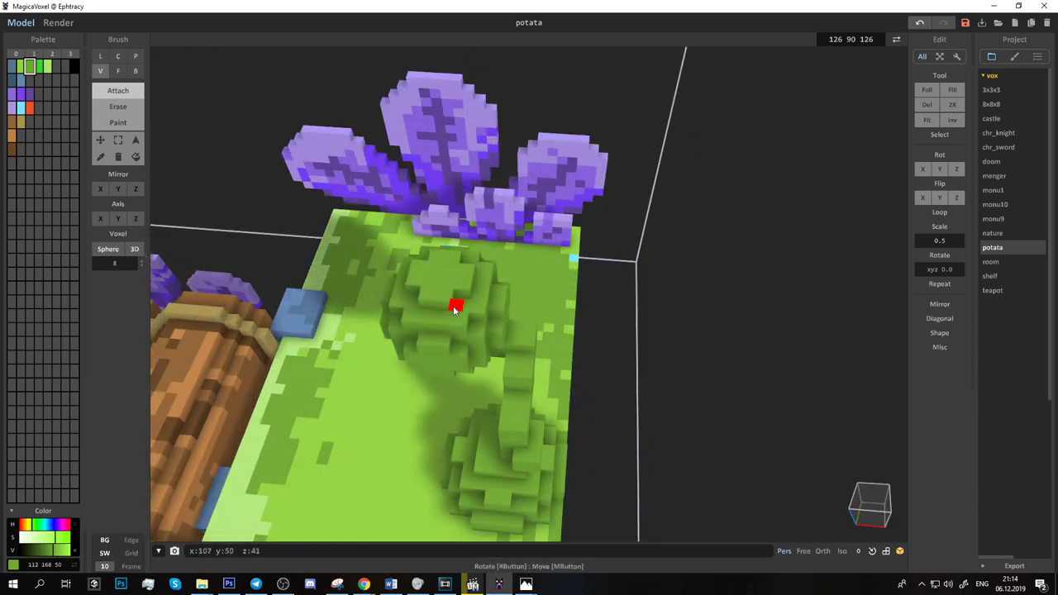
pyautogui.moveTo(115, 263); pyautogui.dragTo(103, 263)
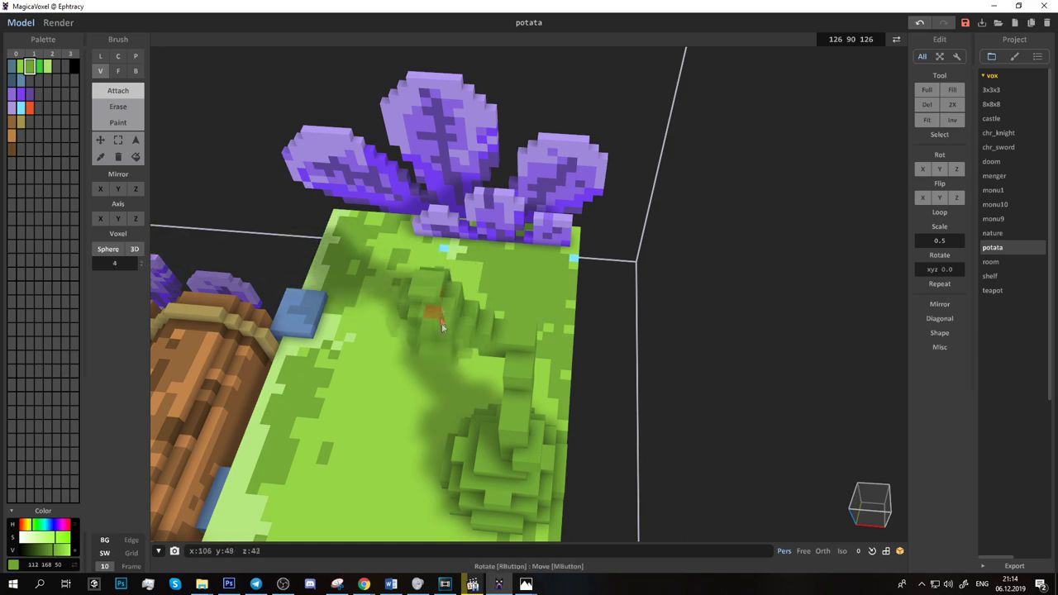
pyautogui.moveTo(442, 327); pyautogui.dragTo(593, 250, button='right')
pyautogui.moveTo(115, 263); pyautogui.dragTo(124, 263)
pyautogui.moveTo(472, 295)
pyautogui.mouseDown(button='right')
pyautogui.moveTo(560, 312)
pyautogui.moveTo(347, 206)
pyautogui.moveTo(475, 117)
pyautogui.moveTo(407, 246)
pyautogui.moveTo(291, 155)
pyautogui.moveTo(671, 182)
pyautogui.moveTo(701, 289)
pyautogui.moveTo(678, 145)
pyautogui.moveTo(484, 100)
pyautogui.mouseUp(button='right')
# Step: Pick orange and cap the stalk with a flat block using the B brush
pyautogui.keyDown('alt'); pyautogui.click(515, 291); pyautogui.keyUp('alt')
pyautogui.press('b')
pyautogui.press('f')
pyautogui.press('b')
pyautogui.press('f')
pyautogui.scroll(5, 642, 188)
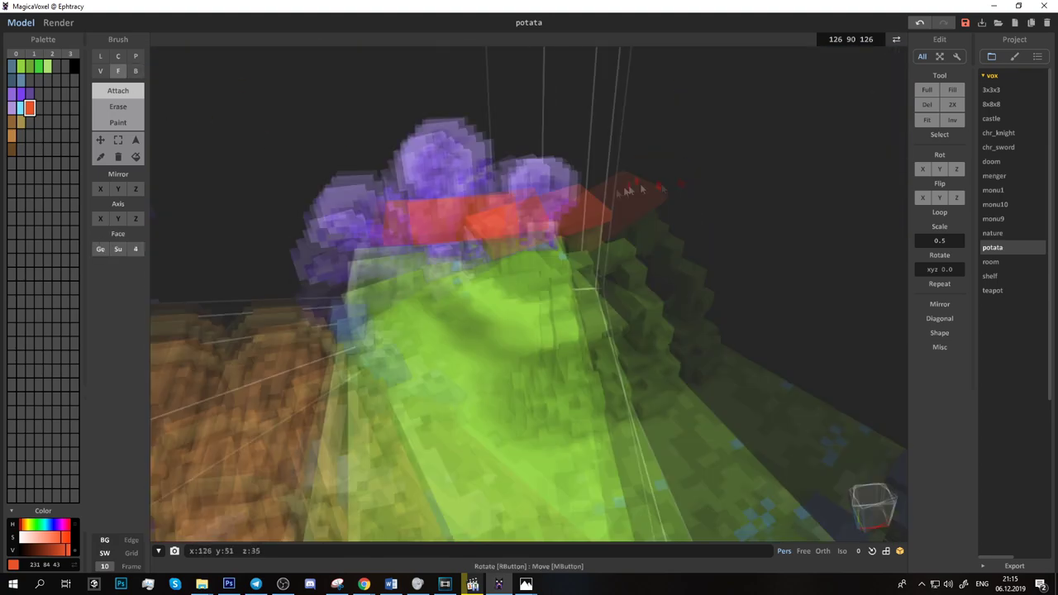
pyautogui.scroll(-5, 643, 190)
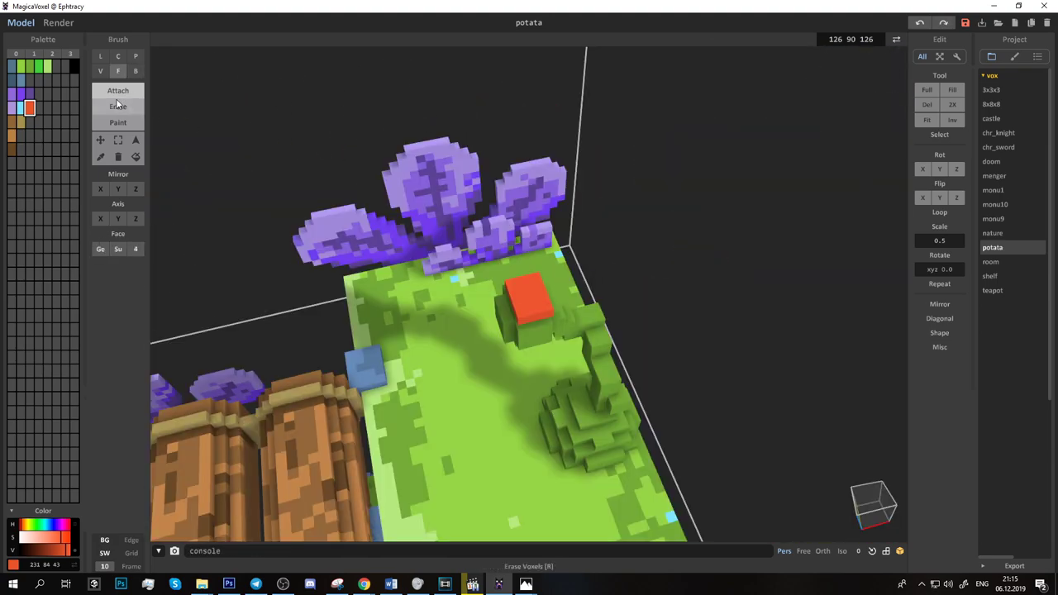
# Step: Draw a wide orange disc cap of radius 8 on top of the upper stalk
pyautogui.click(118, 57)
pyautogui.moveTo(529, 294); pyautogui.dragTo(473, 343)
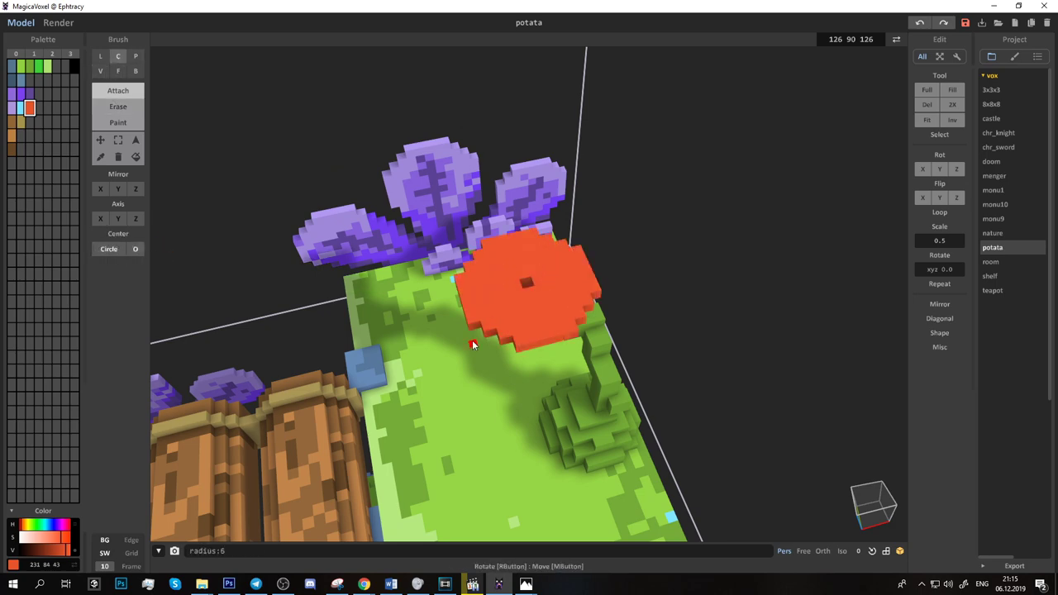
pyautogui.moveTo(473, 342)
pyautogui.mouseDown(button='right')
pyautogui.moveTo(529, 289)
pyautogui.moveTo(431, 338)
pyautogui.mouseUp(button='right')
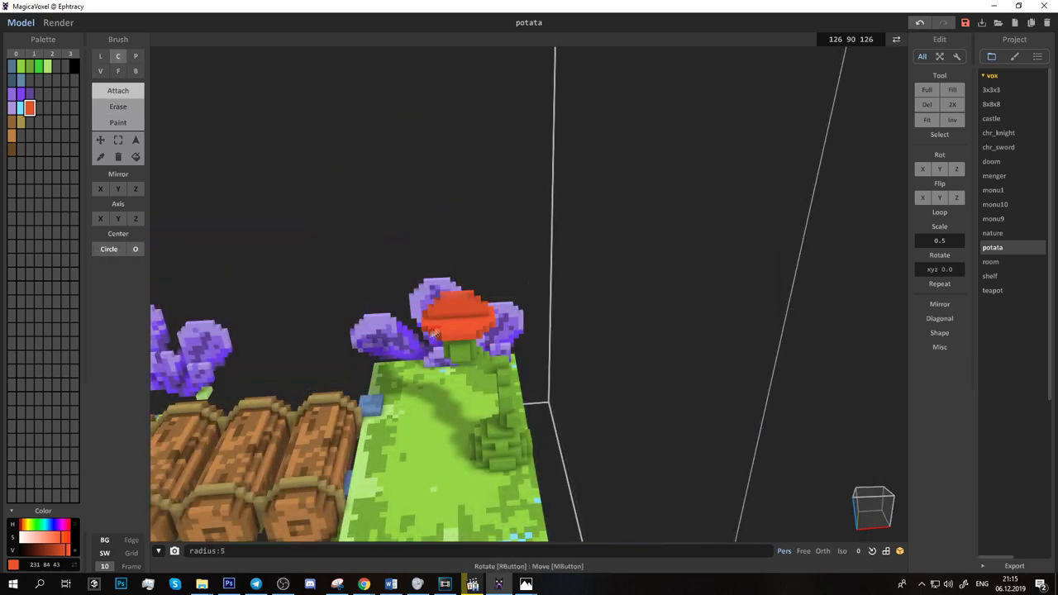
pyautogui.moveTo(456, 308); pyautogui.dragTo(431, 331)
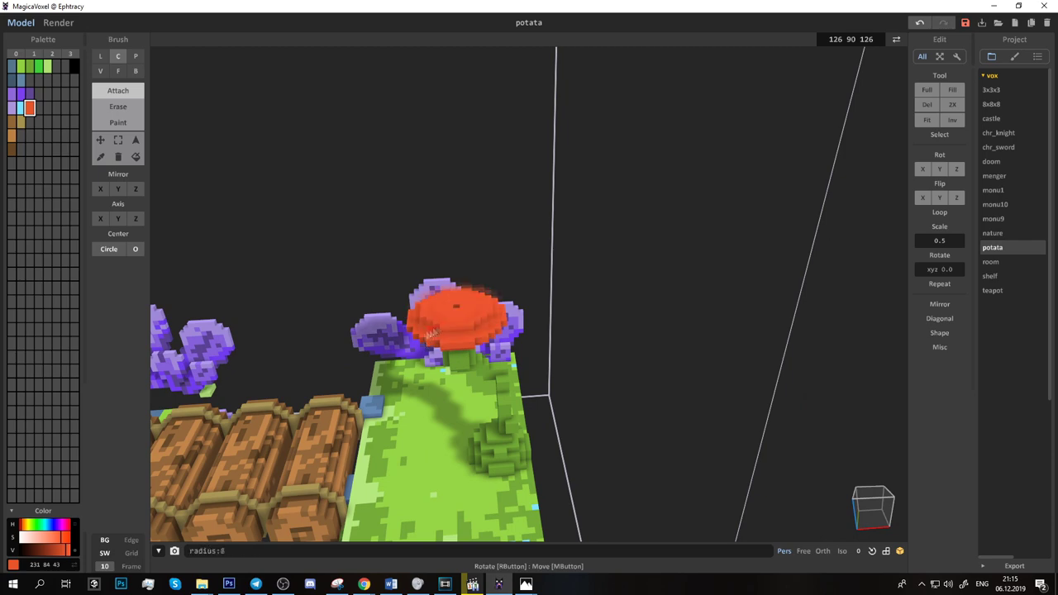
pyautogui.moveTo(431, 331); pyautogui.dragTo(449, 437, button='right')
# Step: Add a second orange disc cap of radius 9 on the lower stalk
pyautogui.click(100, 71)
pyautogui.click(30, 67)
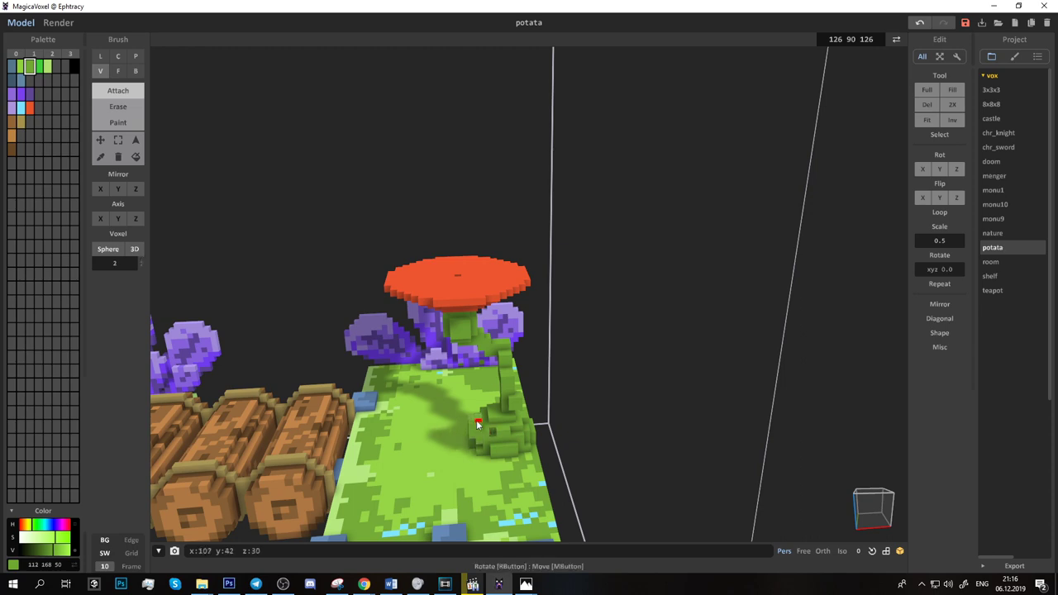
pyautogui.moveTo(487, 396)
pyautogui.mouseDown(button='right')
pyautogui.moveTo(347, 396)
pyautogui.moveTo(339, 488)
pyautogui.mouseUp(button='right')
pyautogui.click(118, 55)
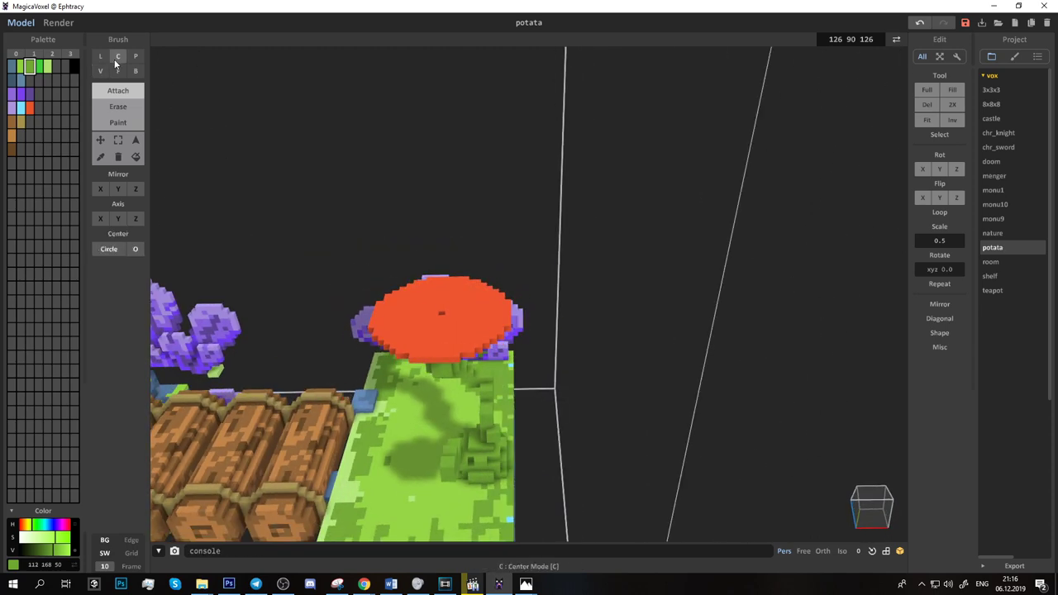
pyautogui.click(30, 108)
pyautogui.moveTo(444, 457)
pyautogui.mouseDown()
pyautogui.moveTo(429, 479)
pyautogui.moveTo(406, 488)
pyautogui.mouseUp()
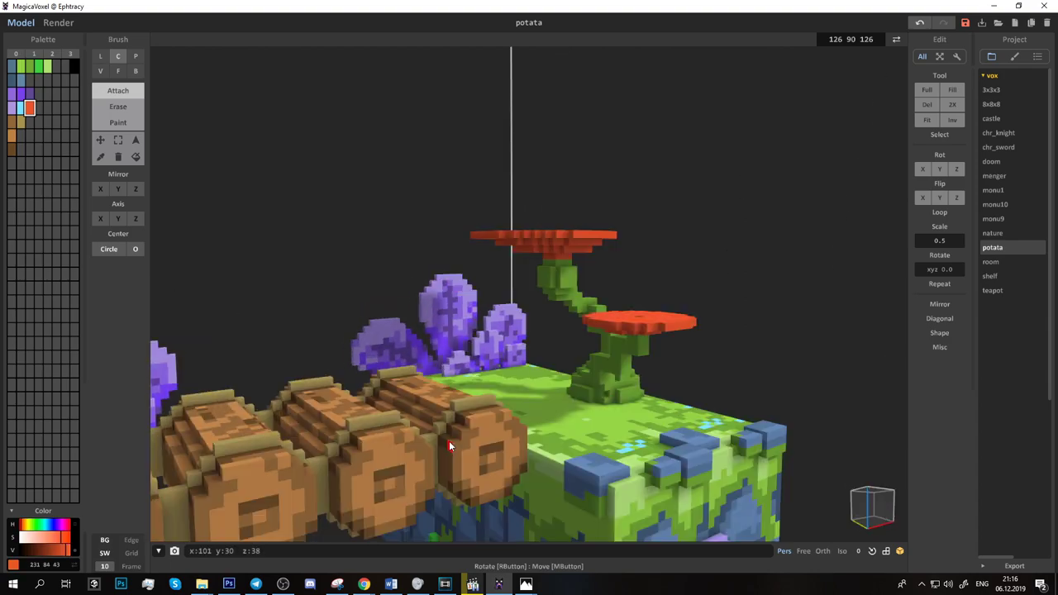
pyautogui.moveTo(405, 488); pyautogui.dragTo(402, 425, button='right')
pyautogui.moveTo(402, 425); pyautogui.dragTo(348, 471)
pyautogui.moveTo(348, 471); pyautogui.dragTo(350, 479, button='right')
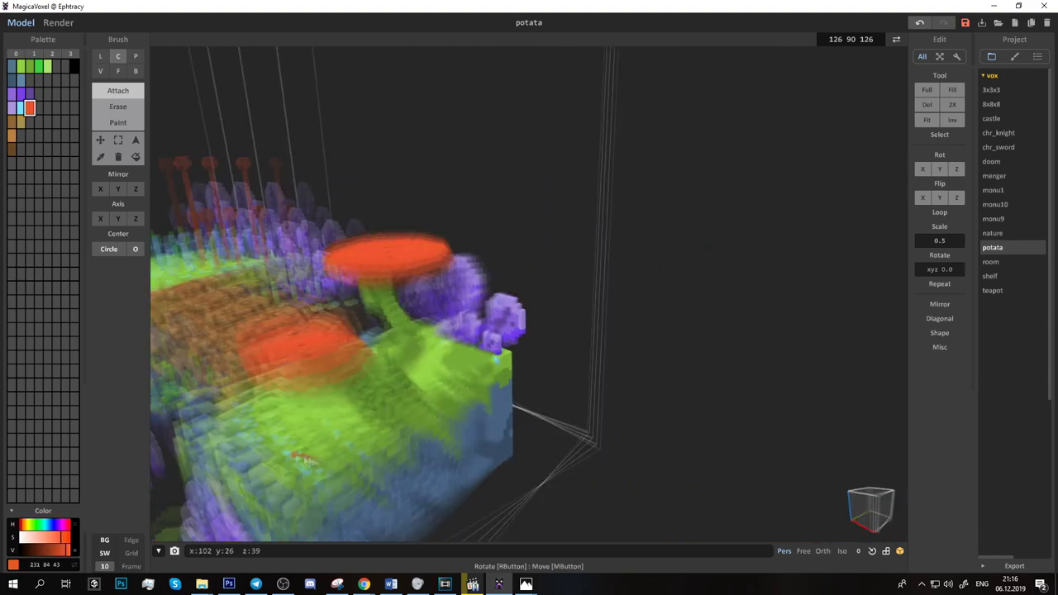
# Step: Set Paint mode with the sphere brush and select the swatch beside orange
pyautogui.click(113, 126)
pyautogui.press('v')
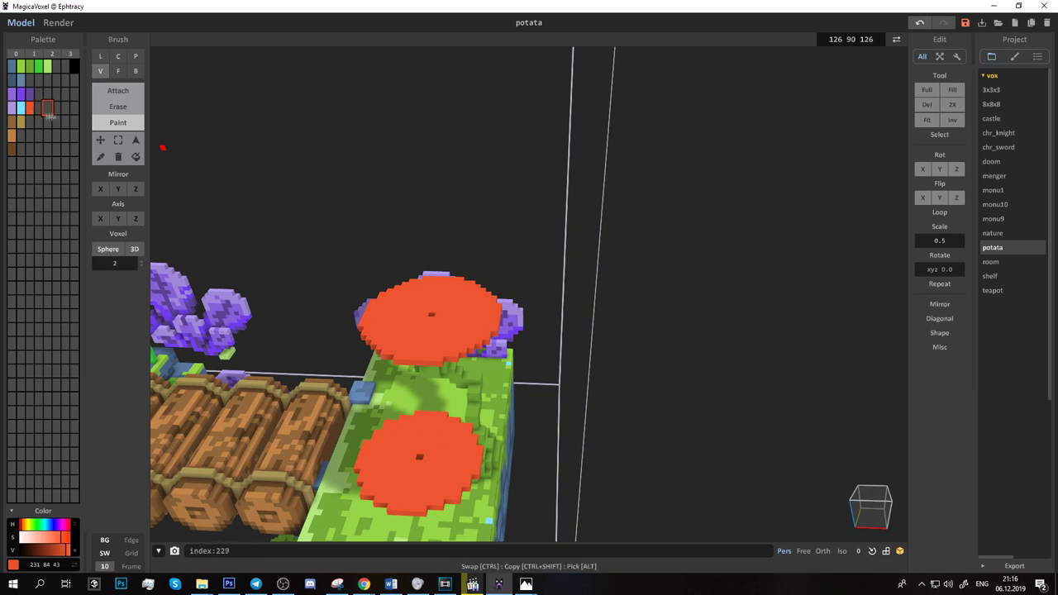
pyautogui.click(38, 108)
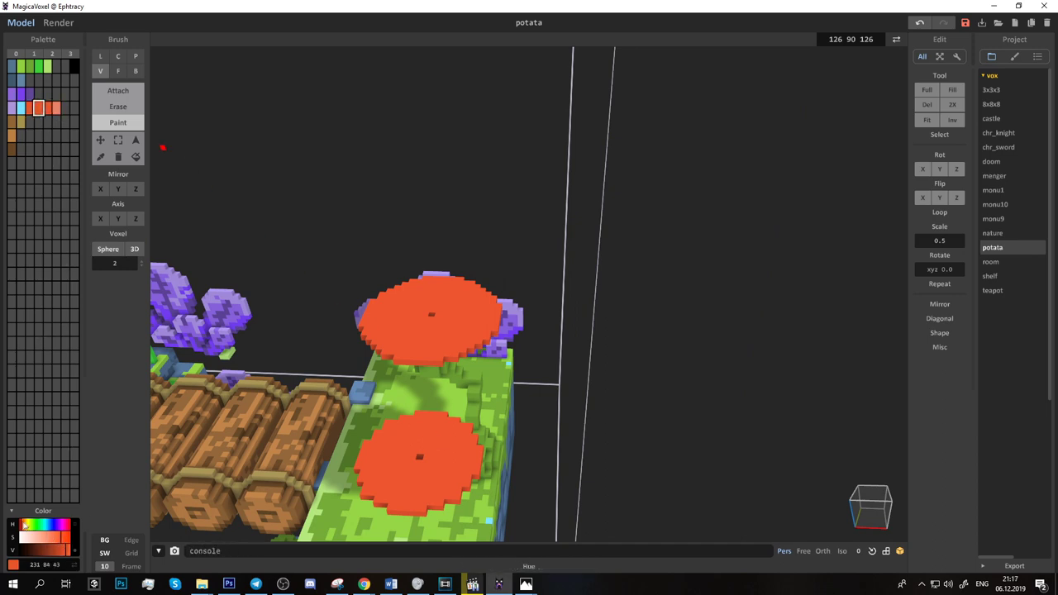
# Step: Paint salmon rims around the upper and lower orange caps, undoing stray strokes
pyautogui.hotkey('ctrl', 'z')
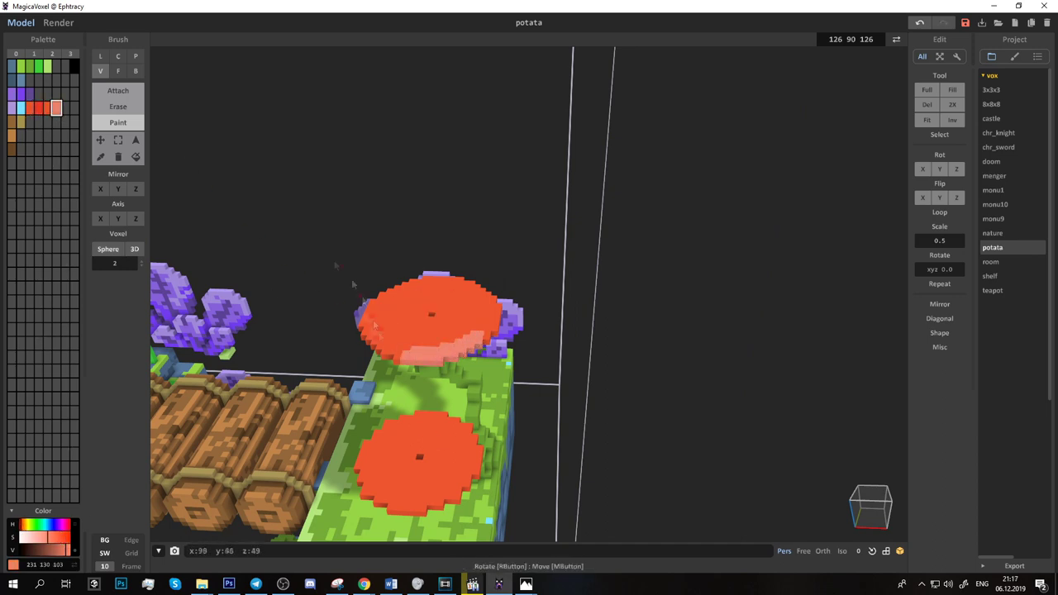
pyautogui.hotkey('ctrl', 'z')
pyautogui.moveTo(452, 213)
pyautogui.mouseDown(button='right')
pyautogui.moveTo(573, 286)
pyautogui.moveTo(566, 406)
pyautogui.mouseUp(button='right')
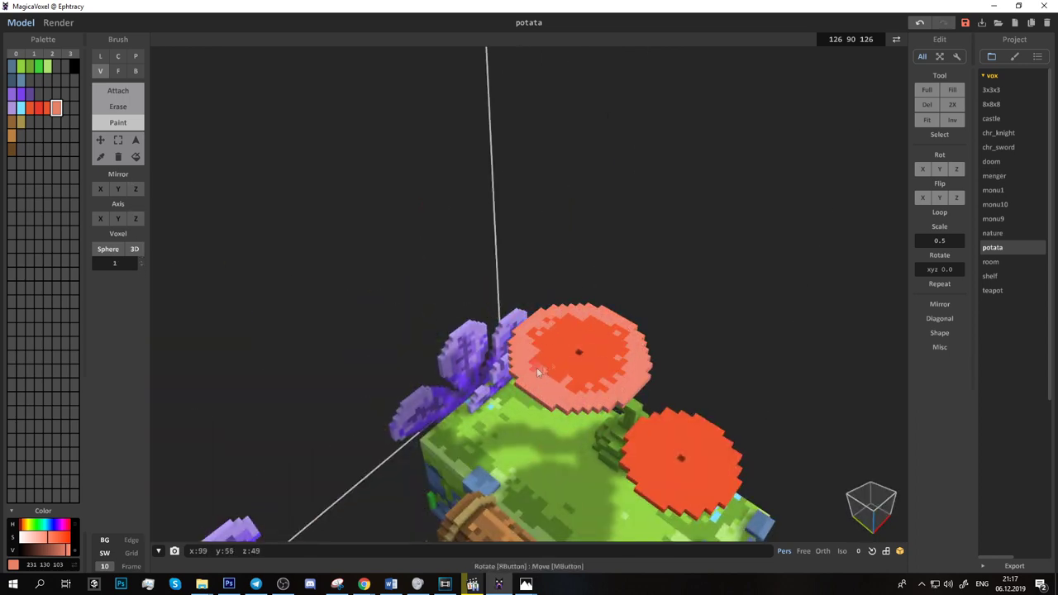
pyautogui.moveTo(565, 309); pyautogui.dragTo(621, 314, button='right')
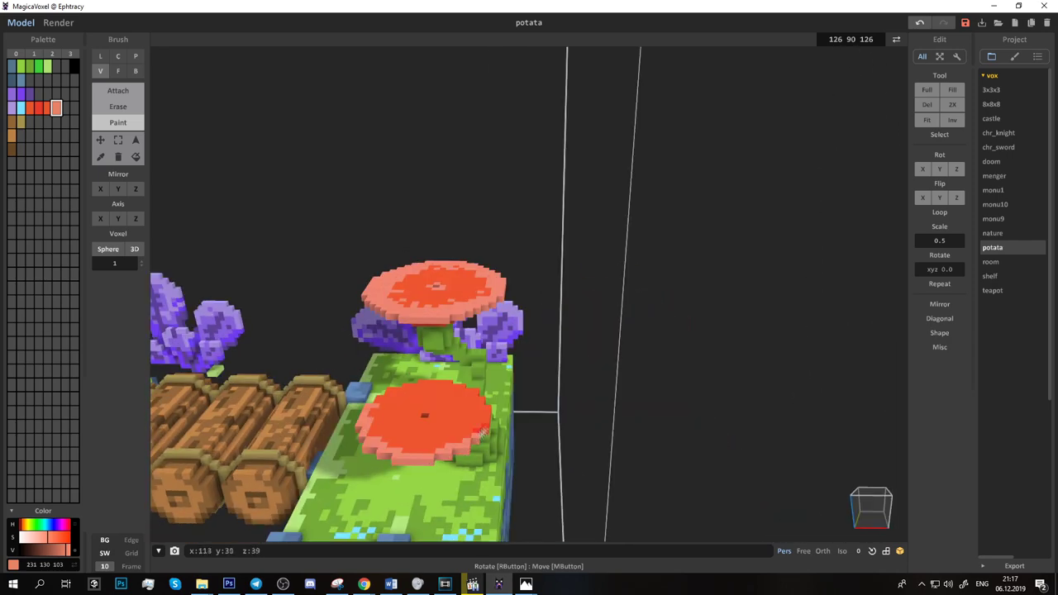
pyautogui.hotkey('ctrl', 'z')
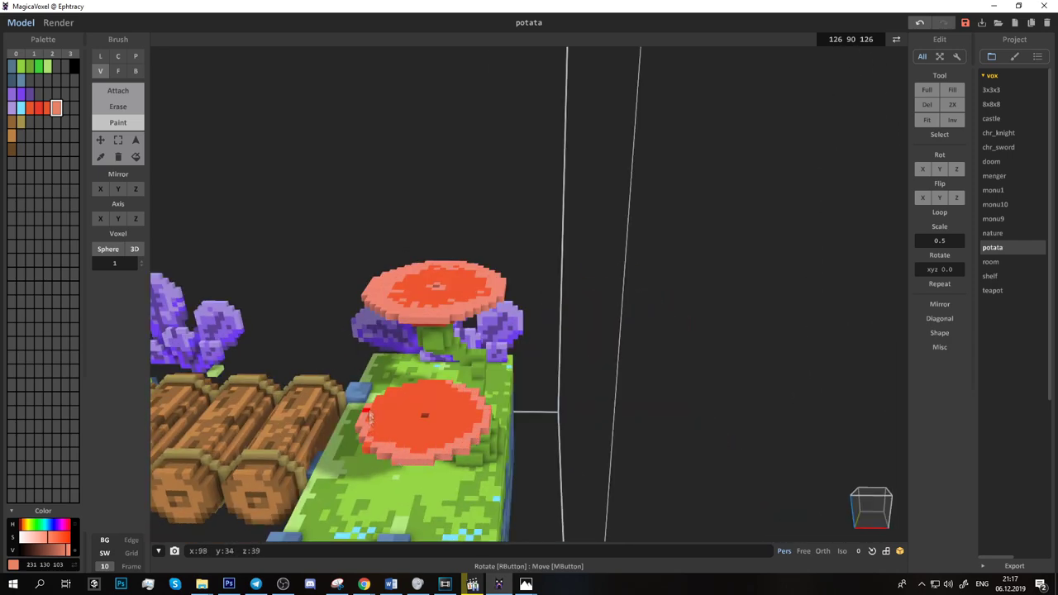
pyautogui.moveTo(412, 391); pyautogui.dragTo(544, 344, button='right')
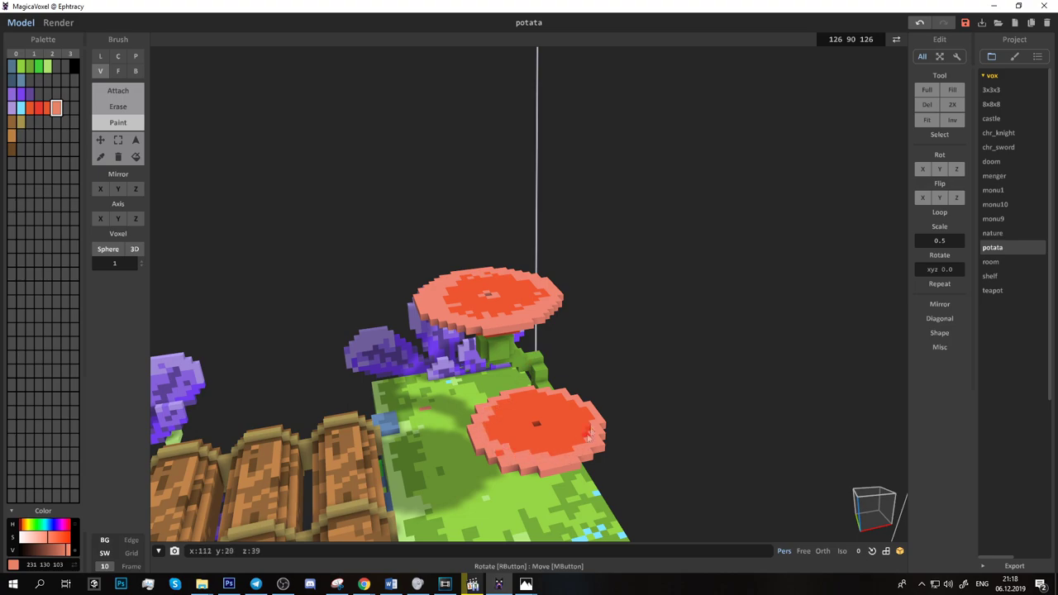
pyautogui.scroll(-5, 560, 429)
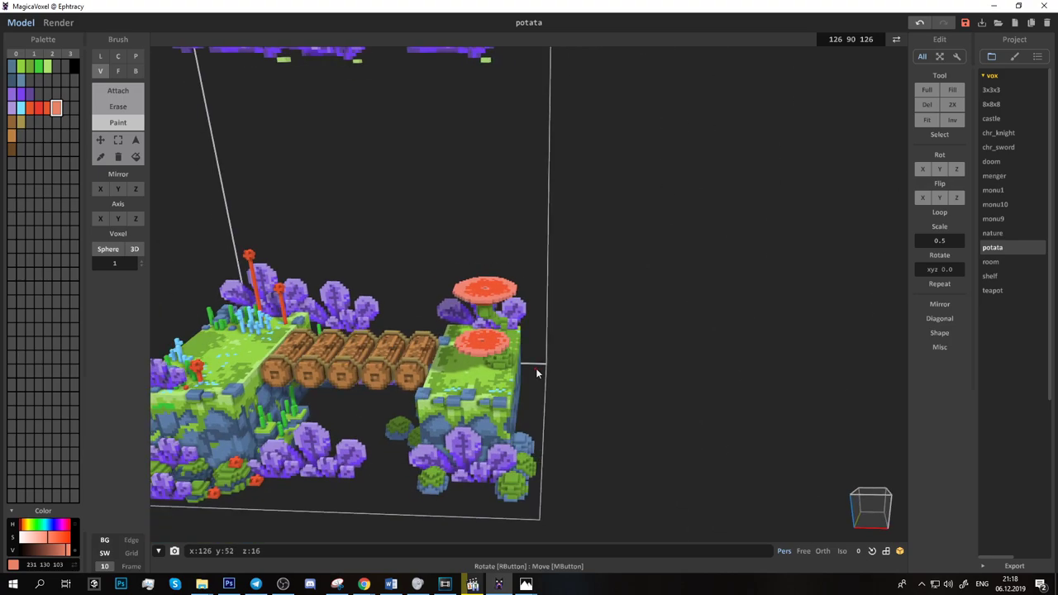
pyautogui.moveTo(536, 368)
pyautogui.mouseDown(button='right')
pyautogui.moveTo(333, 375)
pyautogui.moveTo(485, 365)
pyautogui.mouseUp(button='right')
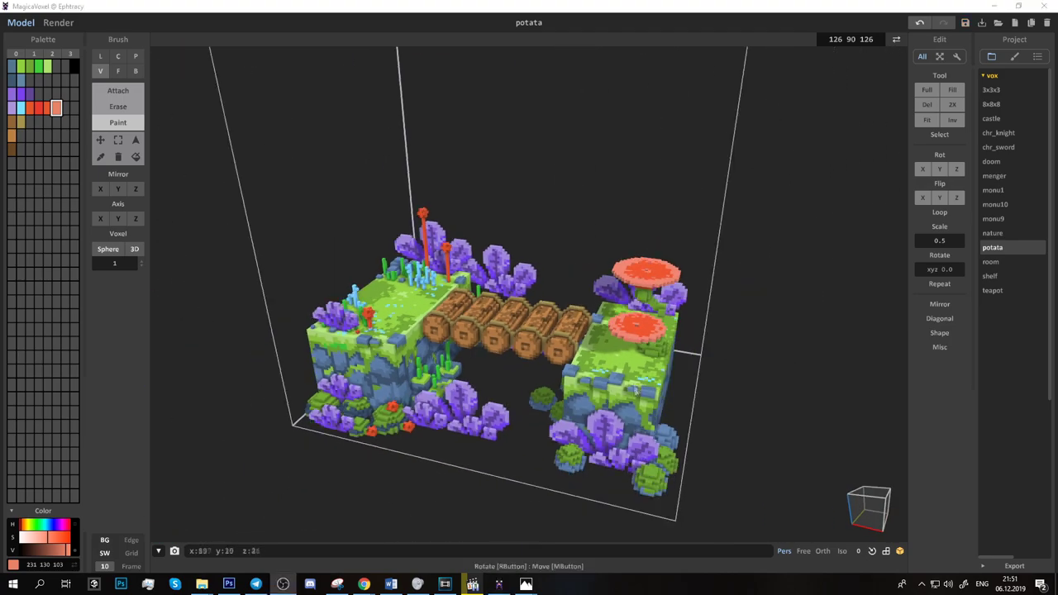
pyautogui.scroll(4, 479, 367)
pyautogui.scroll(4, 408, 378)
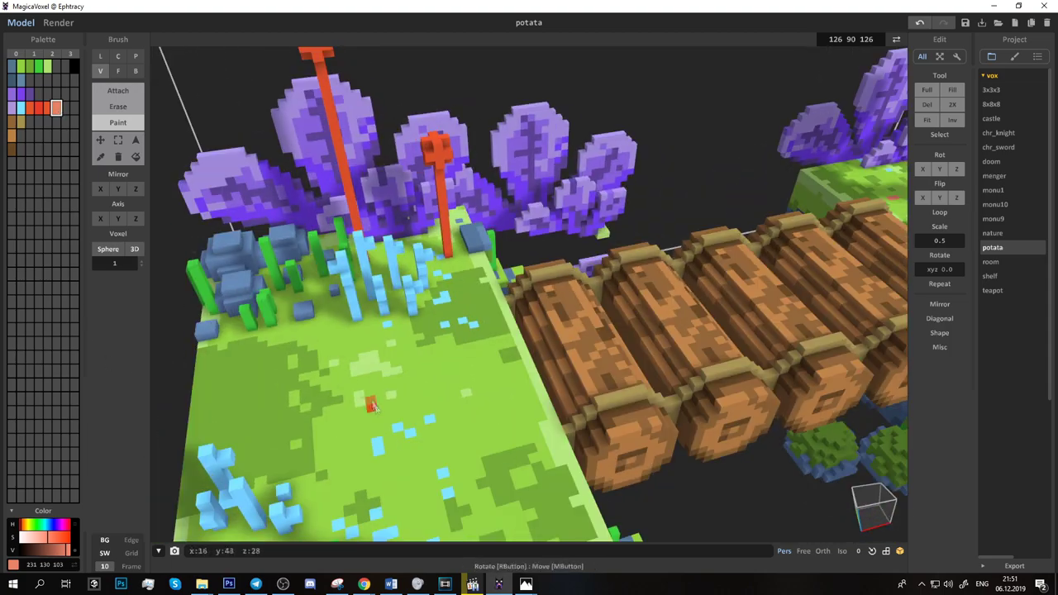
# Step: Draw a tall pink box body for the pig on the left grass block
pyautogui.click(66, 107)
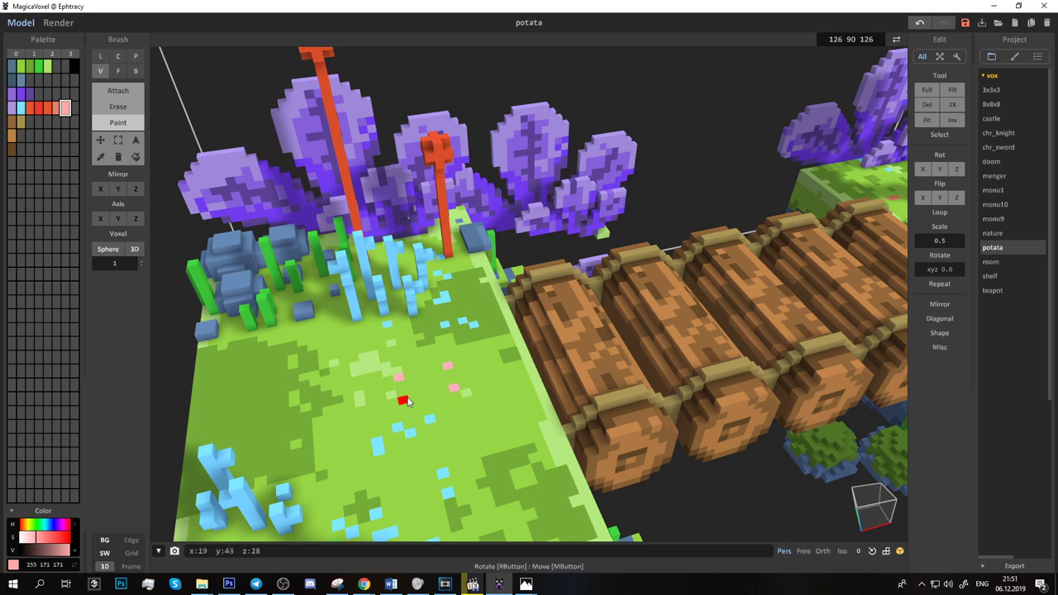
pyautogui.press('1')
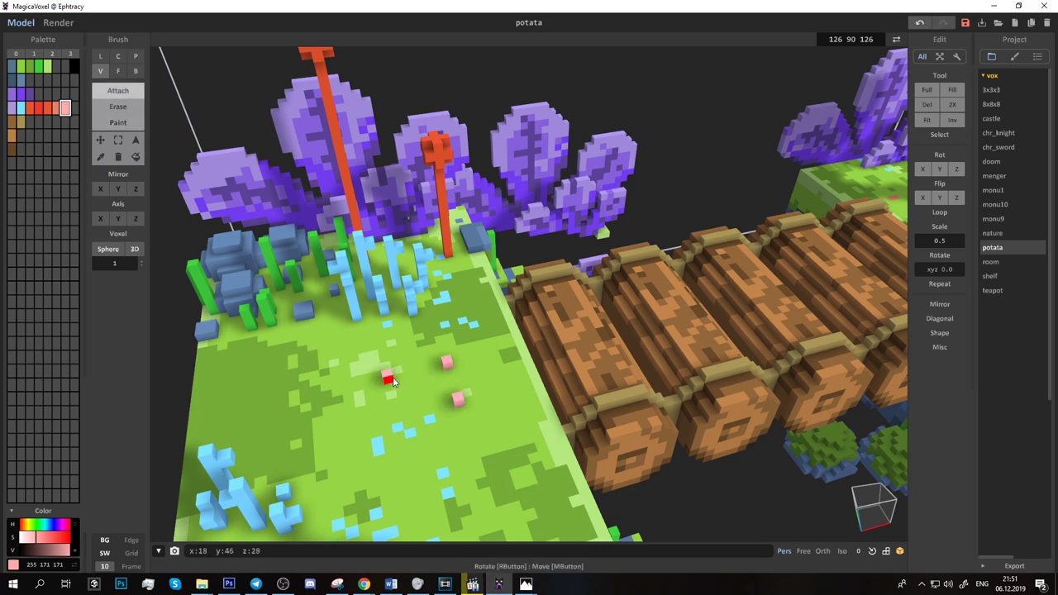
pyautogui.moveTo(436, 350); pyautogui.dragTo(508, 390, button='right')
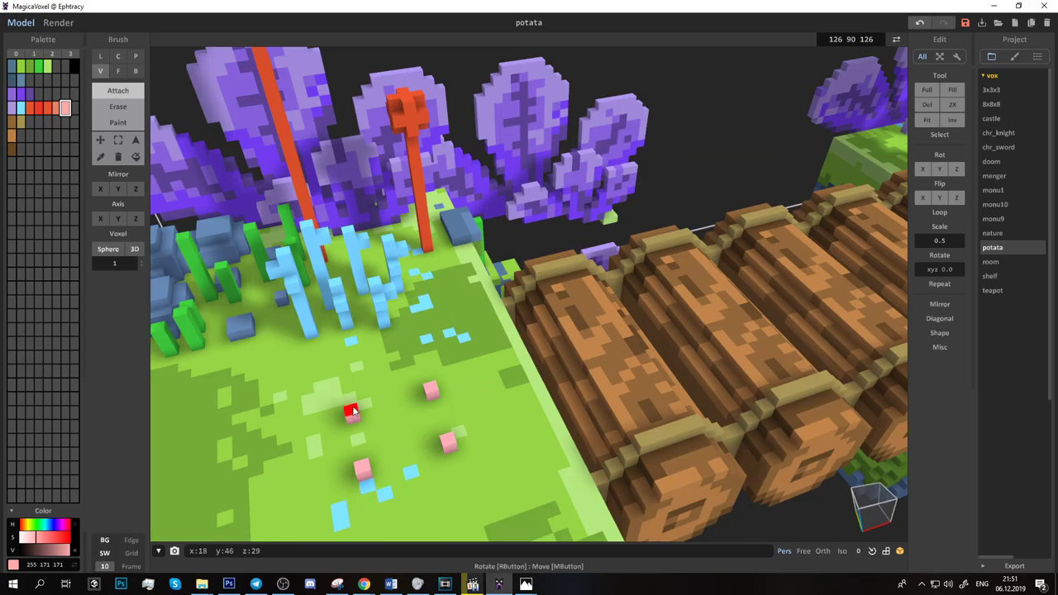
pyautogui.click(135, 71)
pyautogui.moveTo(352, 405); pyautogui.dragTo(447, 442)
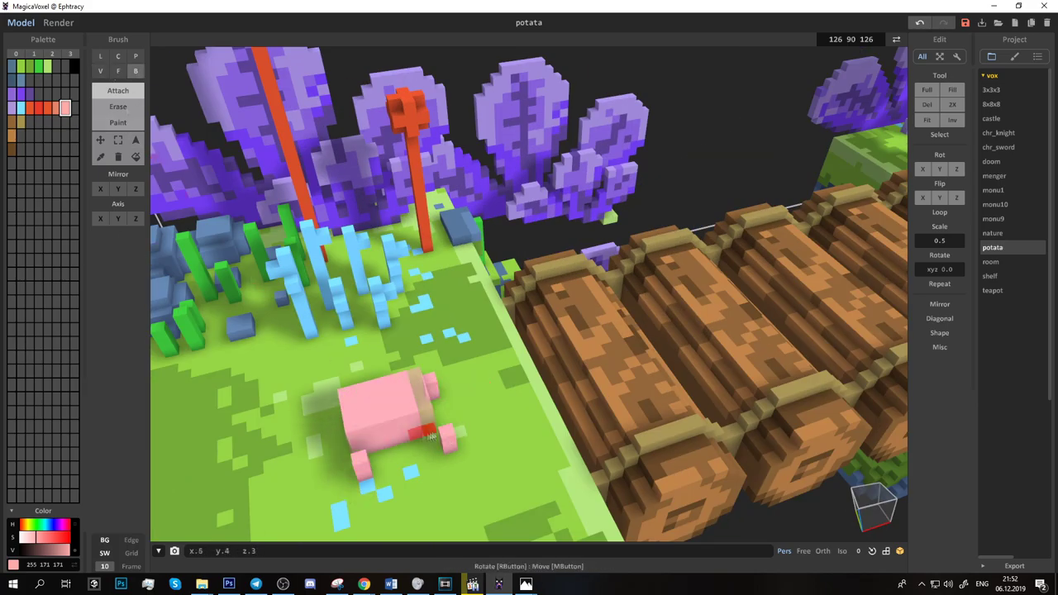
pyautogui.moveTo(447, 442)
pyautogui.mouseDown(button='right')
pyautogui.moveTo(347, 204)
pyautogui.moveTo(303, 307)
pyautogui.moveTo(326, 243)
pyautogui.mouseUp(button='right')
pyautogui.click(302, 307)
# Step: Attach a pink head block to the front of the pig's body
pyautogui.moveTo(327, 242); pyautogui.dragTo(354, 243)
pyautogui.moveTo(354, 243)
pyautogui.mouseDown(button='right')
pyautogui.moveTo(295, 141)
pyautogui.moveTo(377, 279)
pyautogui.moveTo(446, 281)
pyautogui.mouseUp(button='right')
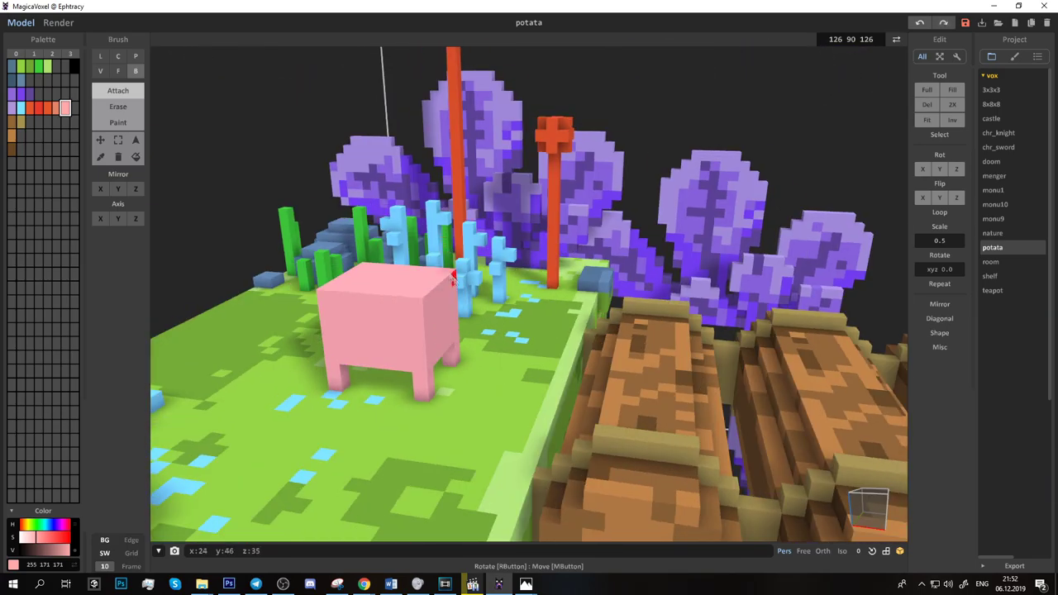
pyautogui.moveTo(419, 361)
pyautogui.mouseDown(button='right')
pyautogui.moveTo(478, 269)
pyautogui.moveTo(459, 263)
pyautogui.moveTo(364, 314)
pyautogui.mouseUp(button='right')
pyautogui.press('f')
pyautogui.press('b')
pyautogui.moveTo(364, 314); pyautogui.dragTo(389, 327)
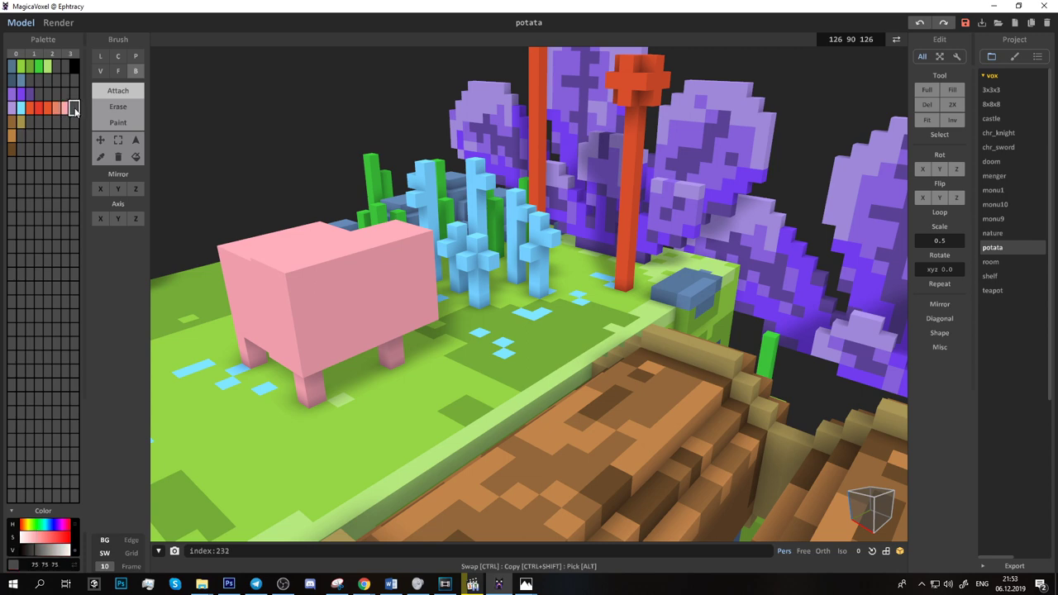
# Step: Add a red snout box and paint the pig's two eyes dark grey
pyautogui.click(65, 122)
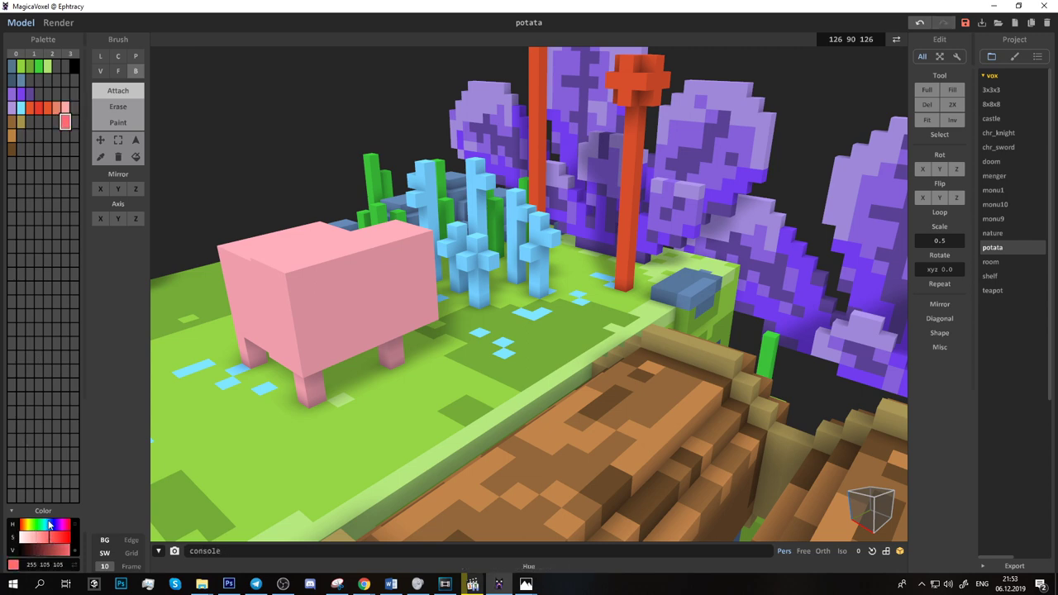
pyautogui.moveTo(346, 307); pyautogui.dragTo(406, 323)
pyautogui.click(118, 122)
pyautogui.click(66, 66)
pyautogui.click(323, 295)
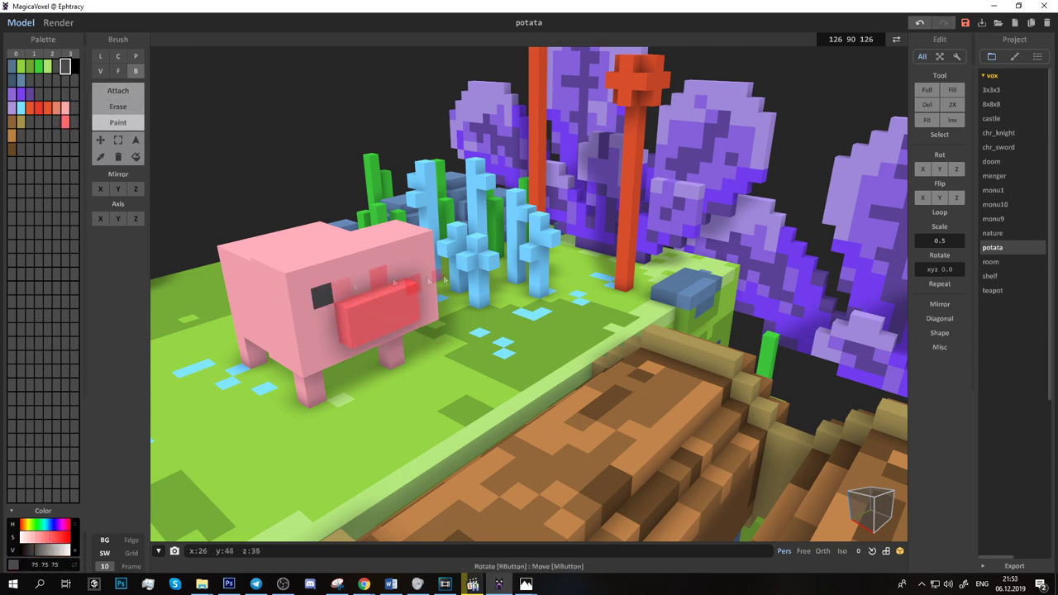
pyautogui.click(411, 267)
# Step: Attach two red ears on top of the pig's head
pyautogui.keyDown('alt'); pyautogui.click(375, 319); pyautogui.keyUp('alt')
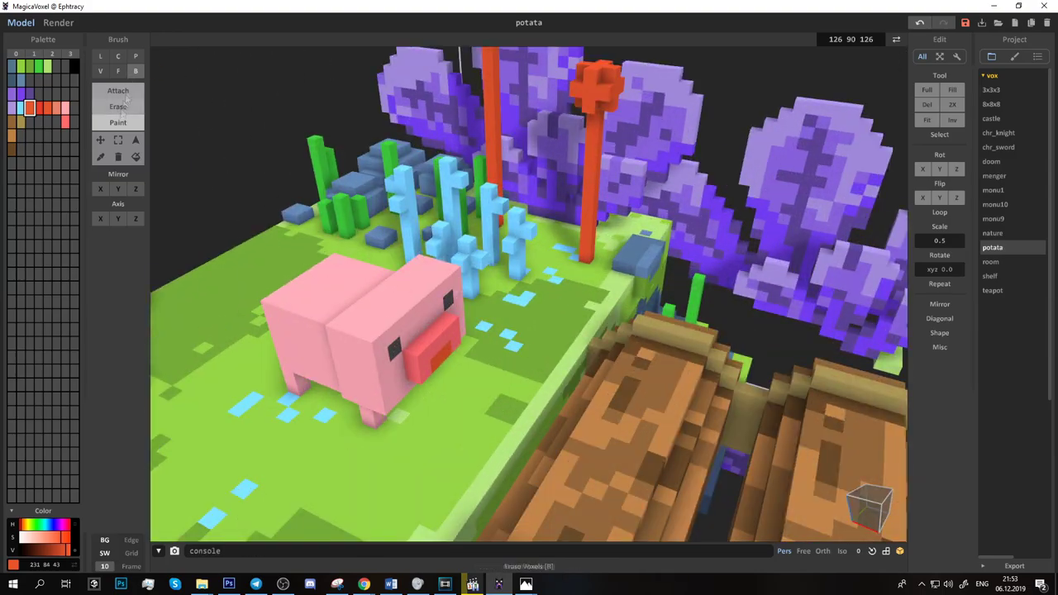
pyautogui.keyDown('alt'); pyautogui.click(397, 329); pyautogui.keyUp('alt')
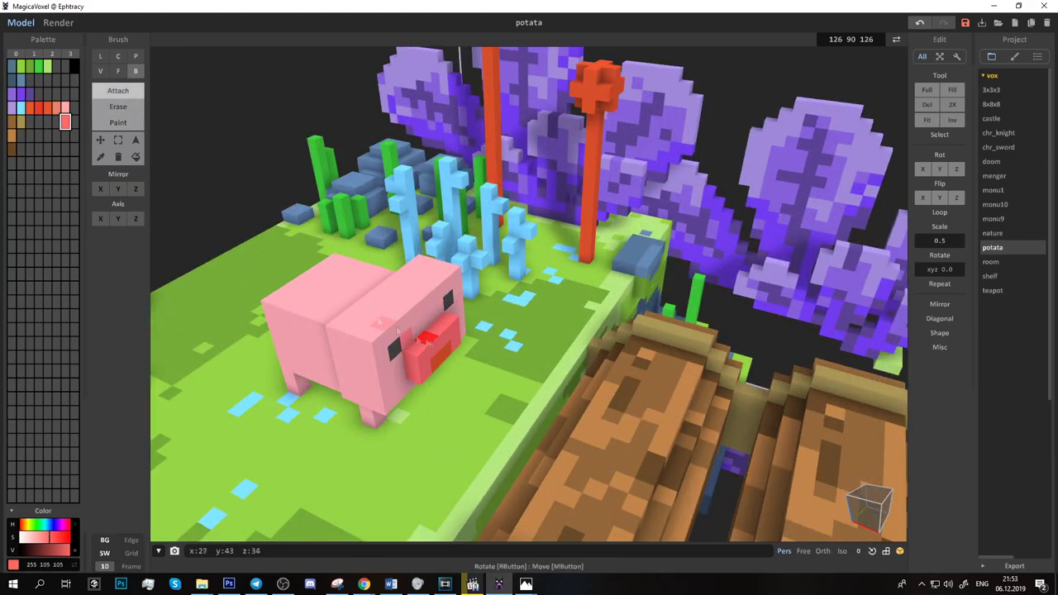
pyautogui.click(409, 258)
pyautogui.click(422, 244)
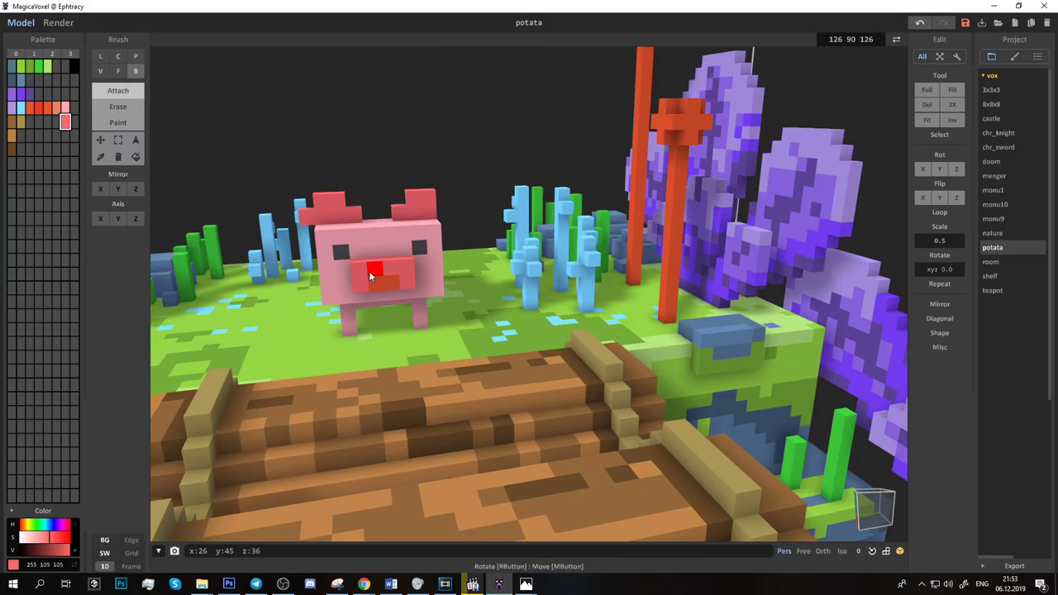
pyautogui.moveTo(369, 271)
pyautogui.mouseDown(button='right')
pyautogui.moveTo(310, 293)
pyautogui.moveTo(487, 204)
pyautogui.mouseUp(button='right')
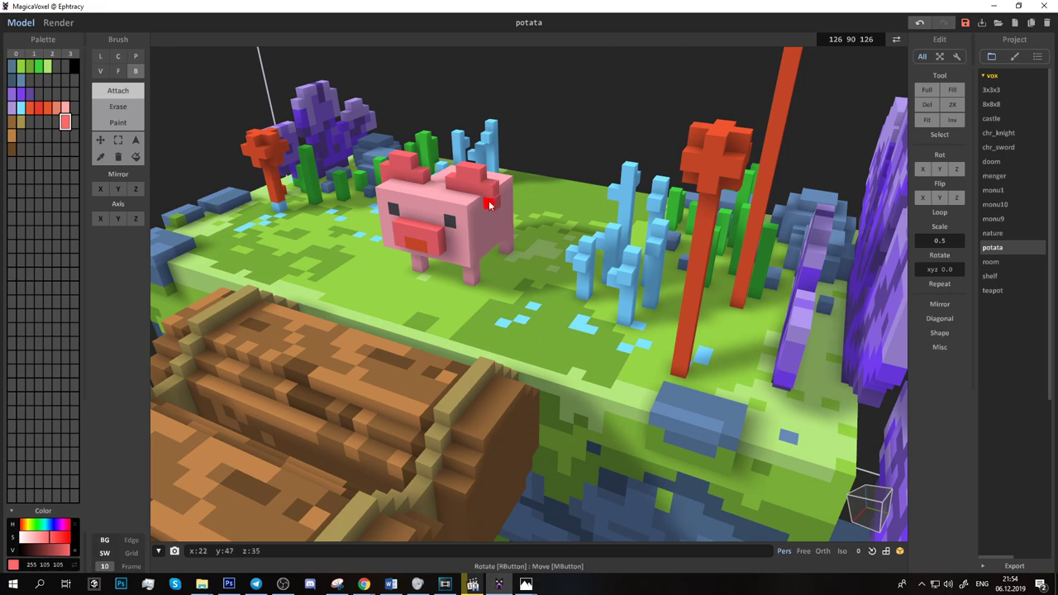
pyautogui.moveTo(489, 205); pyautogui.dragTo(437, 267, button='right')
# Step: Inspect the pig and bridge from several close angles, toggling paint and erase modes
pyautogui.press('alt')
pyautogui.scroll(3, 446, 275)
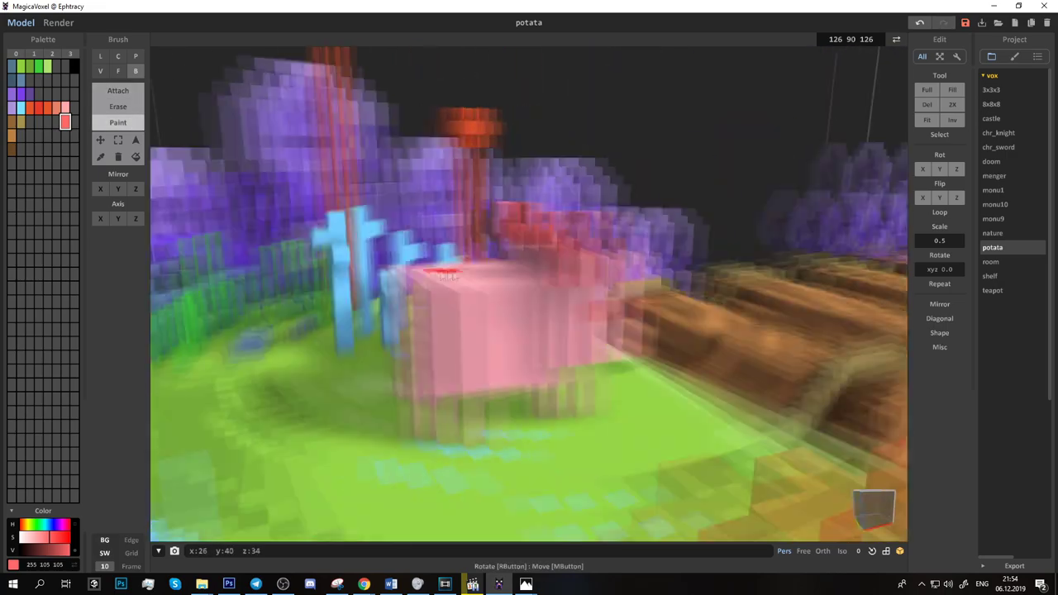
pyautogui.scroll(2, 496, 298)
pyautogui.press('ctrl')
pyautogui.scroll(2, 601, 341)
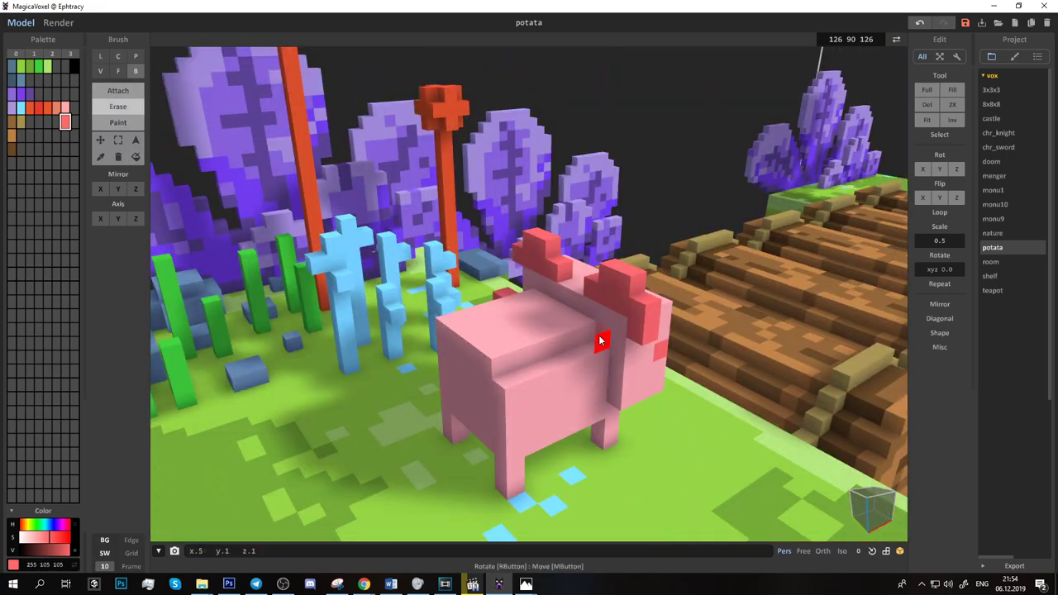
pyautogui.moveTo(601, 341)
pyautogui.mouseDown(button='right')
pyautogui.moveTo(305, 353)
pyautogui.moveTo(350, 279)
pyautogui.moveTo(433, 307)
pyautogui.moveTo(476, 339)
pyautogui.moveTo(537, 314)
pyautogui.moveTo(413, 273)
pyautogui.moveTo(513, 248)
pyautogui.moveTo(648, 239)
pyautogui.moveTo(538, 289)
pyautogui.mouseUp(button='right')
pyautogui.scroll(-5, 647, 240)
pyautogui.scroll(8, 498, 318)
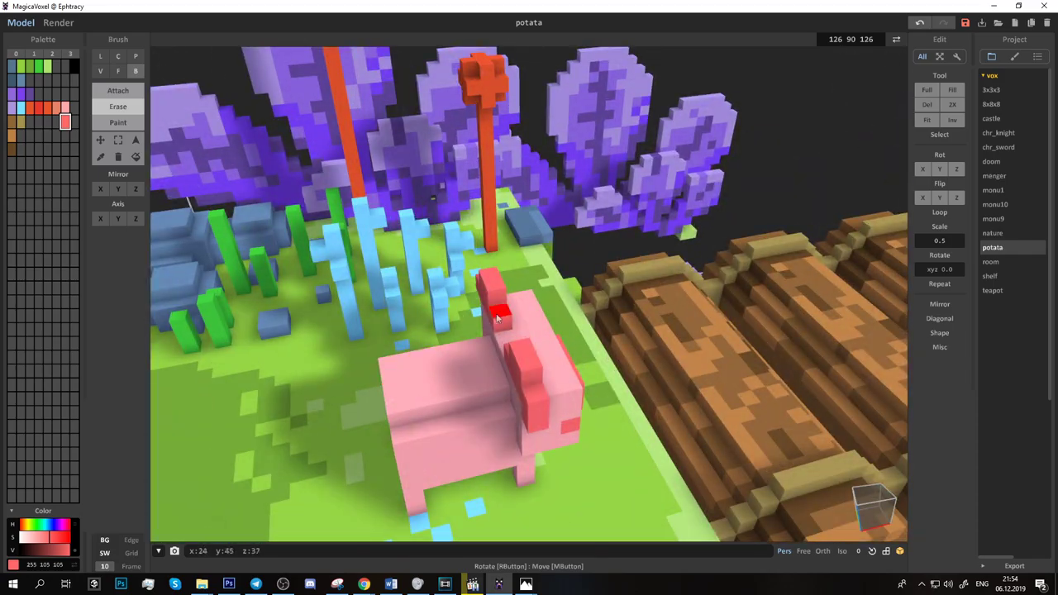
pyautogui.moveTo(413, 339)
pyautogui.mouseDown(button='right')
pyautogui.moveTo(439, 350)
pyautogui.moveTo(425, 344)
pyautogui.moveTo(562, 309)
pyautogui.moveTo(399, 396)
pyautogui.mouseUp(button='right')
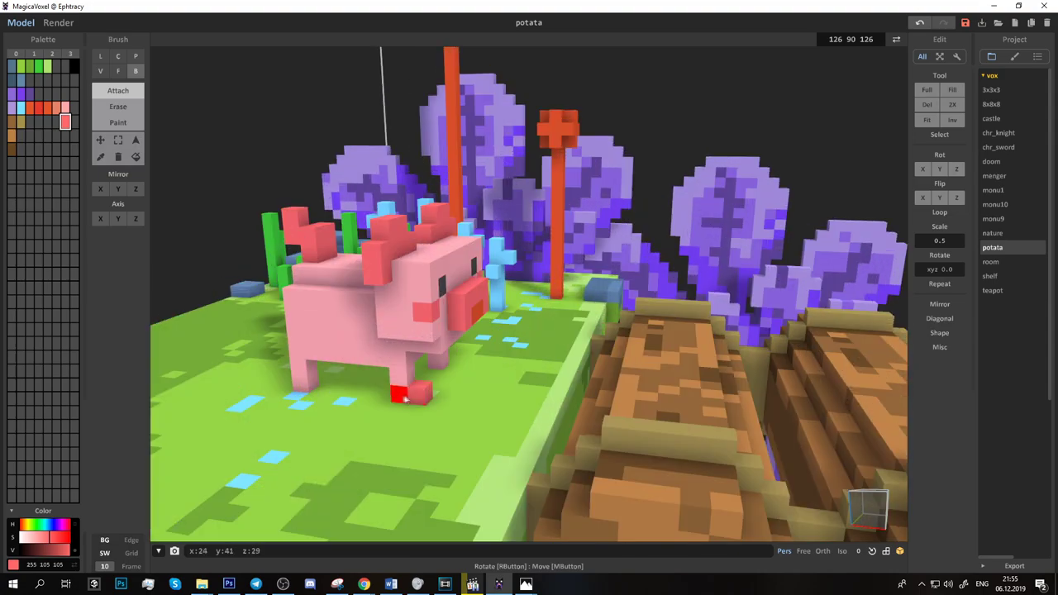
pyautogui.moveTo(307, 385); pyautogui.dragTo(397, 355, button='right')
# Step: Lay a flat green floor slab across the ground beneath both islands
pyautogui.scroll(-5, 496, 331)
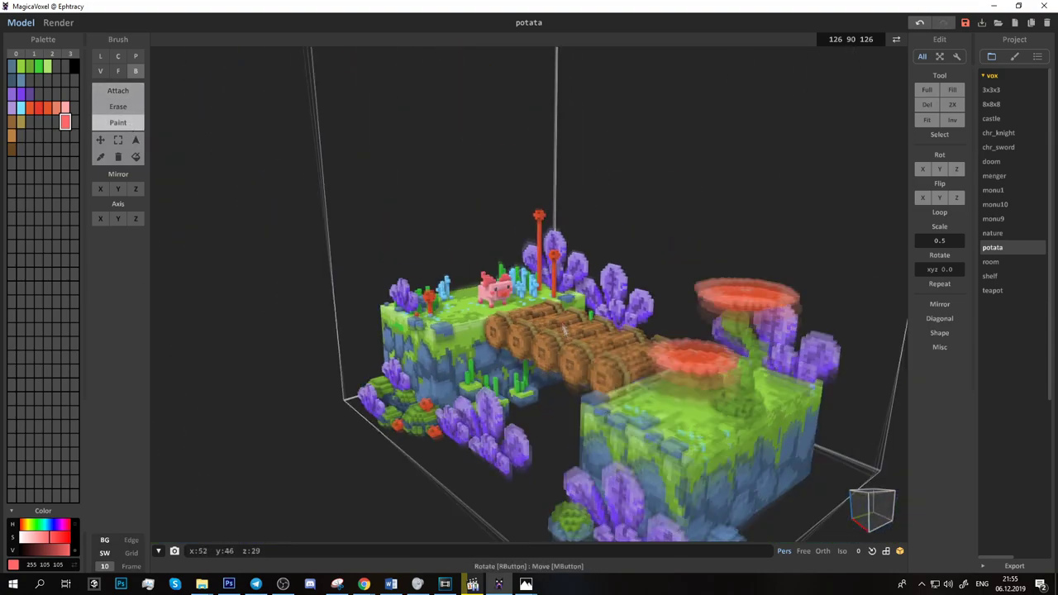
pyautogui.moveTo(496, 331)
pyautogui.mouseDown(button='right')
pyautogui.moveTo(584, 315)
pyautogui.moveTo(588, 327)
pyautogui.mouseUp(button='right')
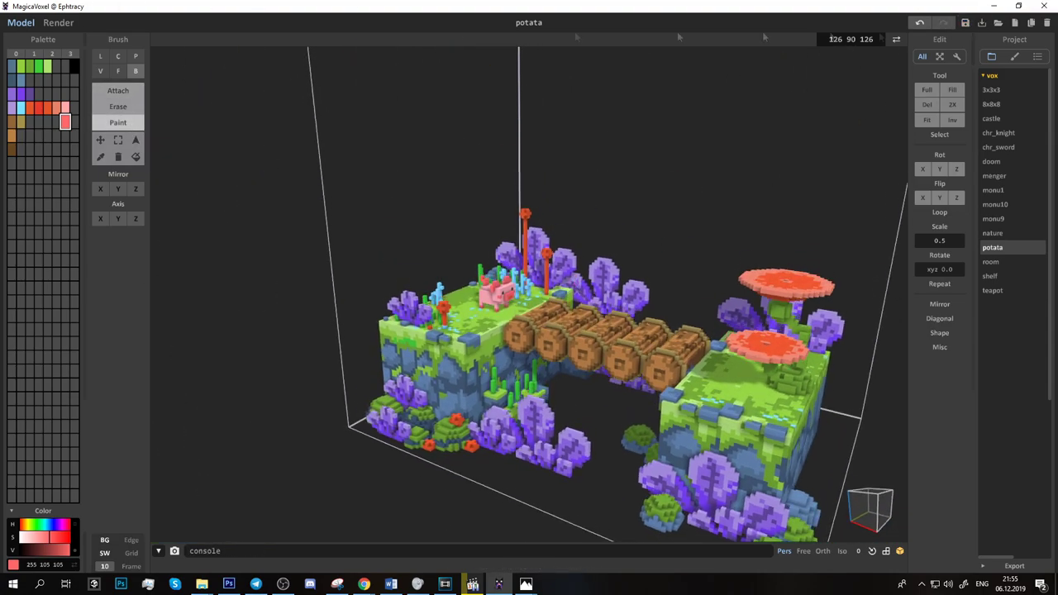
pyautogui.moveTo(744, 248); pyautogui.dragTo(414, 347, button='right')
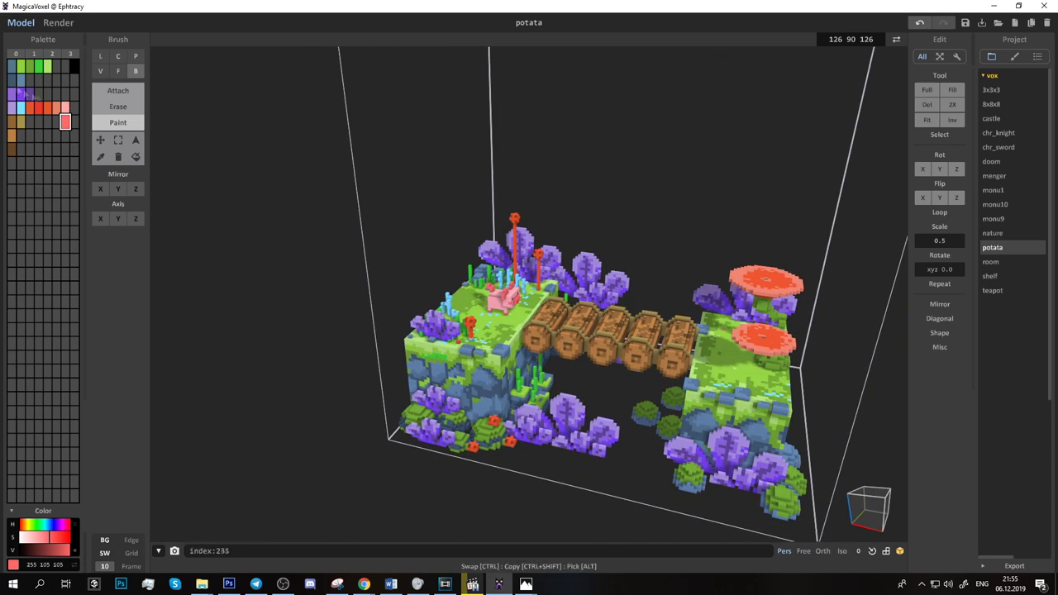
pyautogui.click(38, 94)
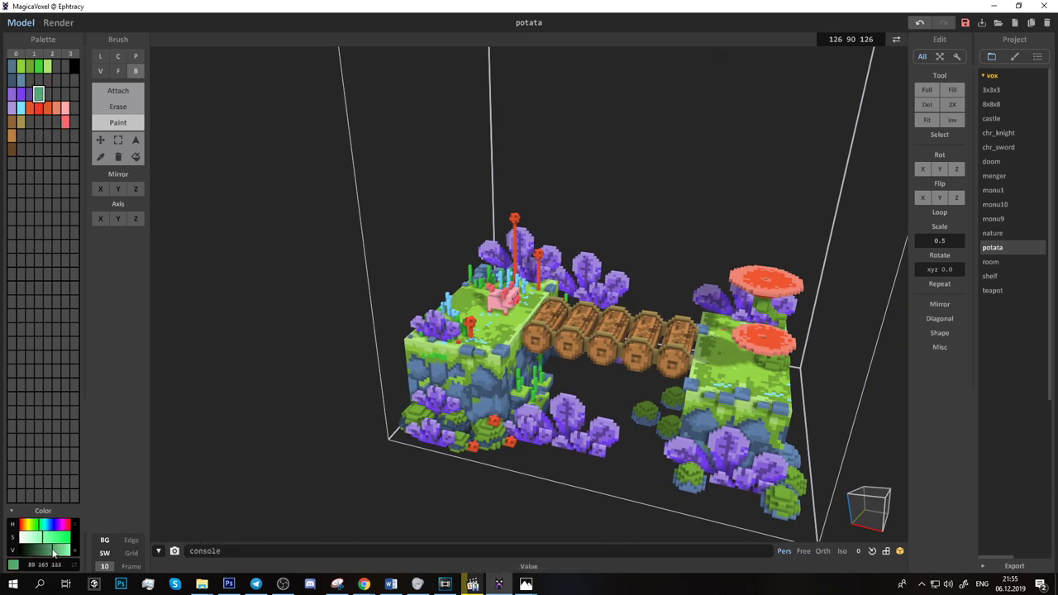
pyautogui.click(121, 72)
pyautogui.click(119, 91)
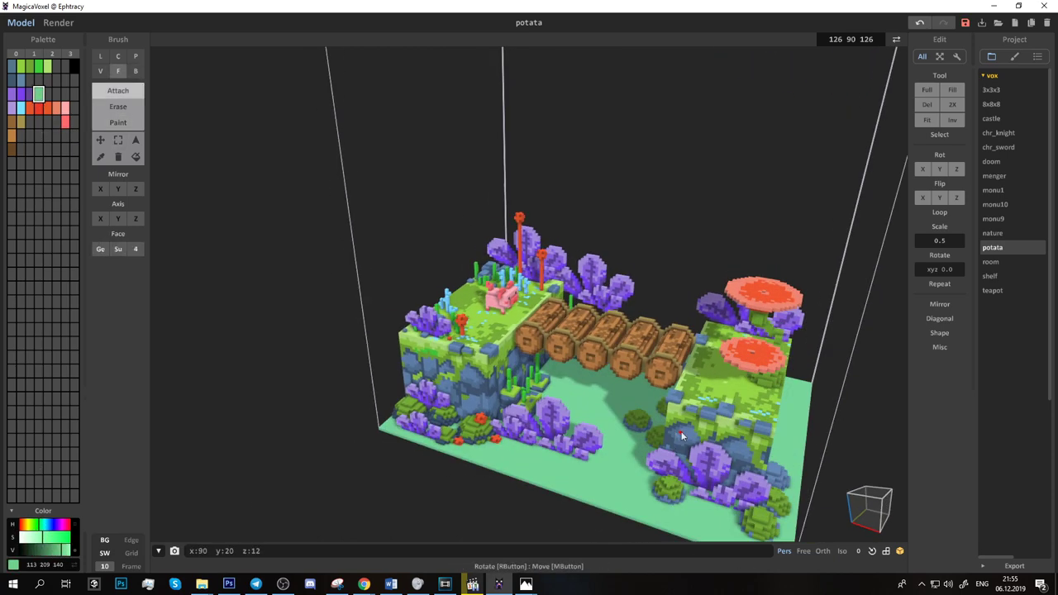
pyautogui.click(595, 479)
pyautogui.moveTo(595, 479); pyautogui.dragTo(612, 418, button='right')
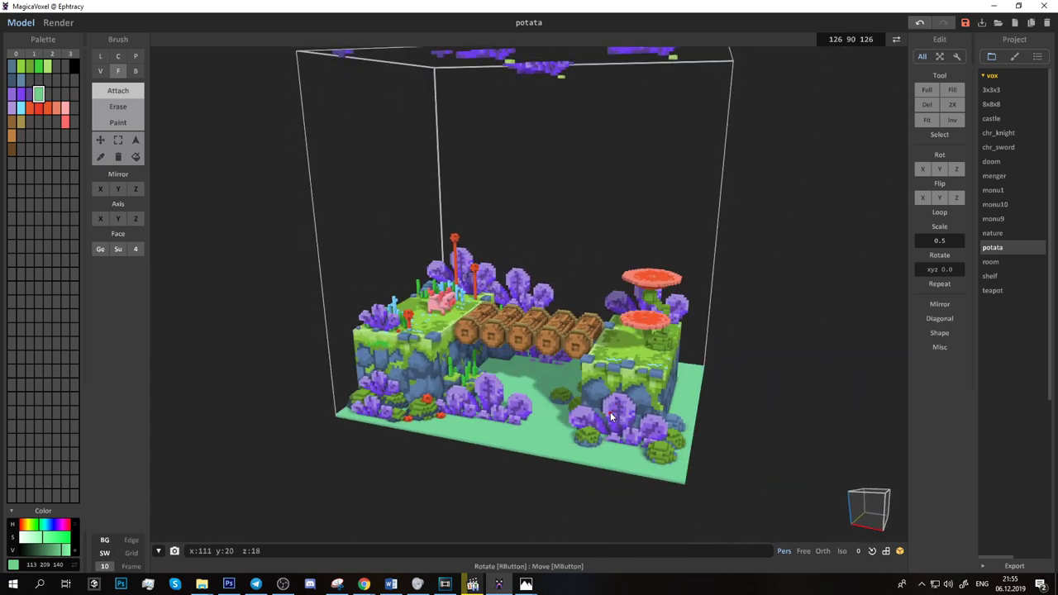
# Step: Preview the scene as a render, then return to the Model view
pyautogui.click(136, 71)
pyautogui.click(58, 23)
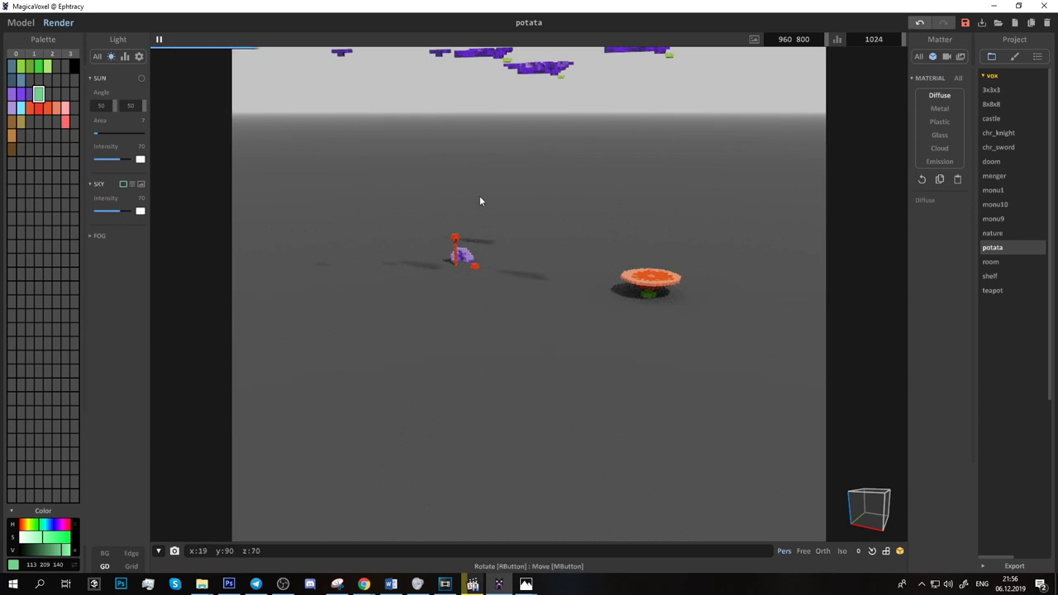
pyautogui.click(23, 24)
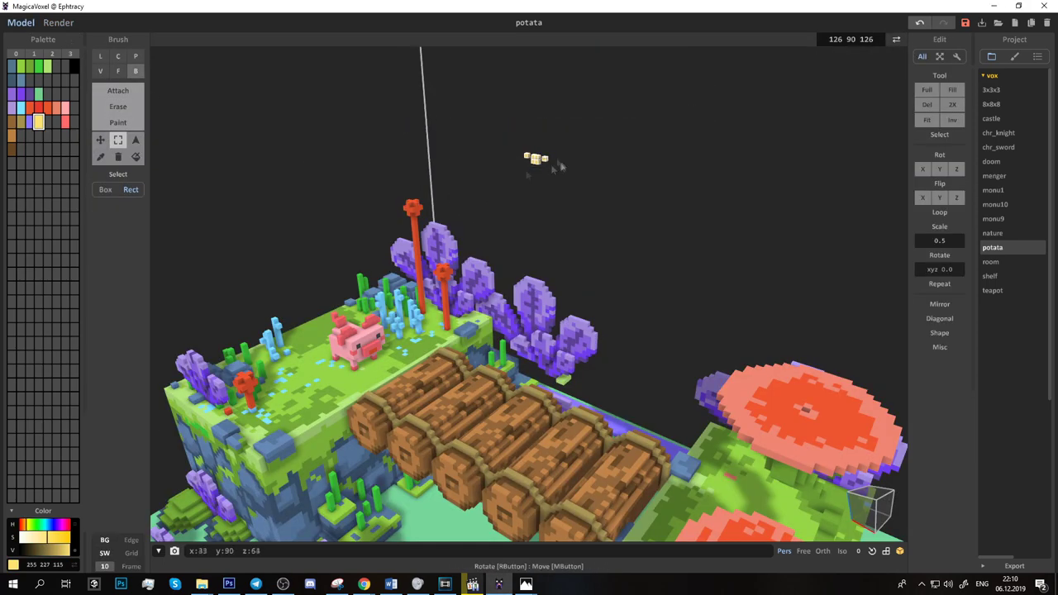
# Step: Orbit and zoom to a low frontal view of the islands for placing firefly voxels
pyautogui.moveTo(545, 161); pyautogui.dragTo(366, 272, button='right')
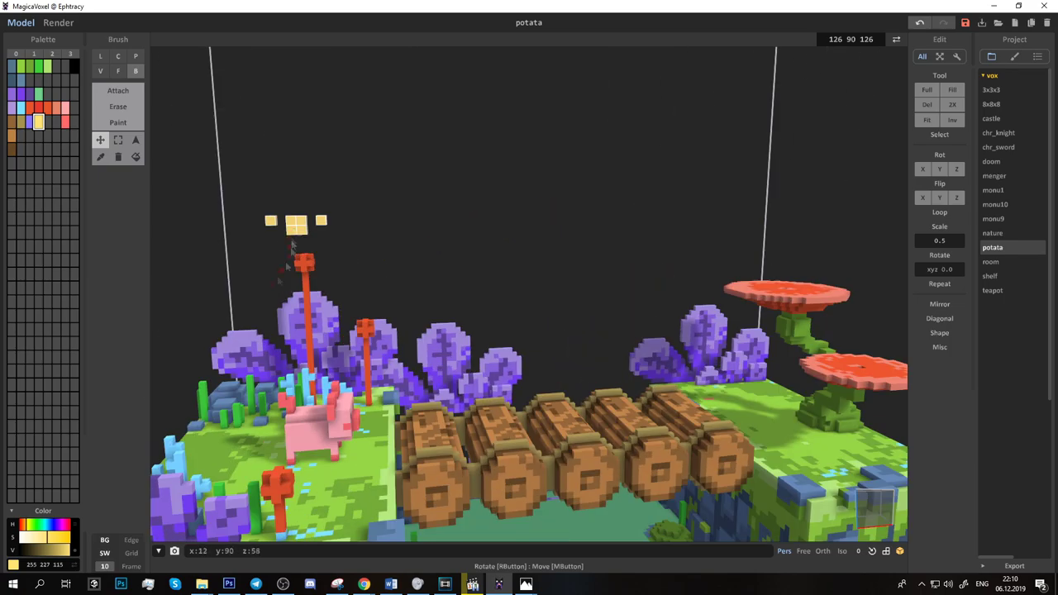
pyautogui.moveTo(297, 226)
pyautogui.mouseDown(button='right')
pyautogui.moveTo(263, 388)
pyautogui.moveTo(273, 331)
pyautogui.mouseUp(button='right')
pyautogui.scroll(-3, 263, 389)
pyautogui.scroll(-3, 263, 389)
pyautogui.moveTo(632, 345); pyautogui.dragTo(639, 286, button='right')
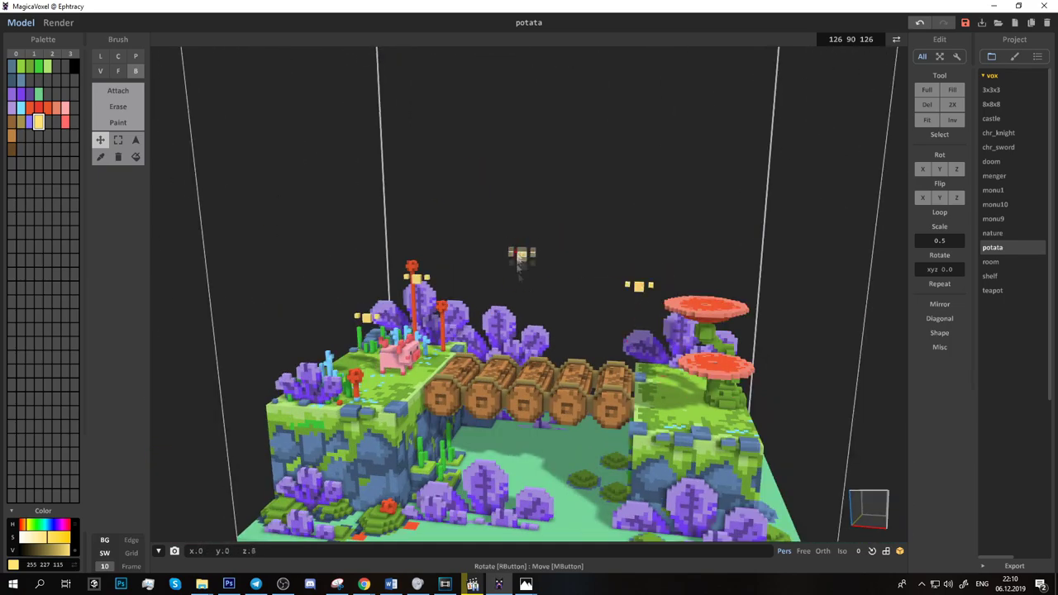
pyautogui.press('v')
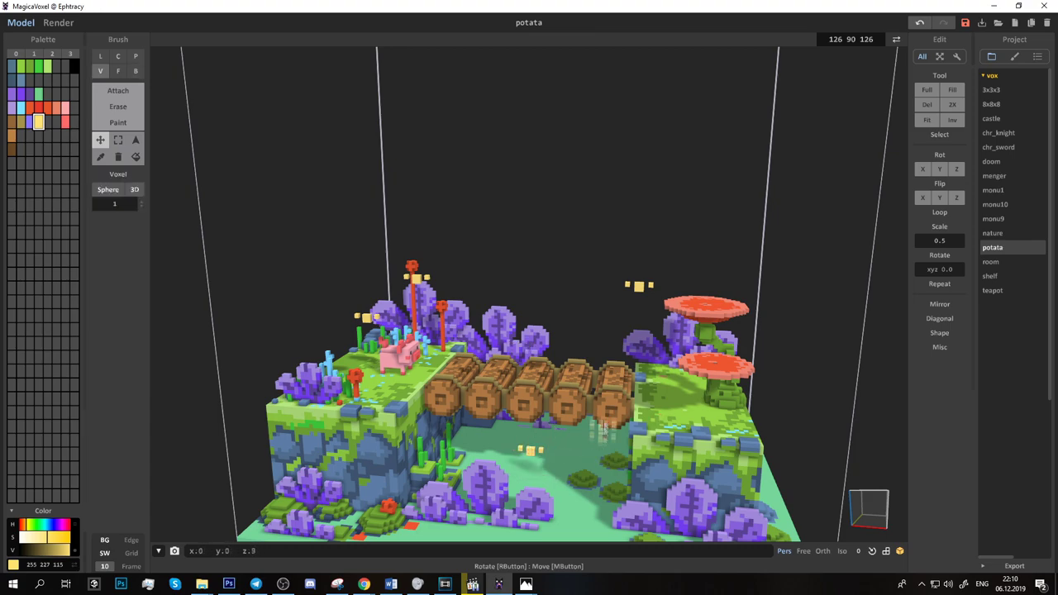
# Step: Show the glowing render and orbit it to the final viewing angle
pyautogui.click(60, 22)
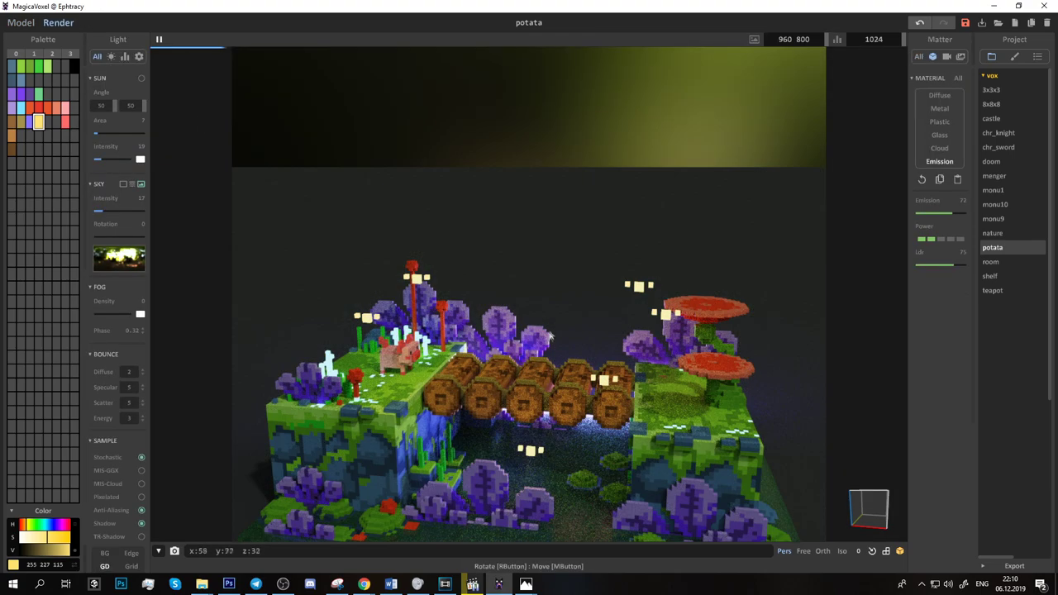
pyautogui.moveTo(573, 341)
pyautogui.mouseDown(button='right')
pyautogui.moveTo(590, 403)
pyautogui.moveTo(615, 381)
pyautogui.mouseUp(button='right')
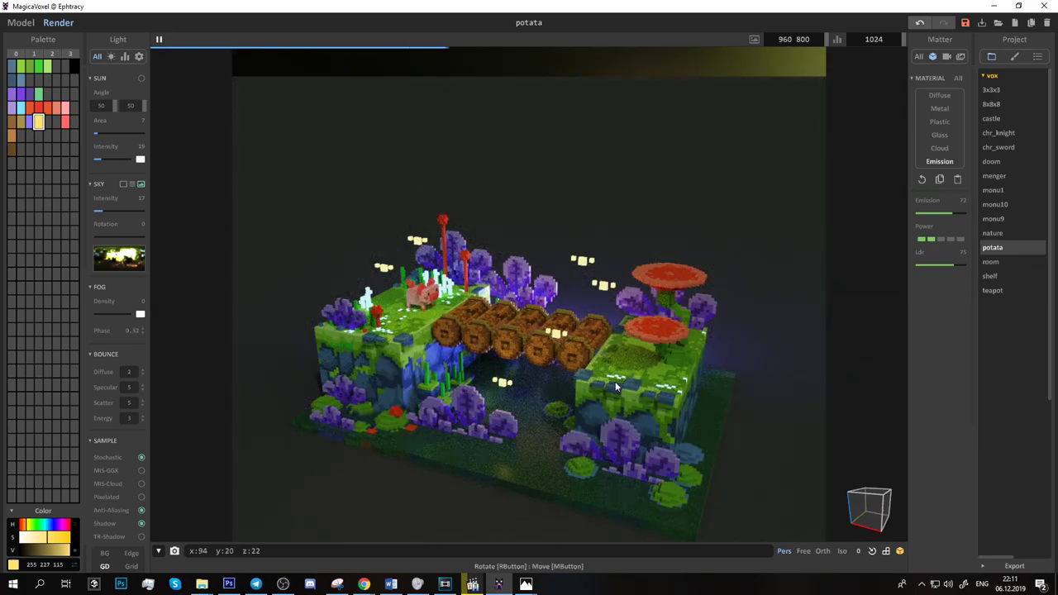